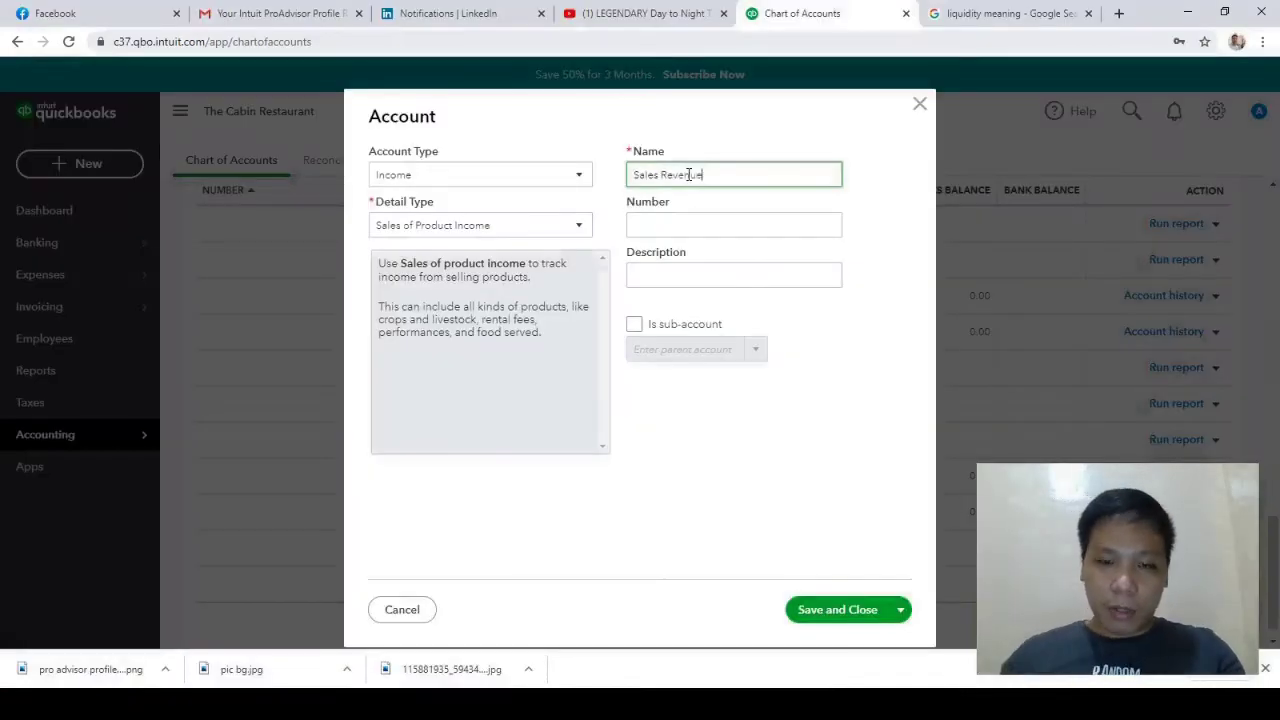
Set the Sales Revenue account's number to 1600 and save the account.
key(Tab)
text(1400)
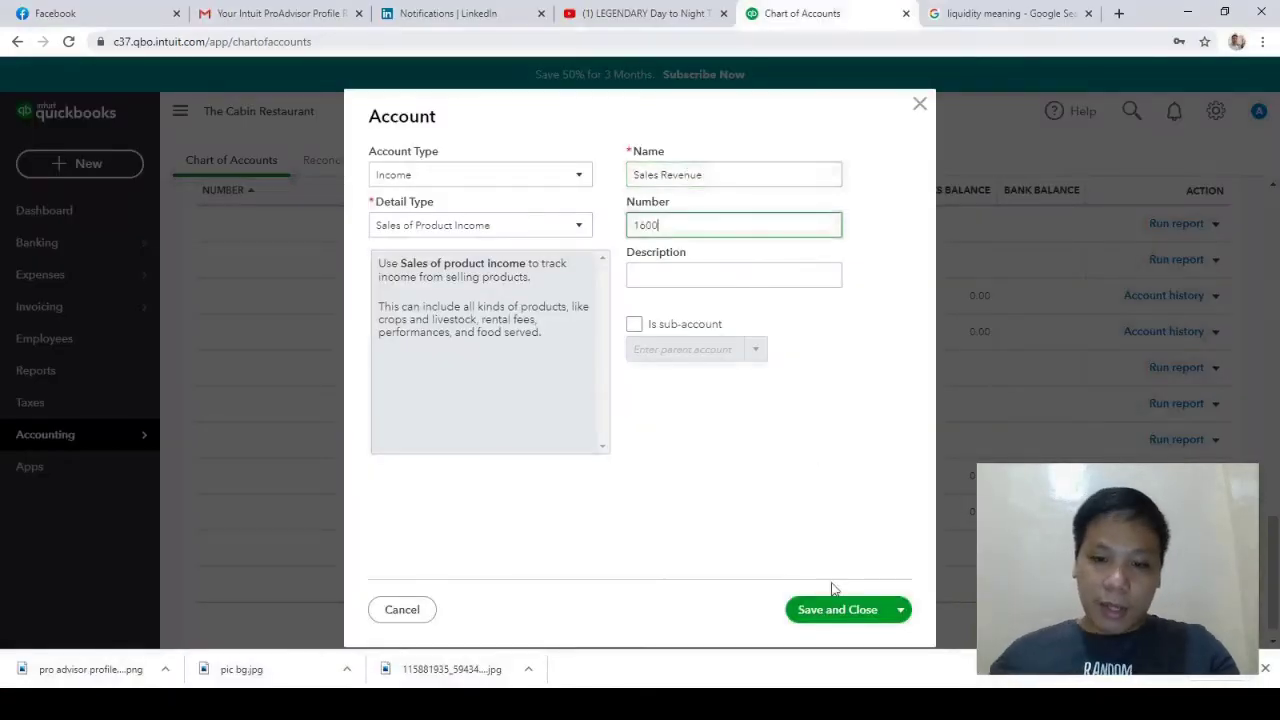
click(835, 609)
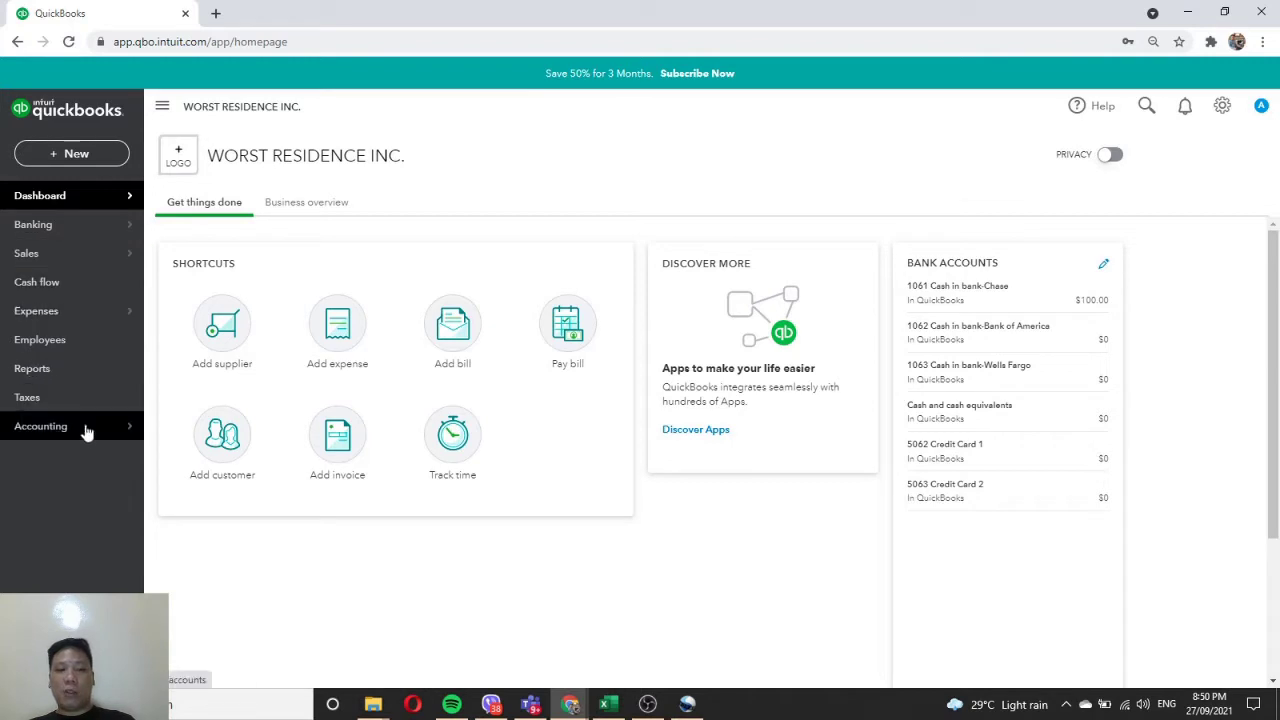
Start a new account in the chart of accounts with type Non-current liabilities and detail type Other non-current liabilities.
mouse_move(87, 431)
click(190, 430)
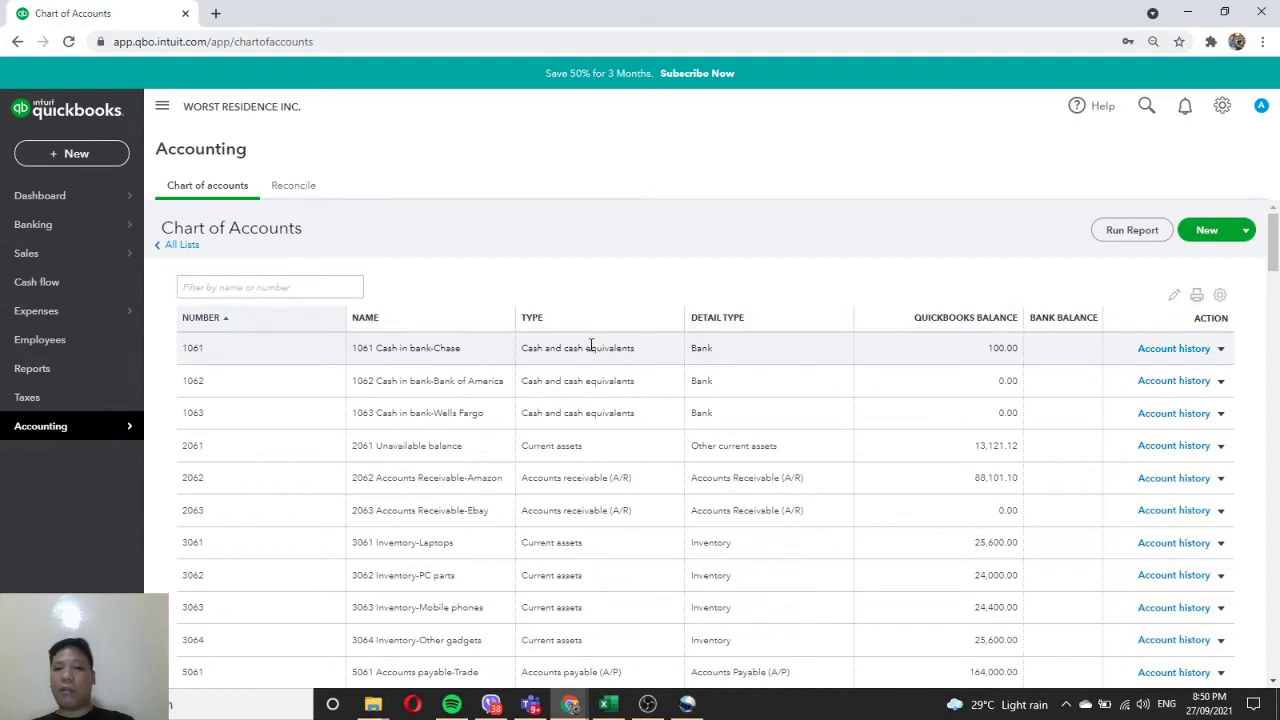
click(1210, 229)
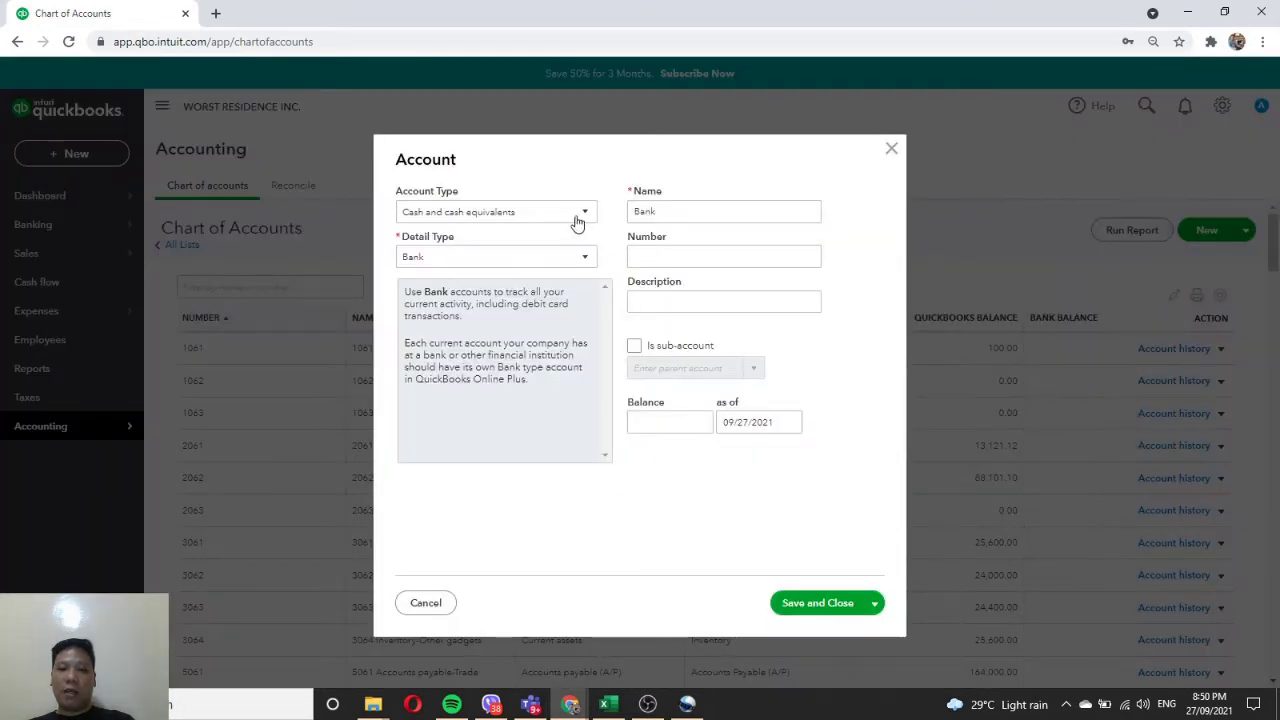
click(557, 214)
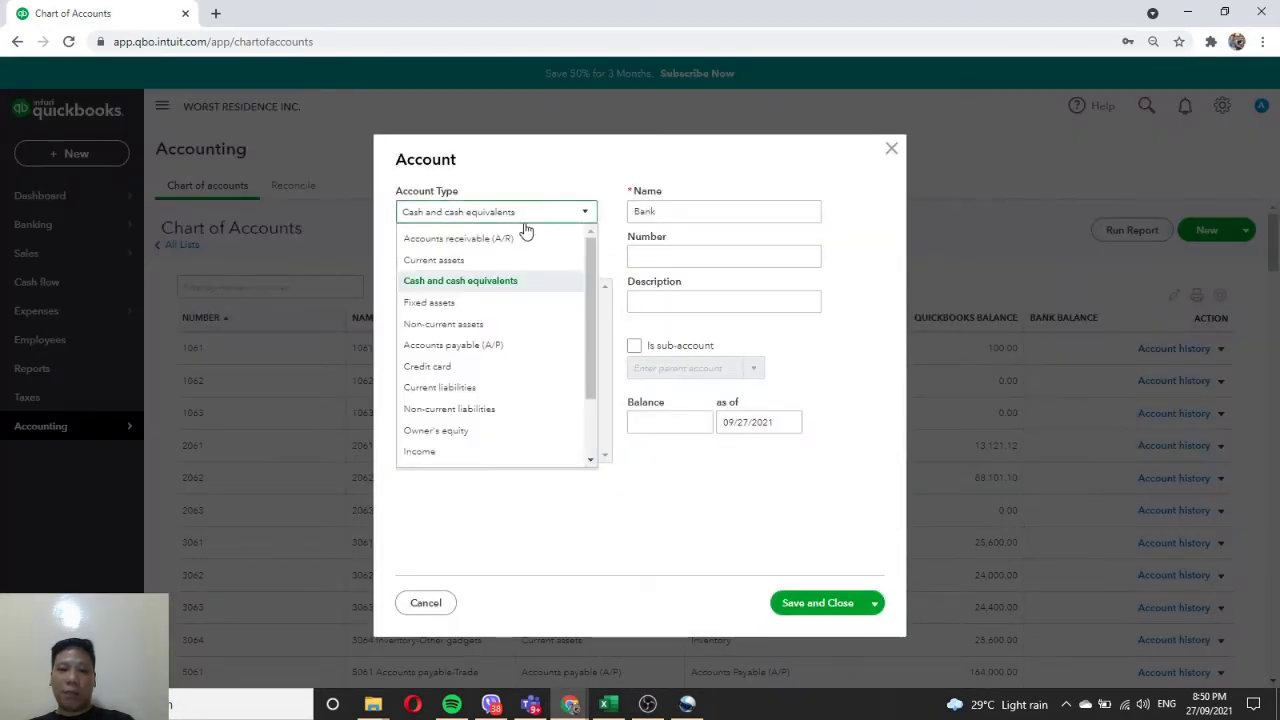
click(475, 411)
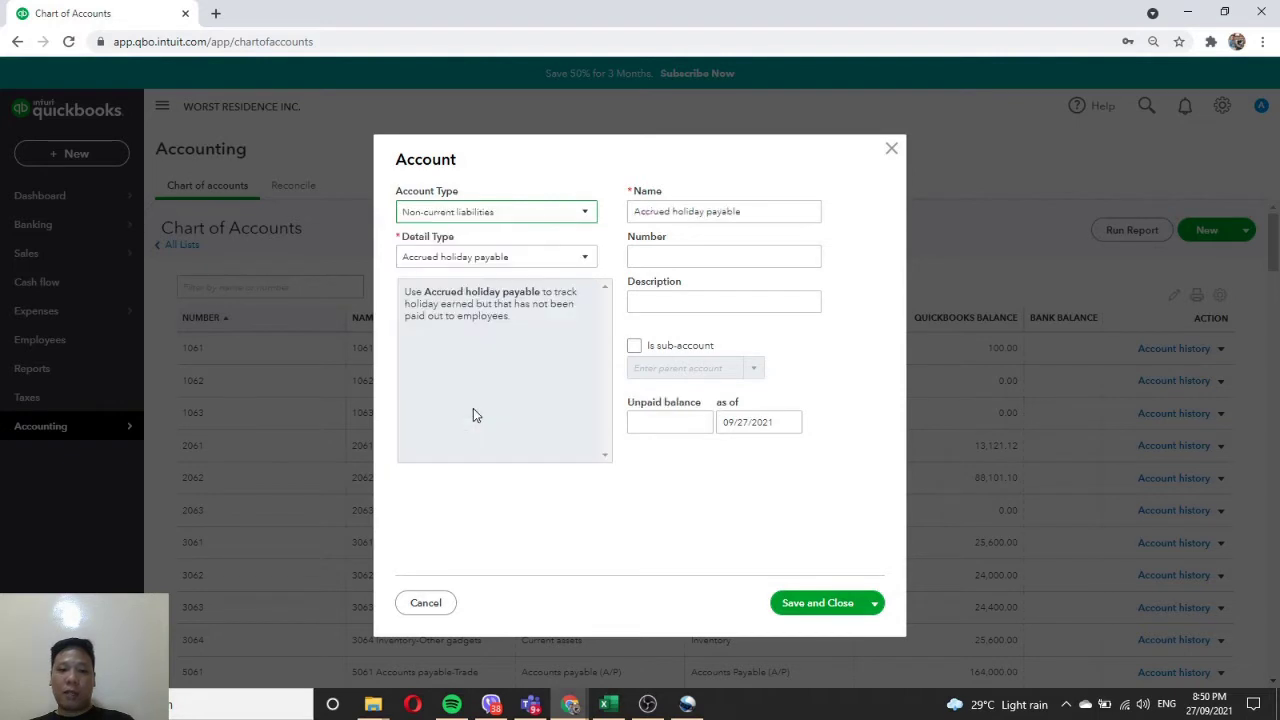
click(550, 262)
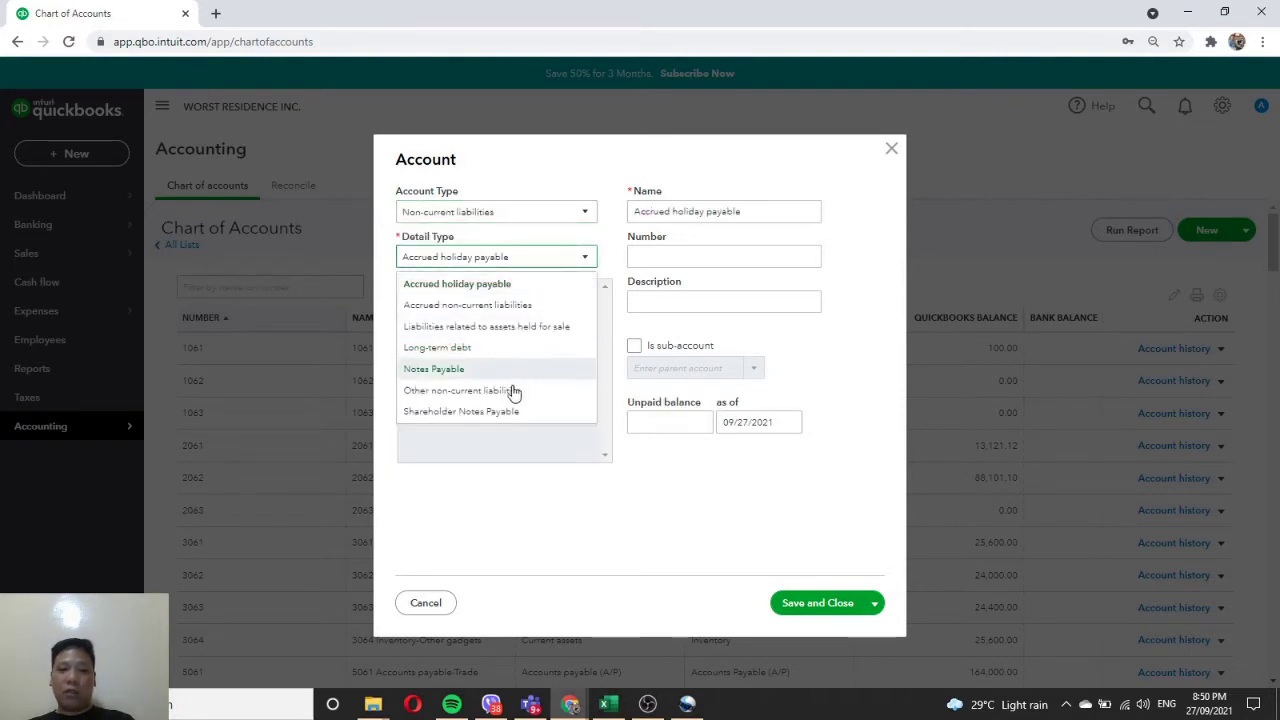
click(512, 398)
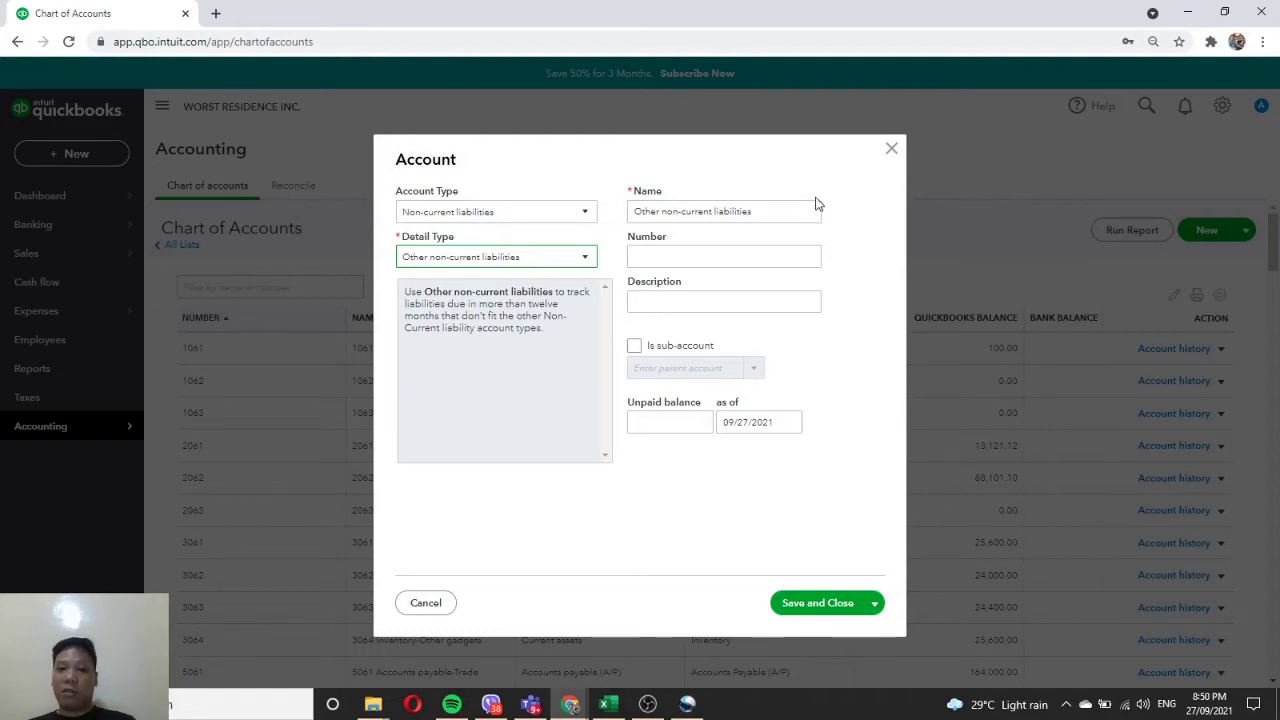
Name the new account Security Deposits Tenants, leave its number blank, and save it.
triple_click(786, 220)
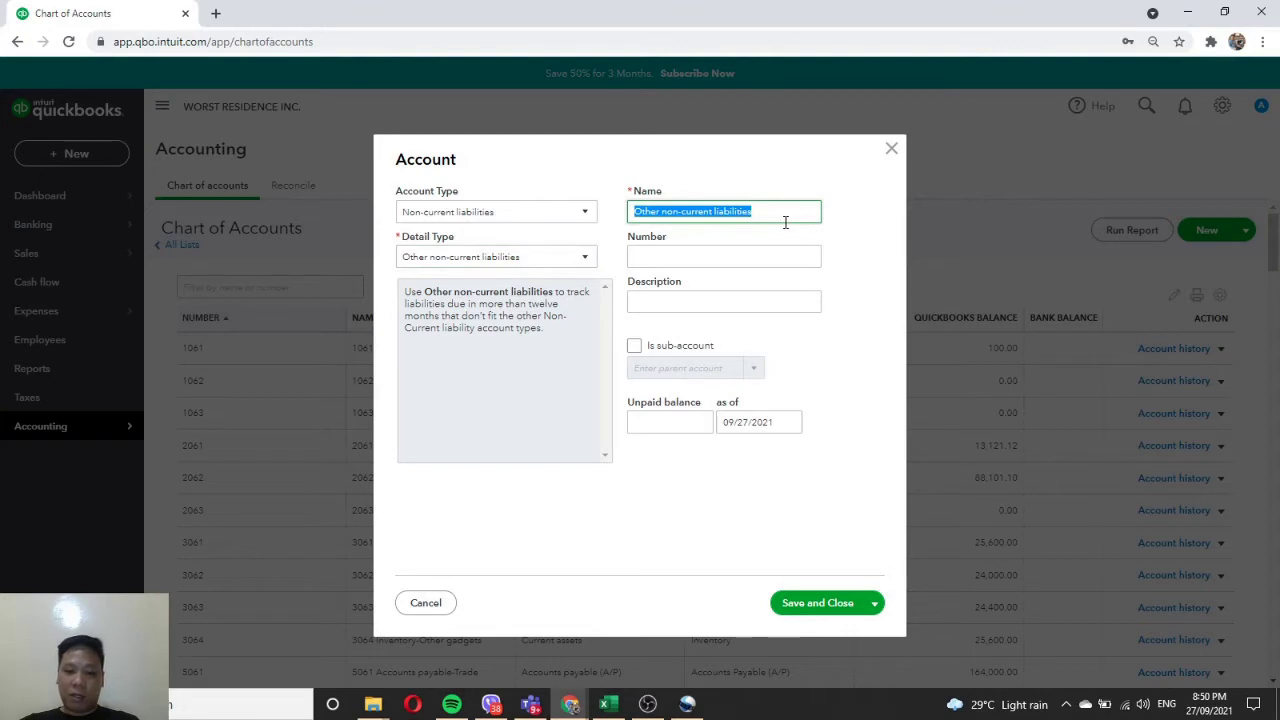
text(Security Deposit)
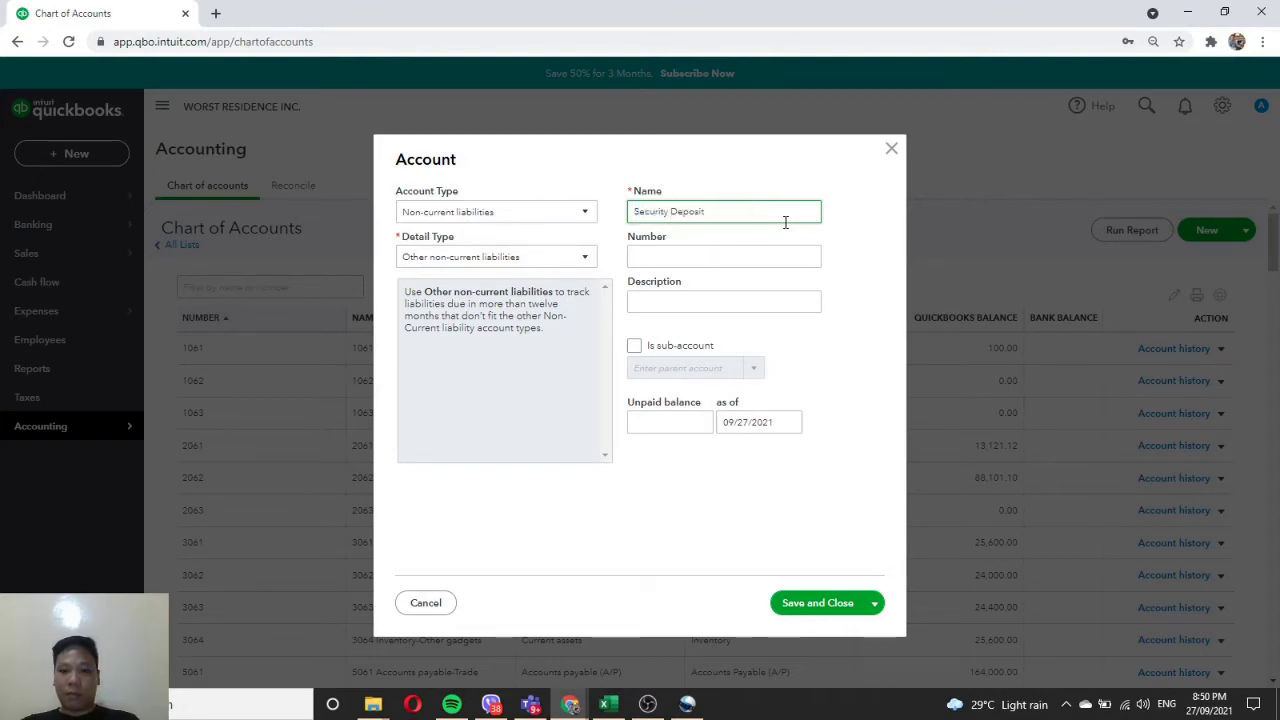
text(s Tenants)
click(753, 262)
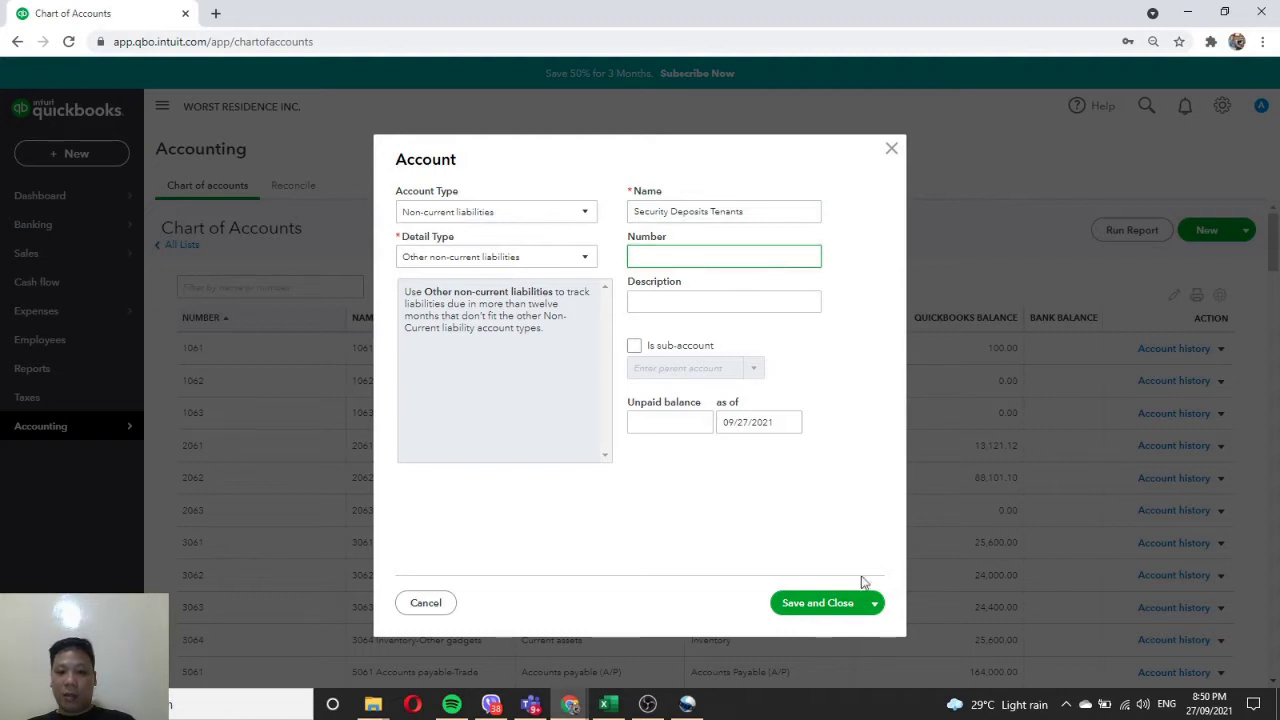
click(818, 603)
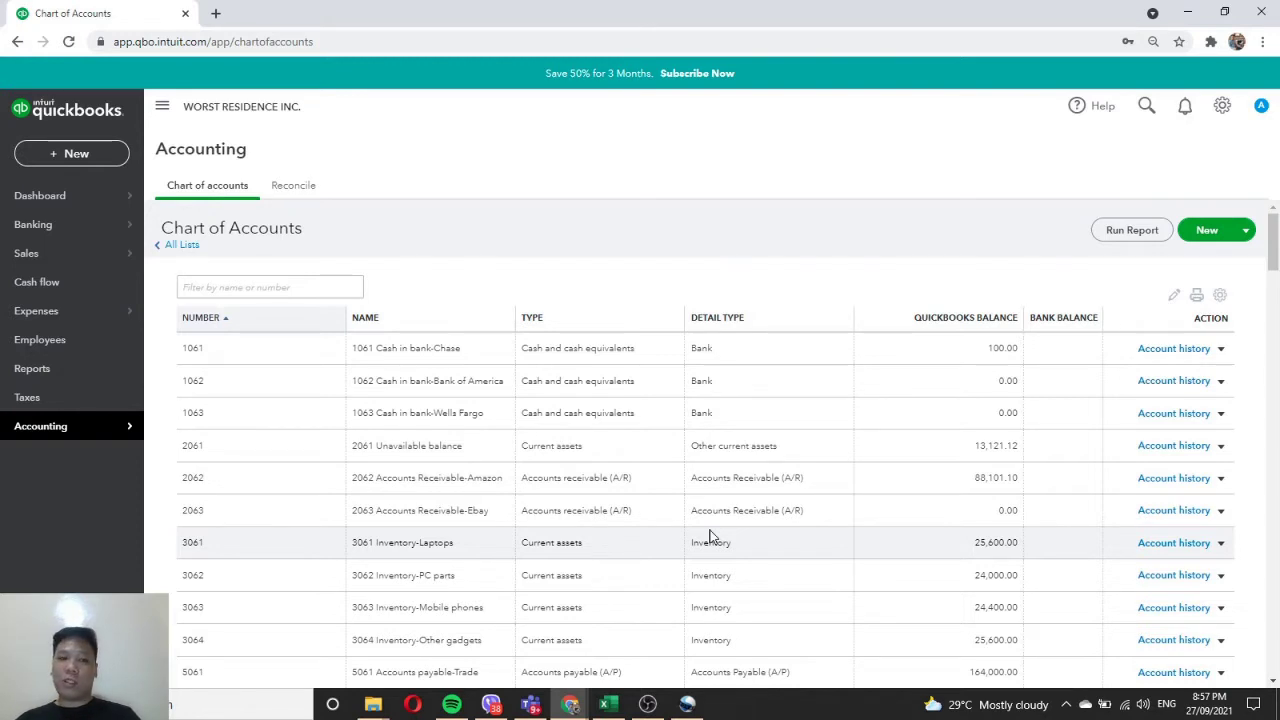
Create a new Service item named SECURITY DEPOSIT in the products and services list.
mouse_move(94, 252)
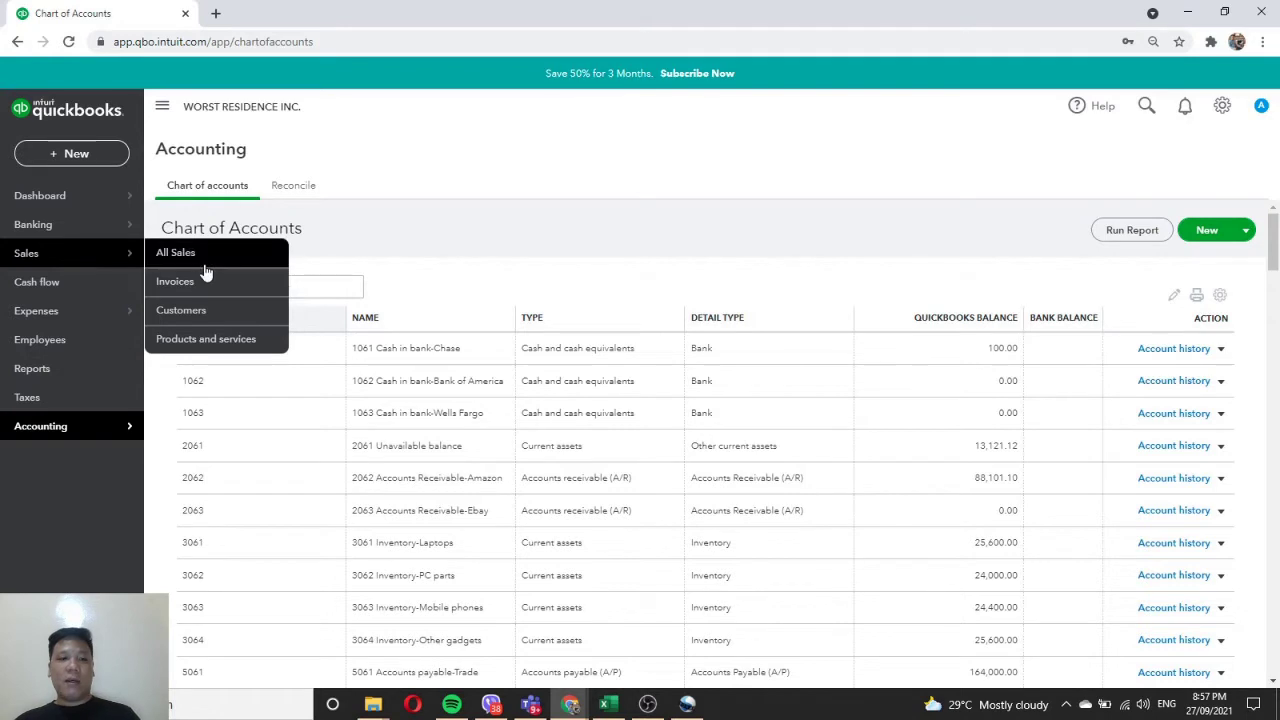
click(214, 340)
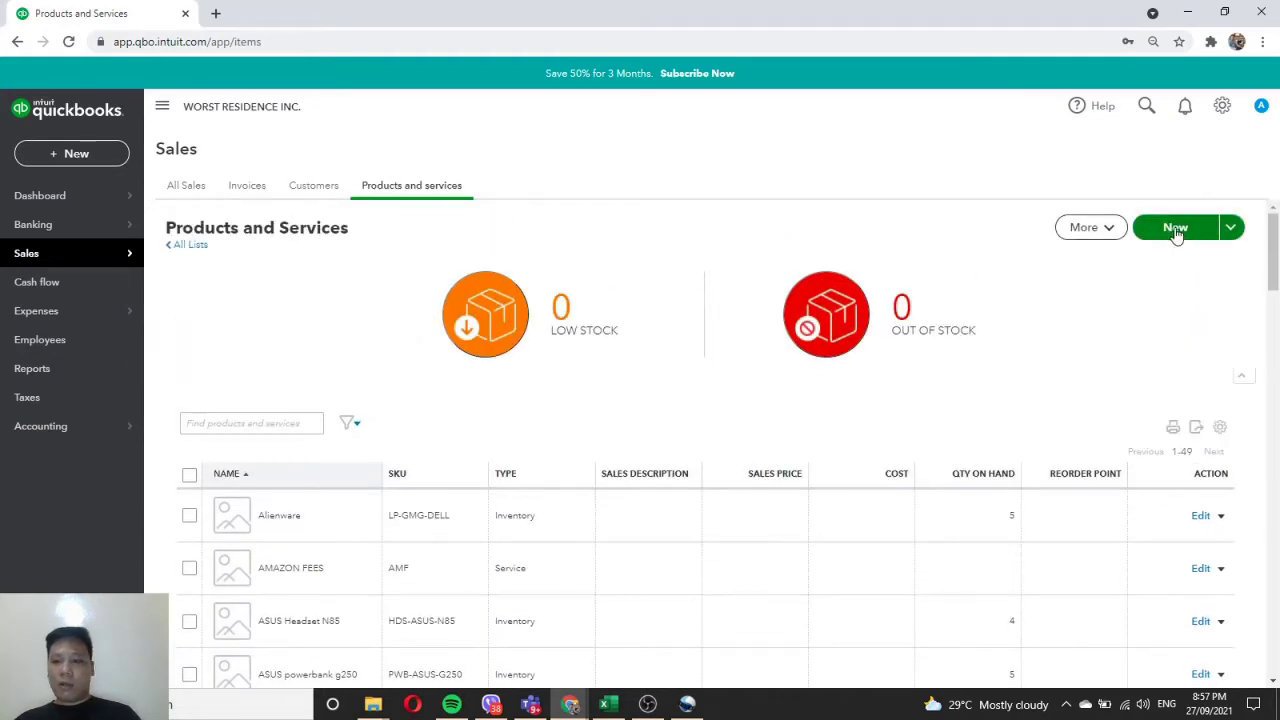
click(1178, 229)
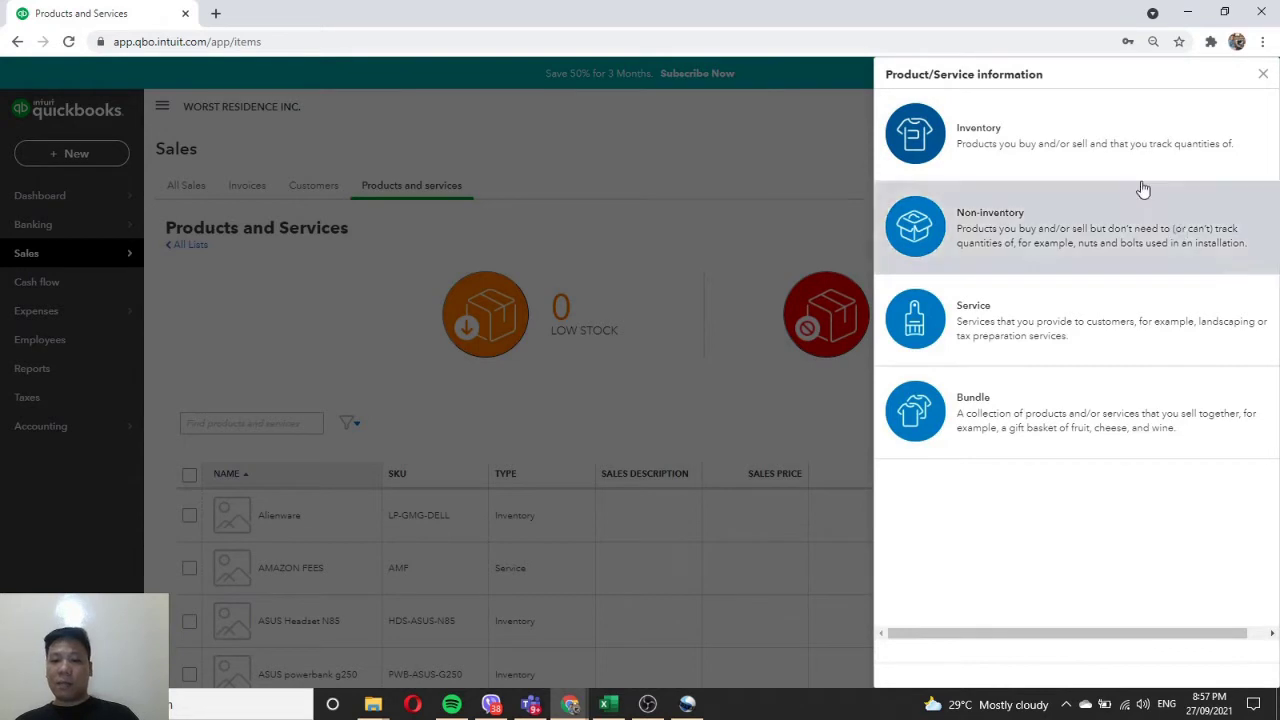
click(1025, 307)
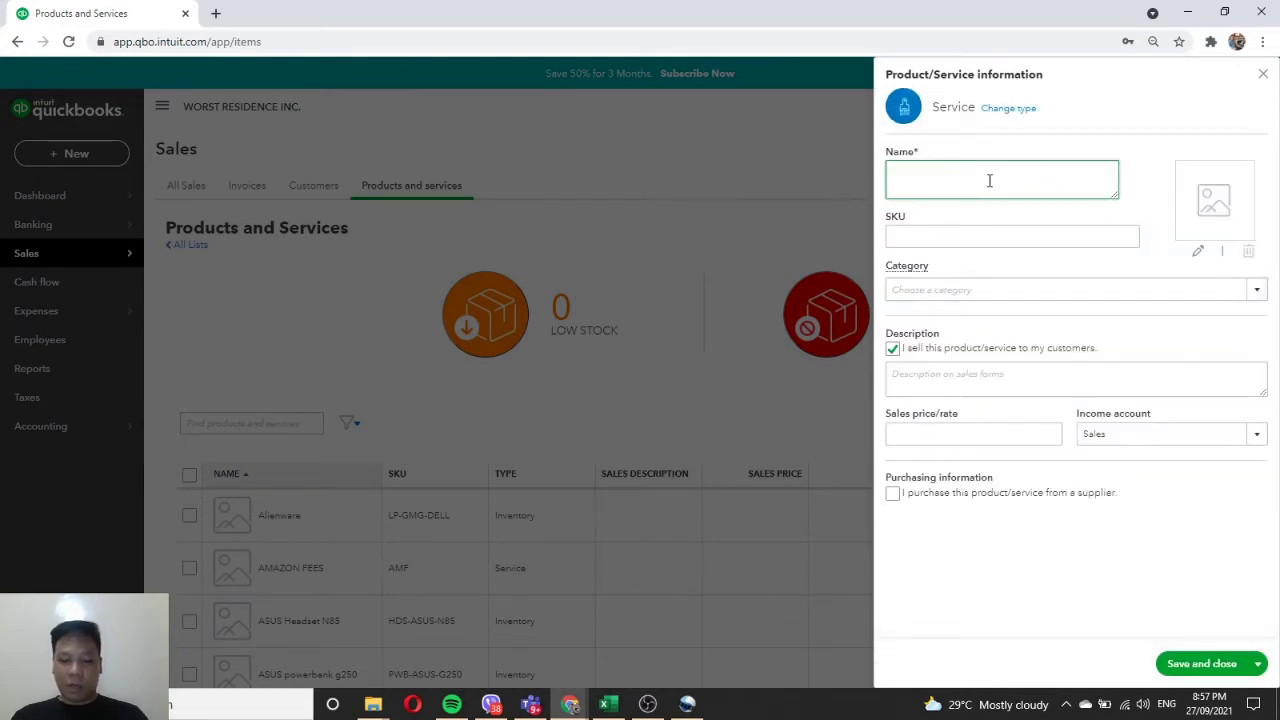
text(SECURITY D)
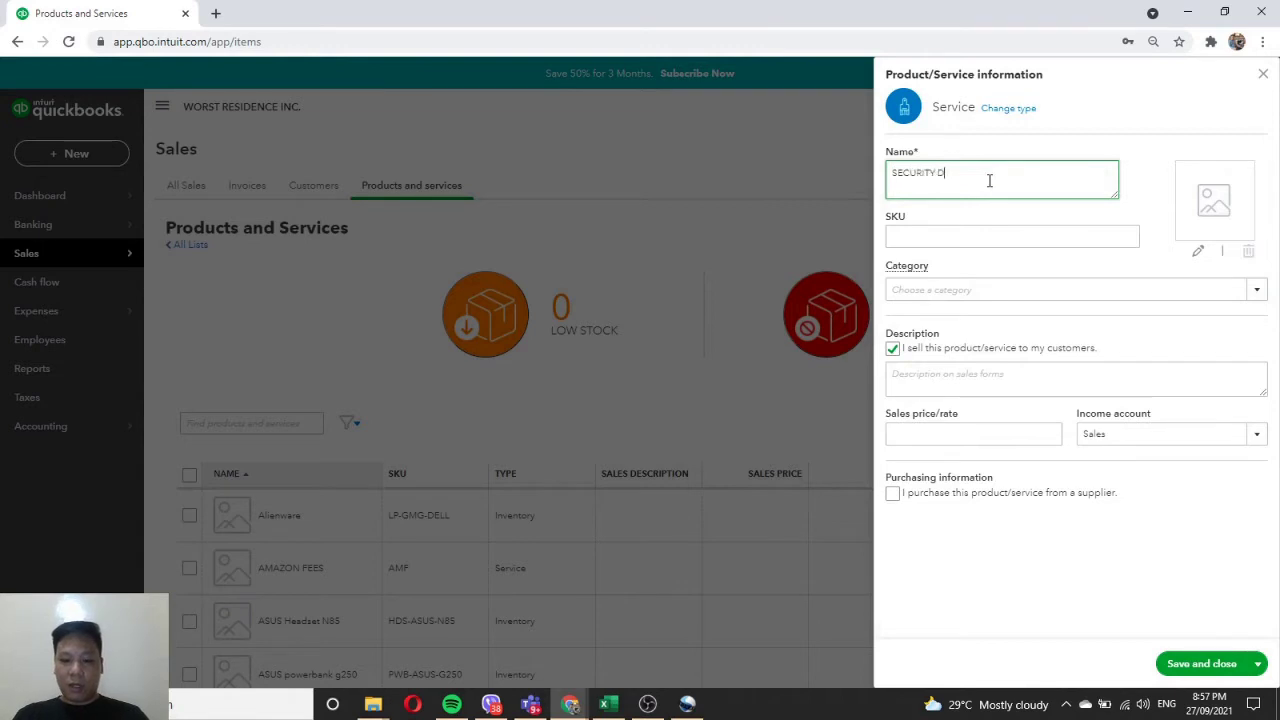
text(EPOSIT)
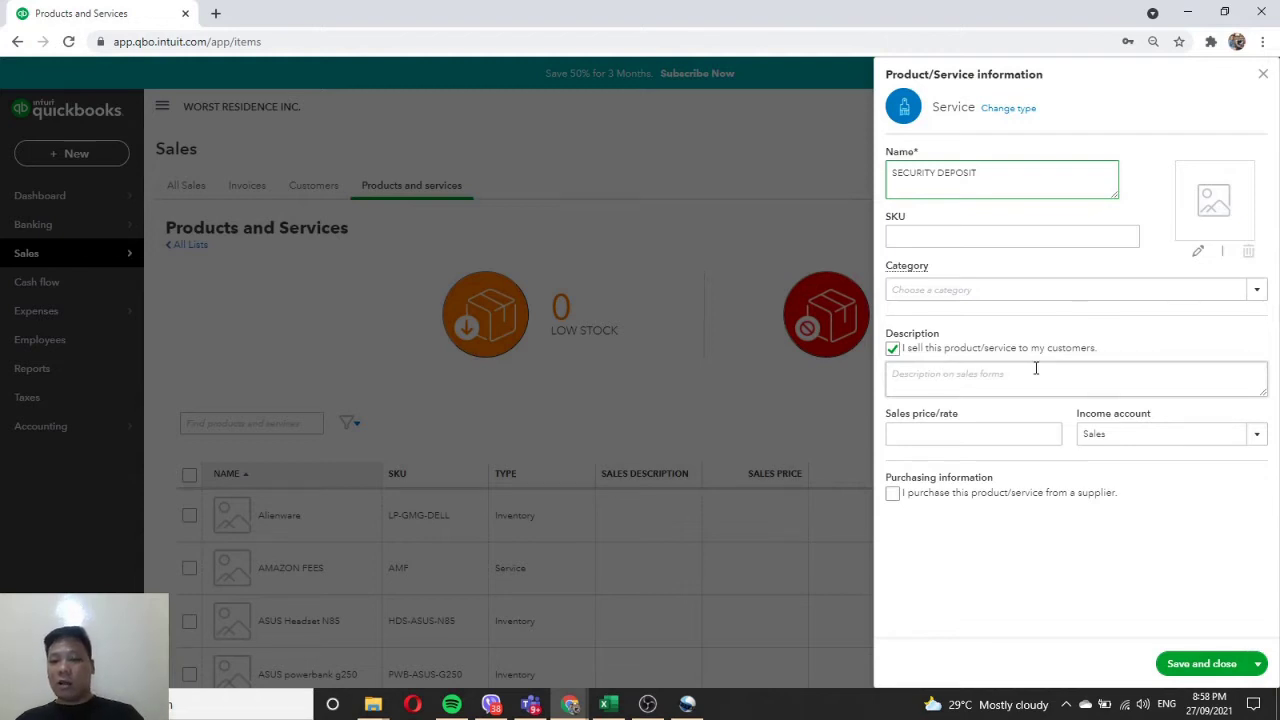
Set the service's income account to Security Deposits Tenants and save the item.
click(1255, 439)
scroll(1075, 278, down, 3)
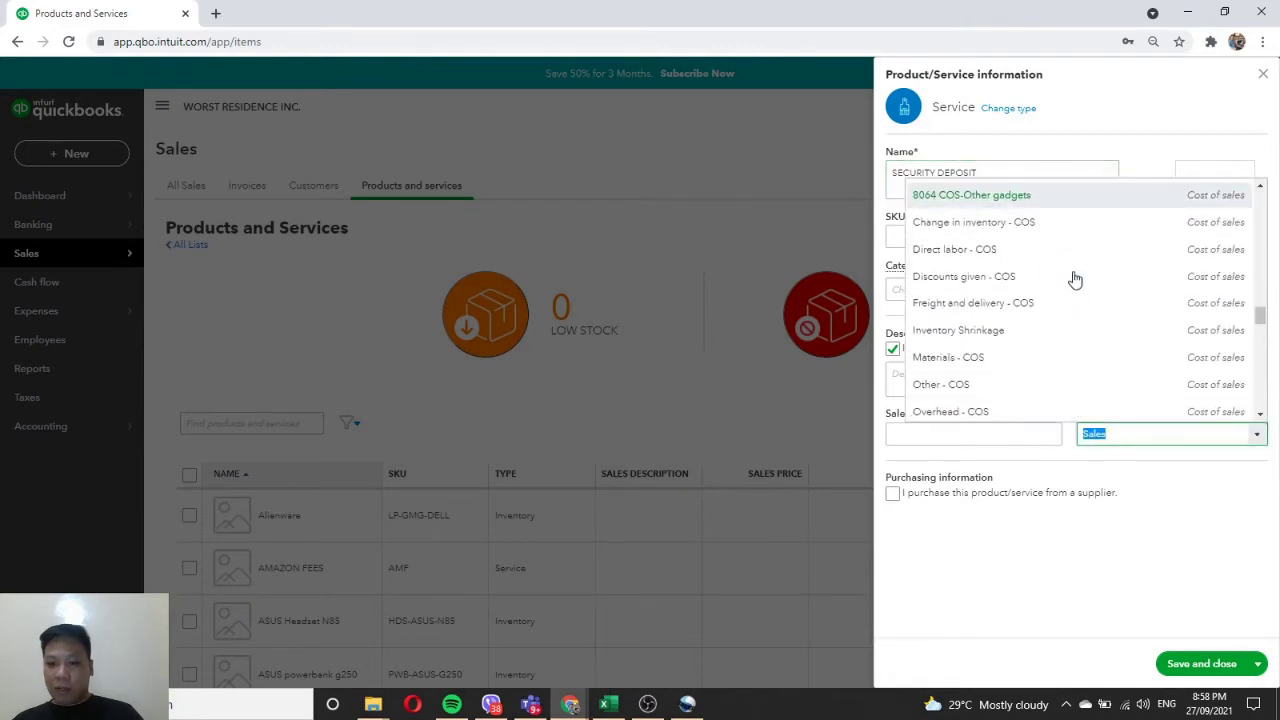
scroll(1106, 349, down, 3)
text(sec)
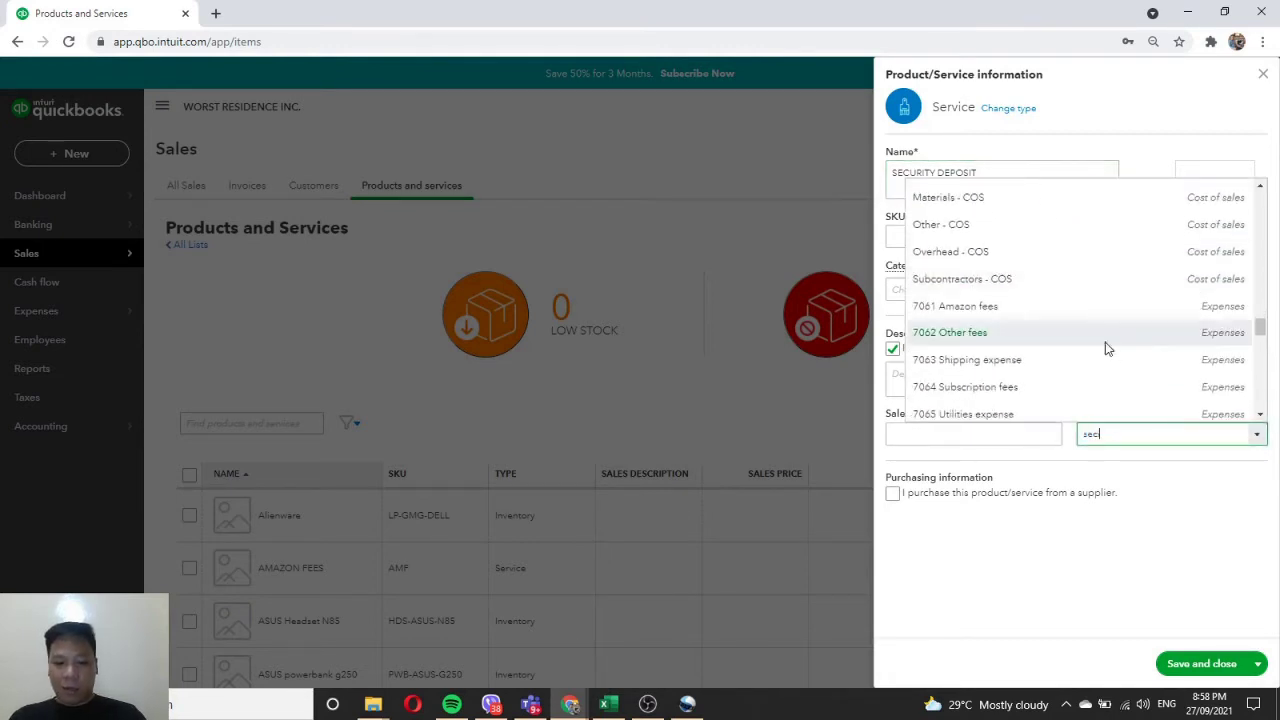
text(urity Deposits Tenants)
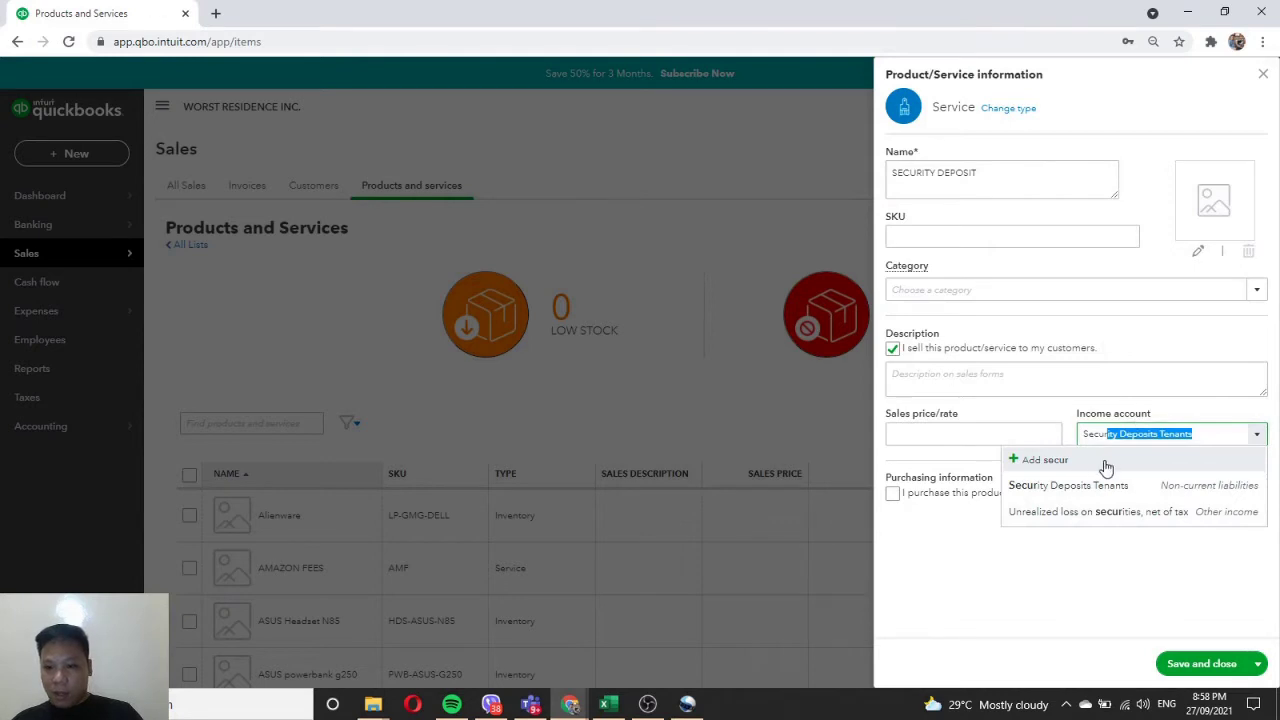
click(1100, 485)
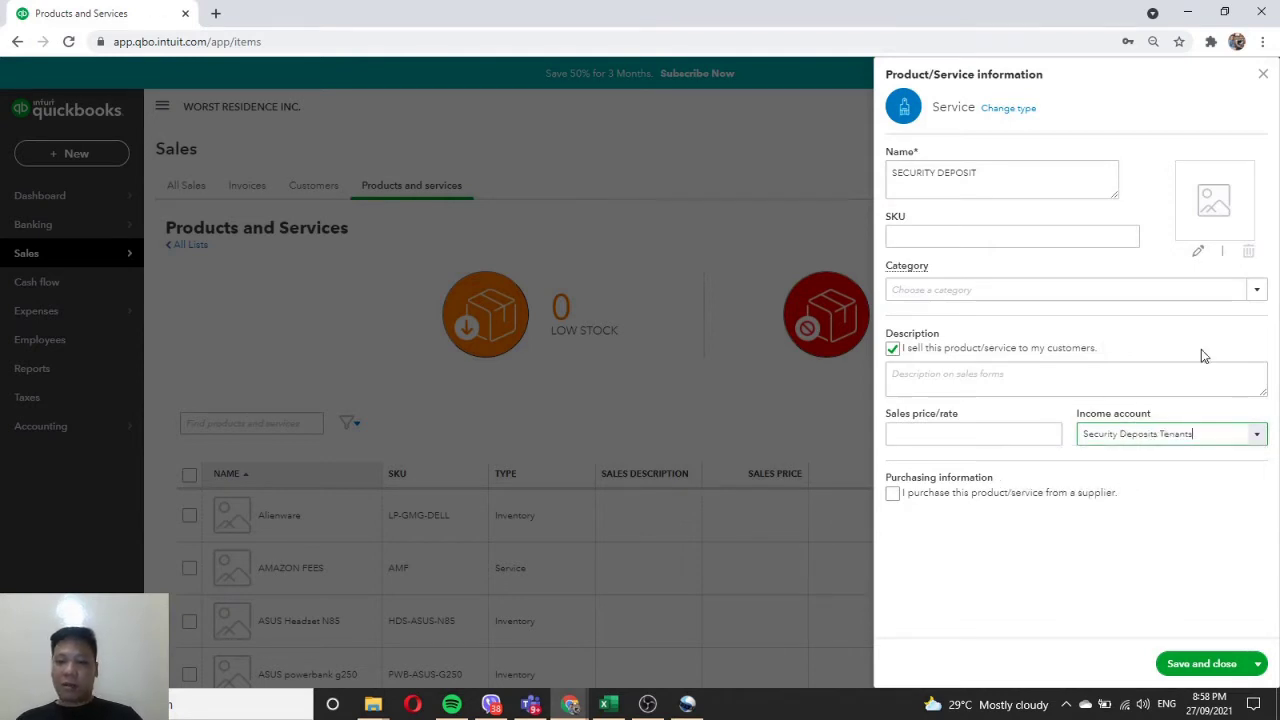
click(1204, 665)
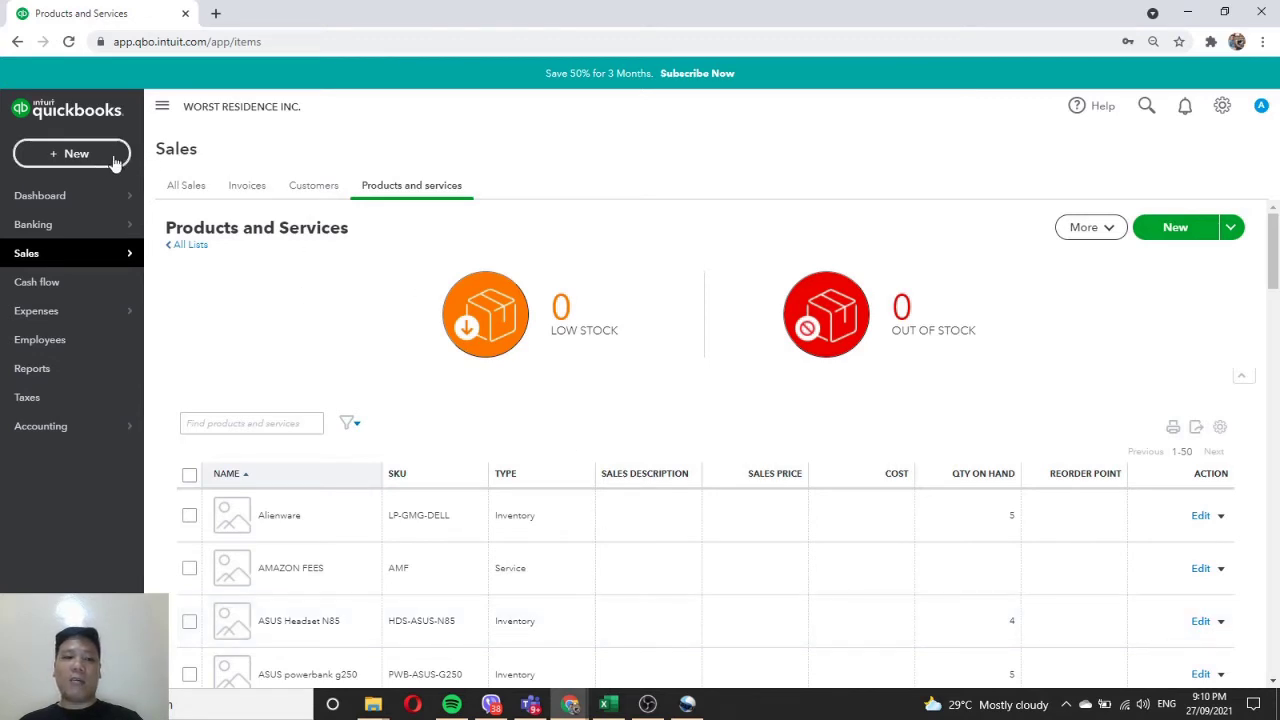
Start a new sales receipt and add a new customer named TENANT 1 to it.
click(75, 154)
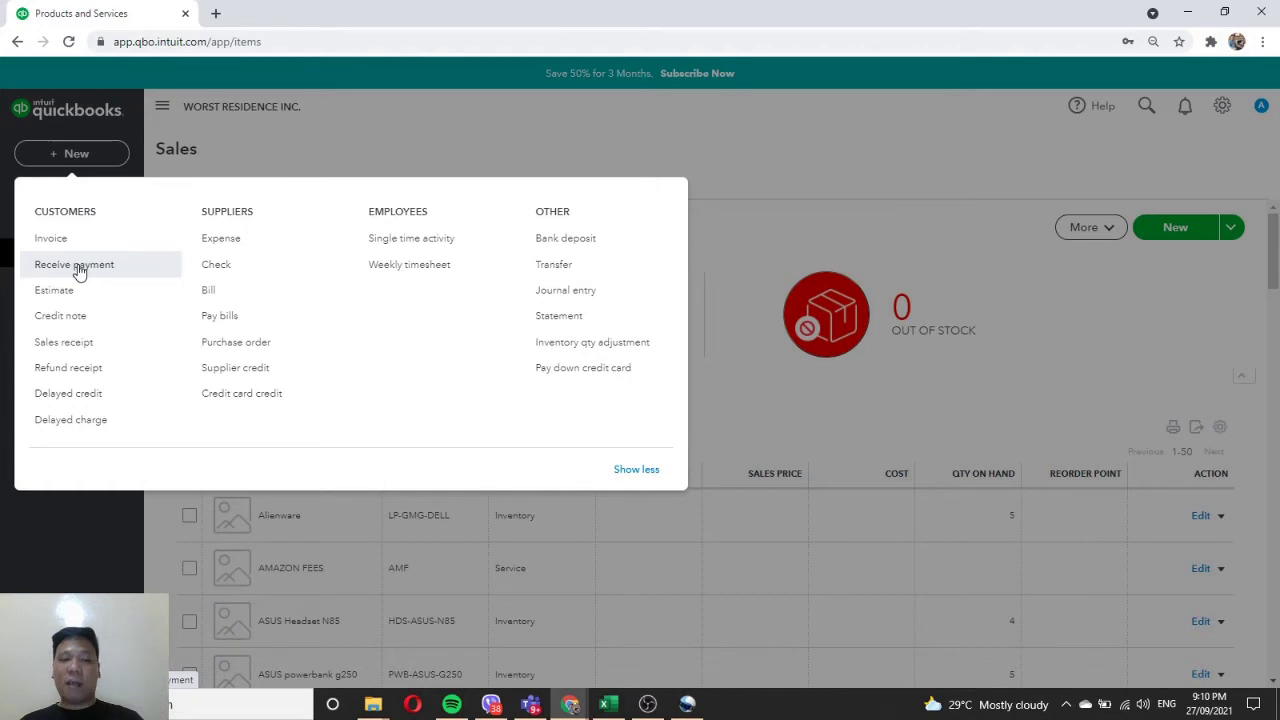
click(71, 345)
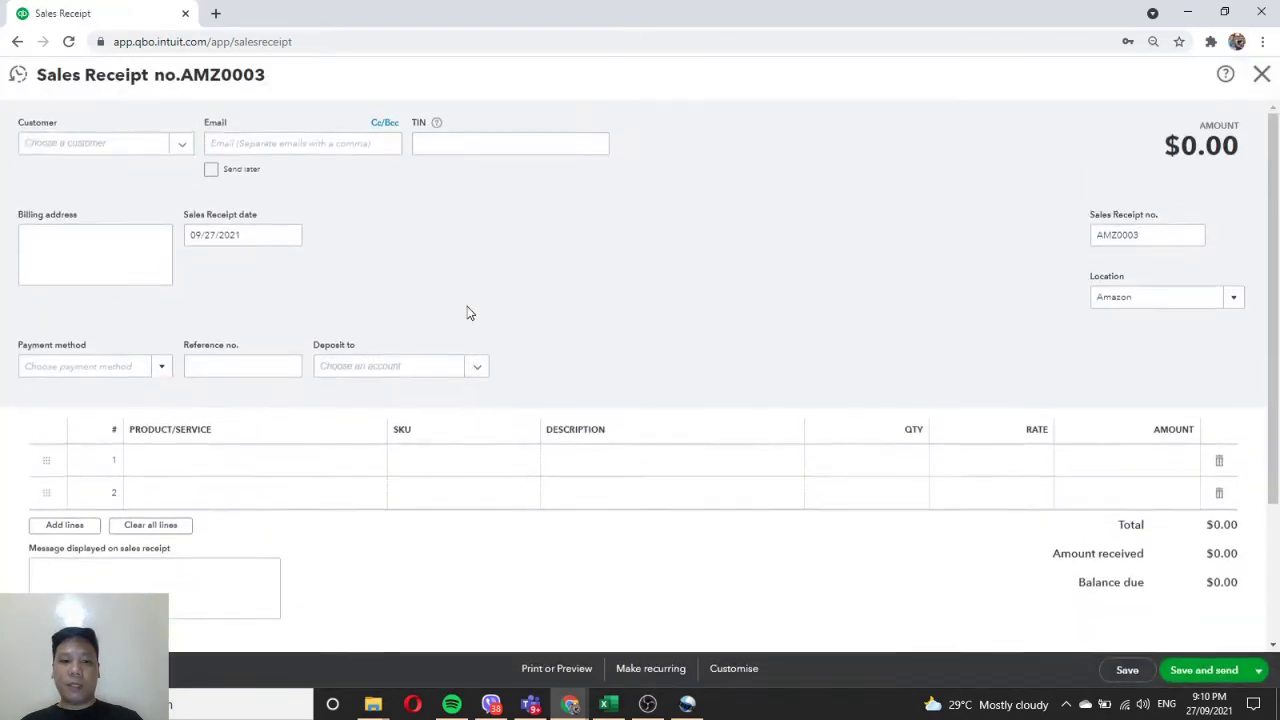
click(182, 145)
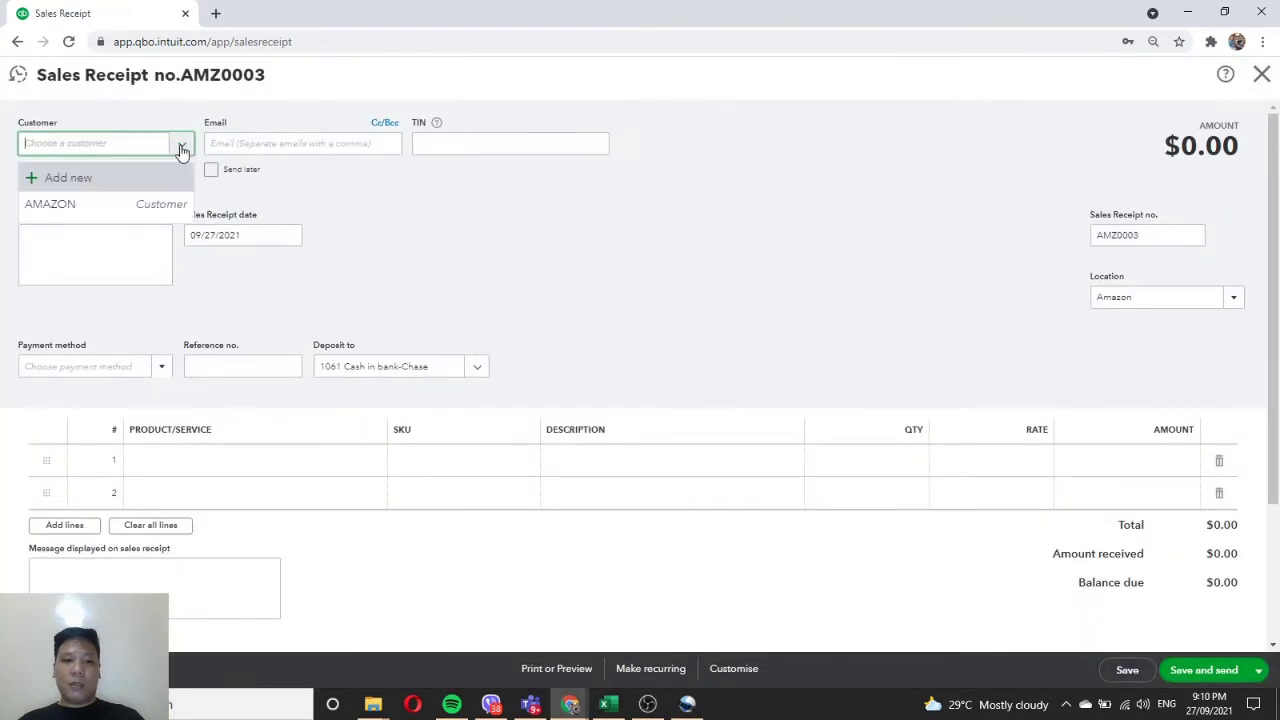
click(63, 180)
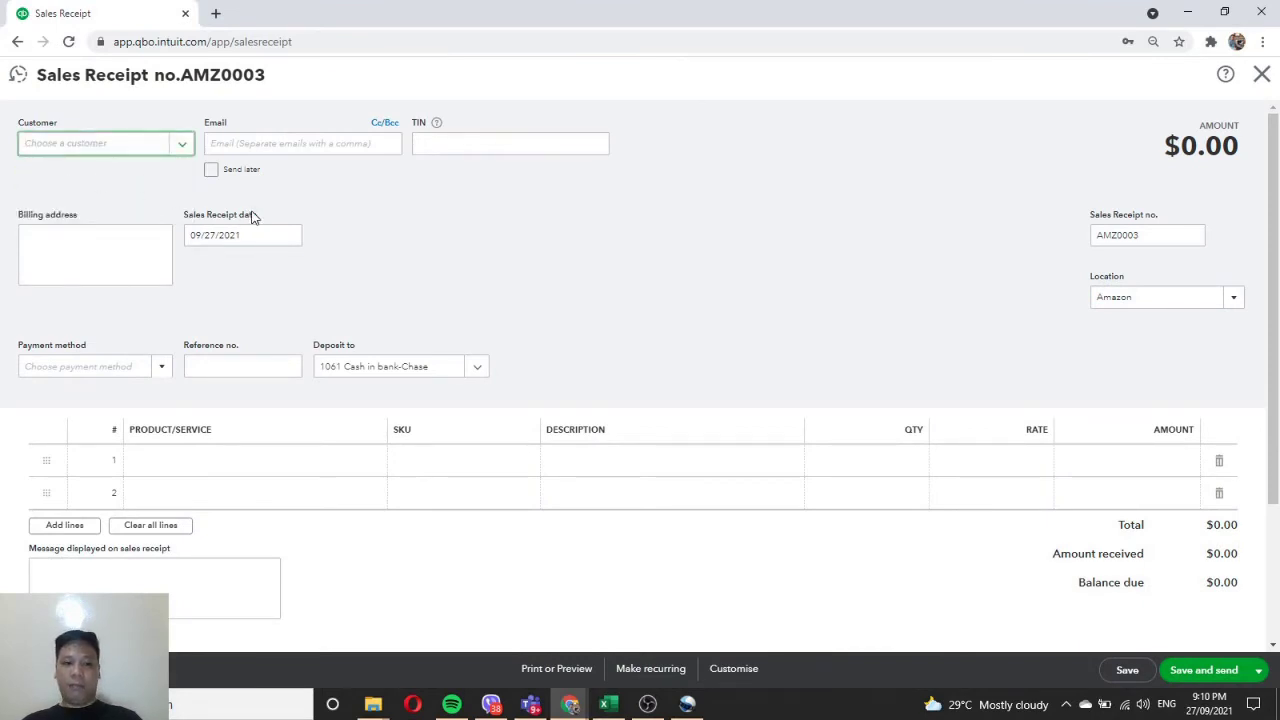
text(T)
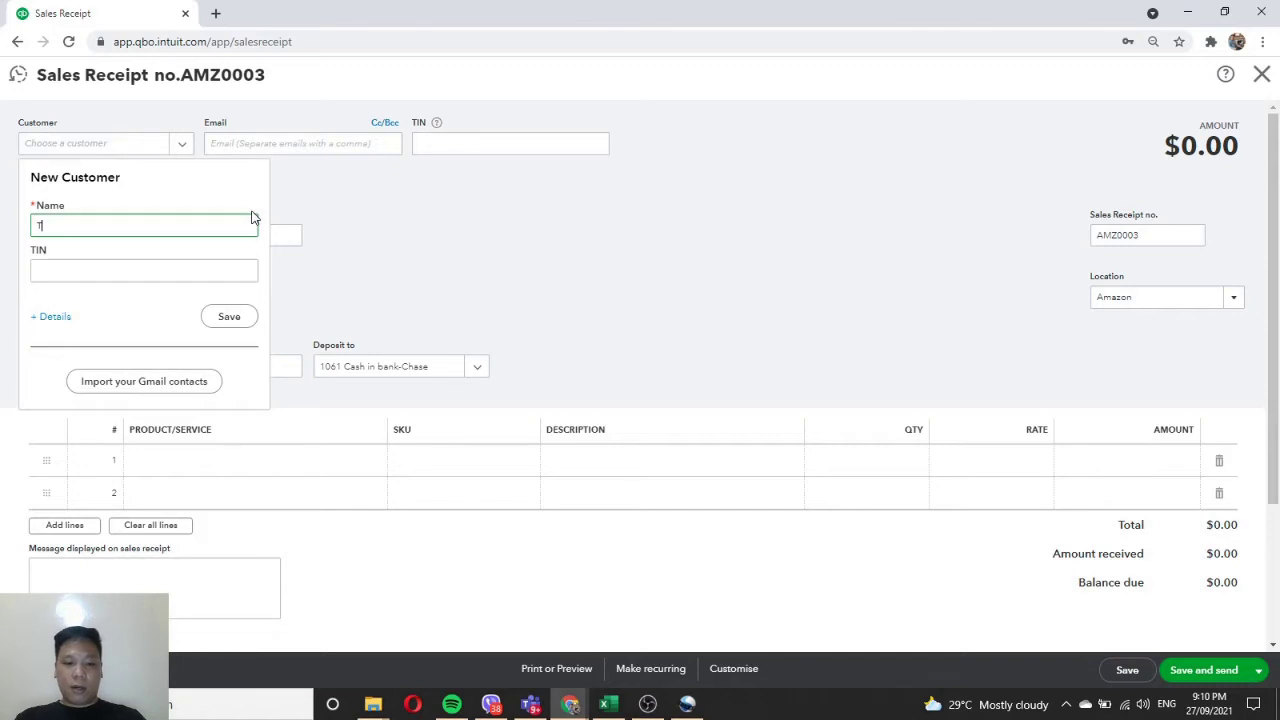
text(ENANT 1)
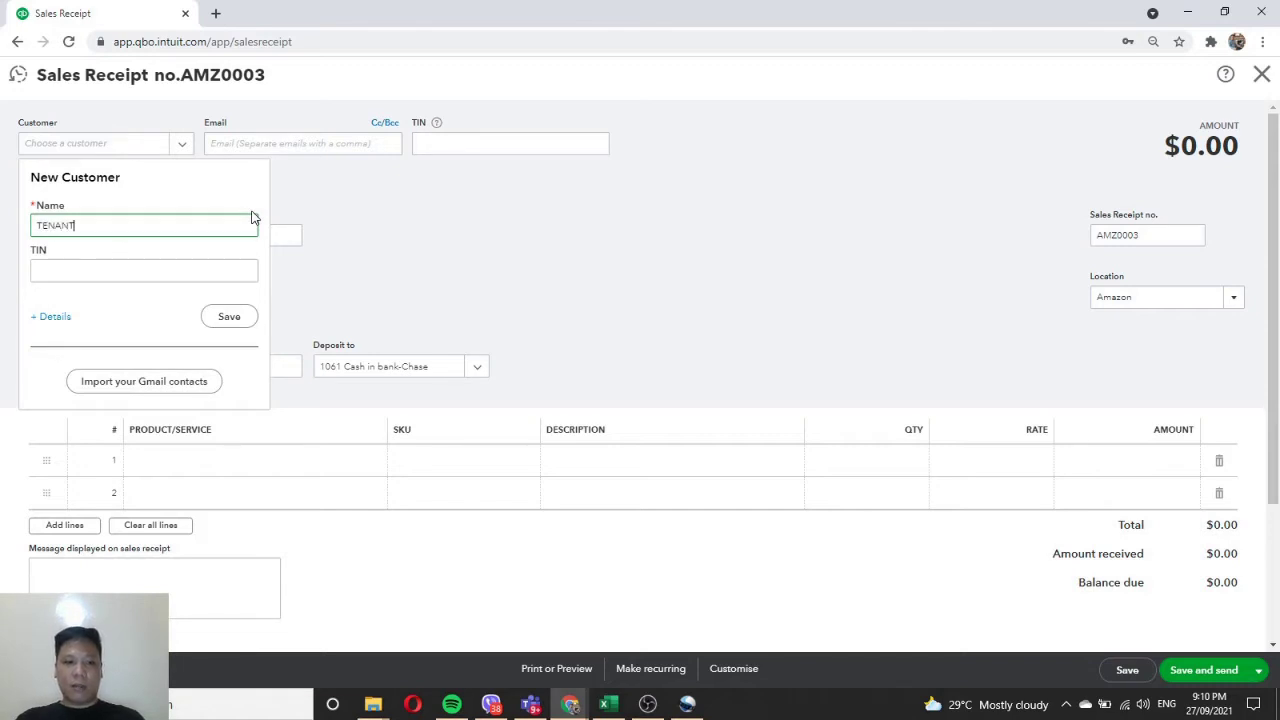
click(229, 316)
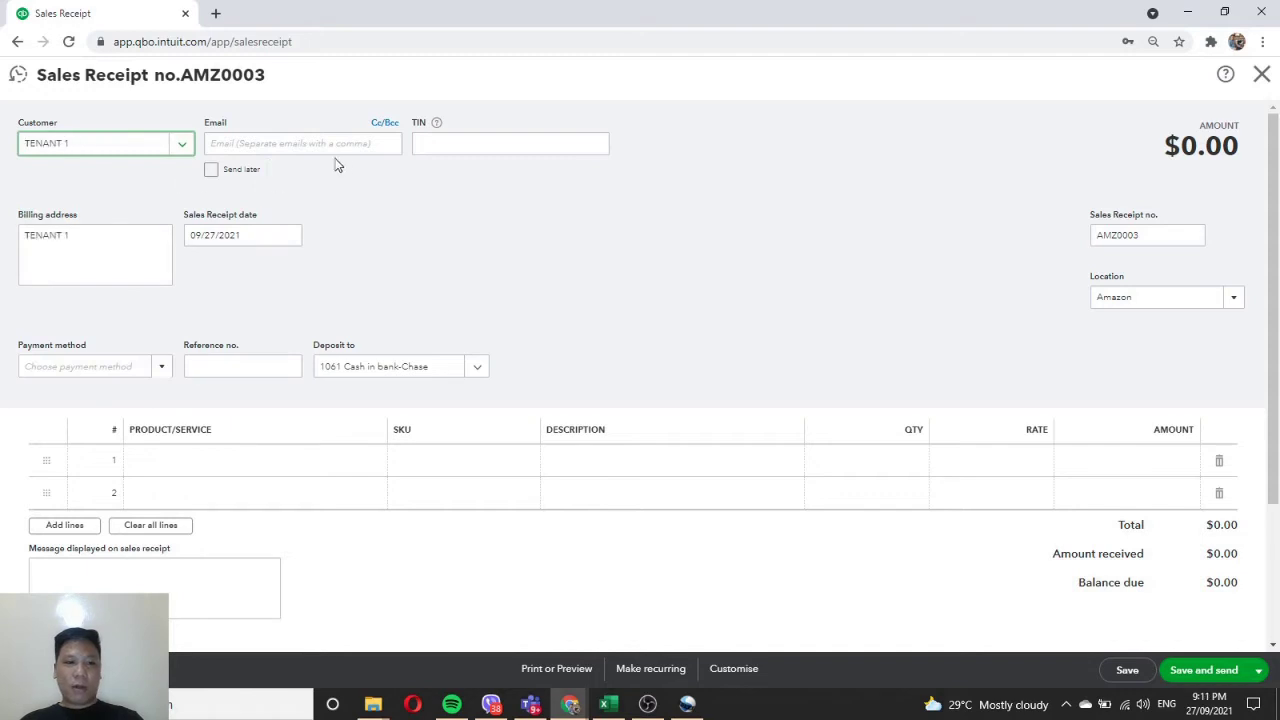
click(266, 143)
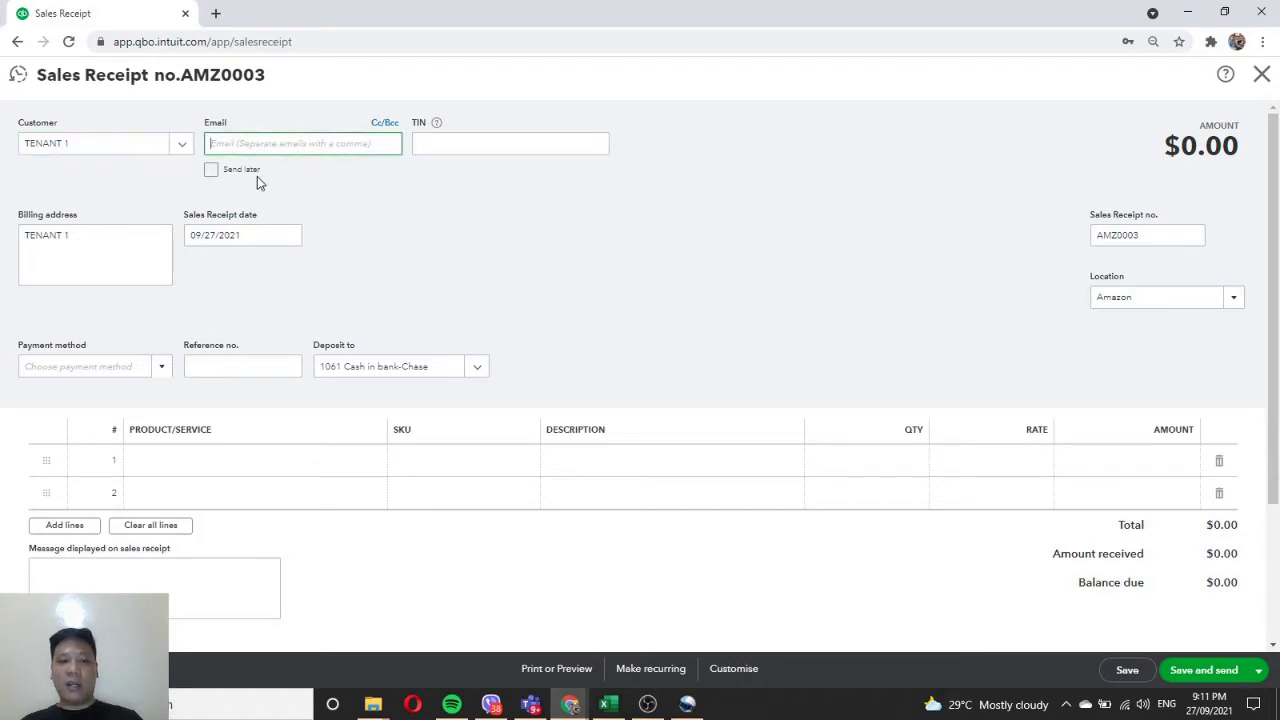
click(212, 171)
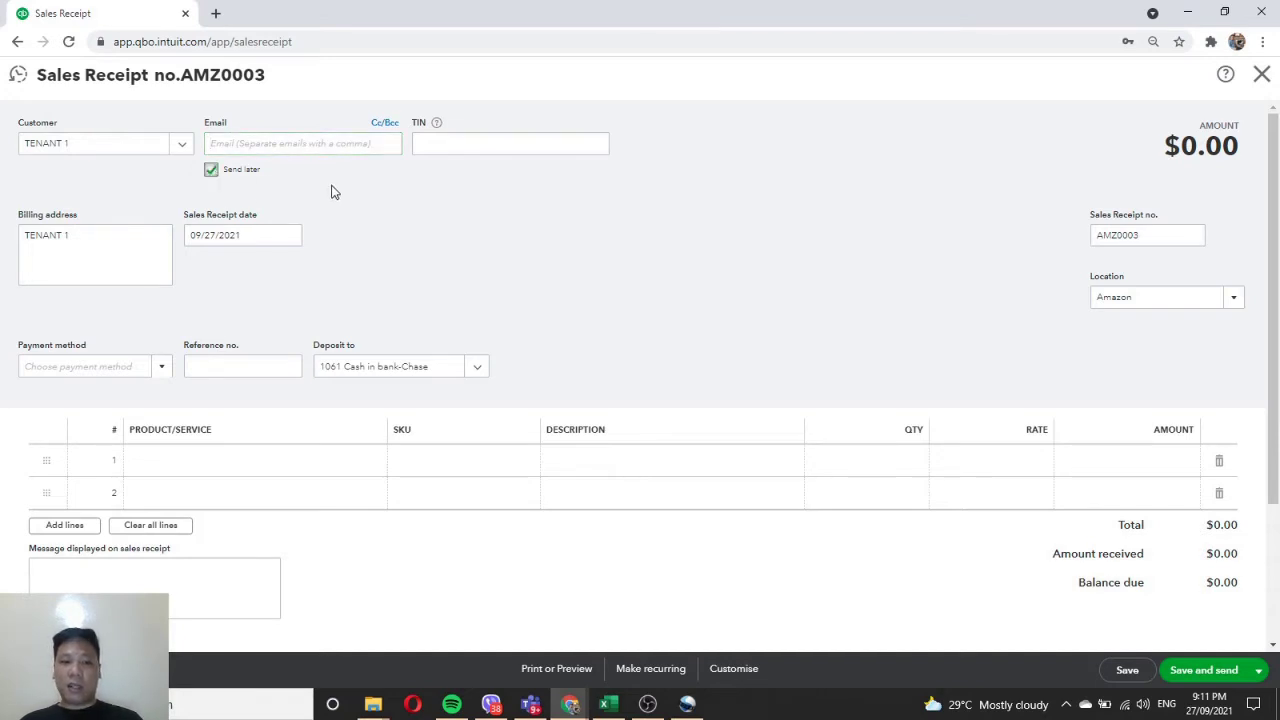
click(211, 170)
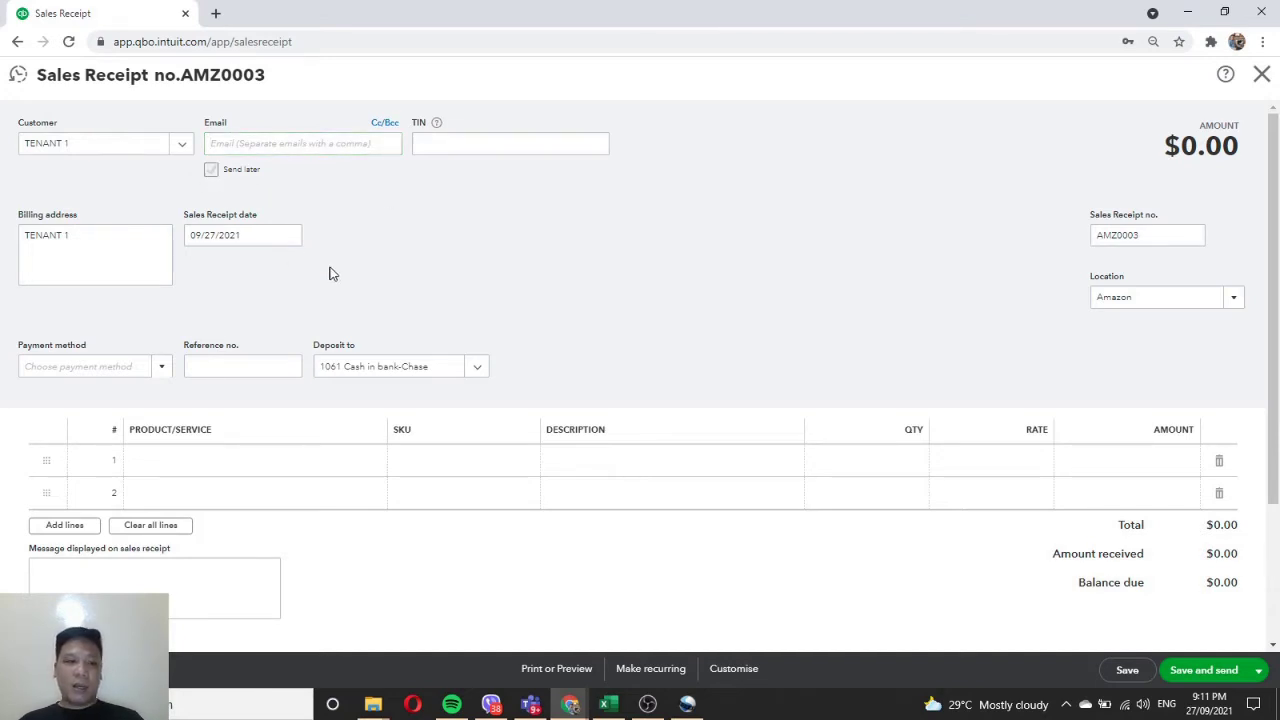
Choose the SECURITY DEPOSIT service as the first line item of the sales receipt.
scroll(386, 229, down, 2)
scroll(290, 385, up, 2)
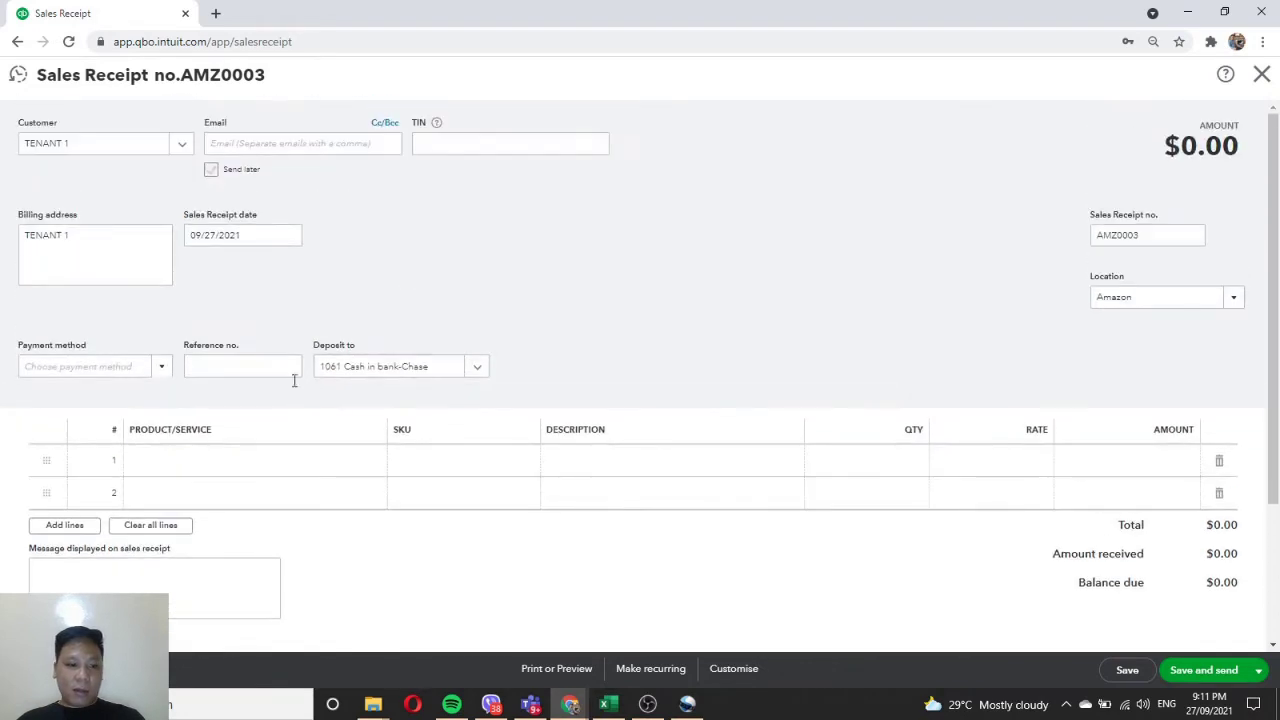
scroll(257, 397, down, 1)
click(290, 388)
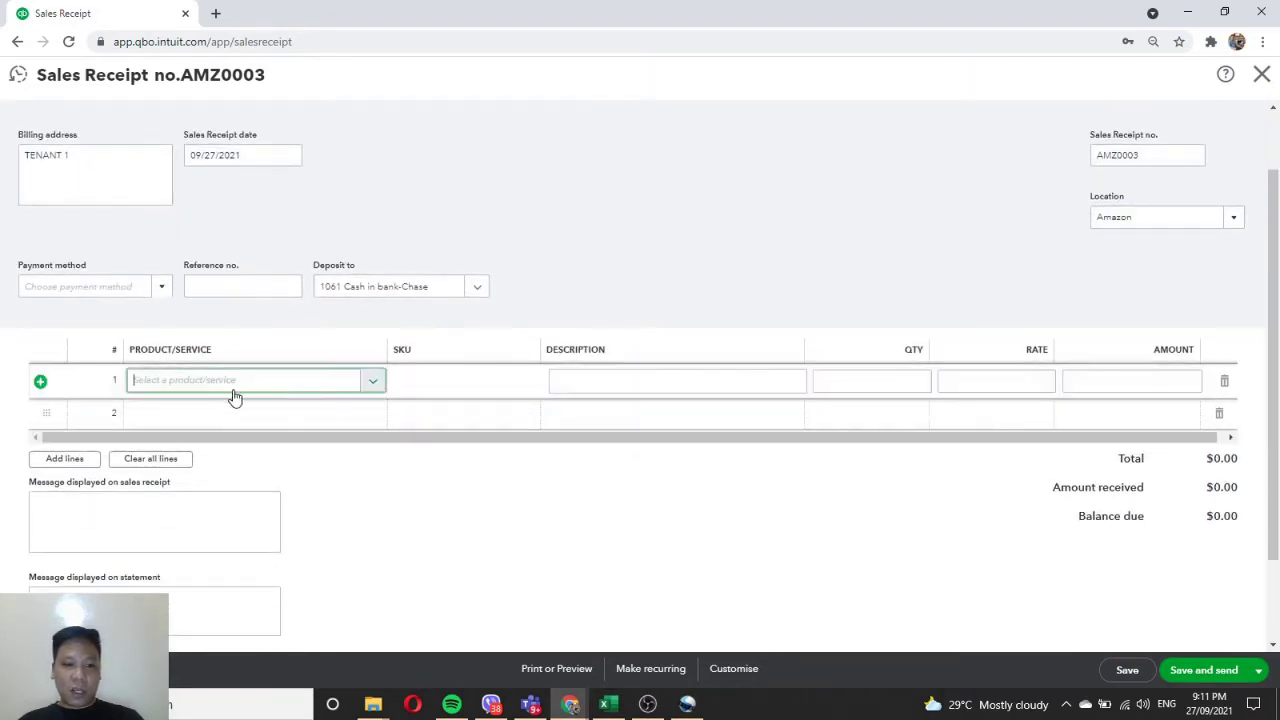
click(374, 384)
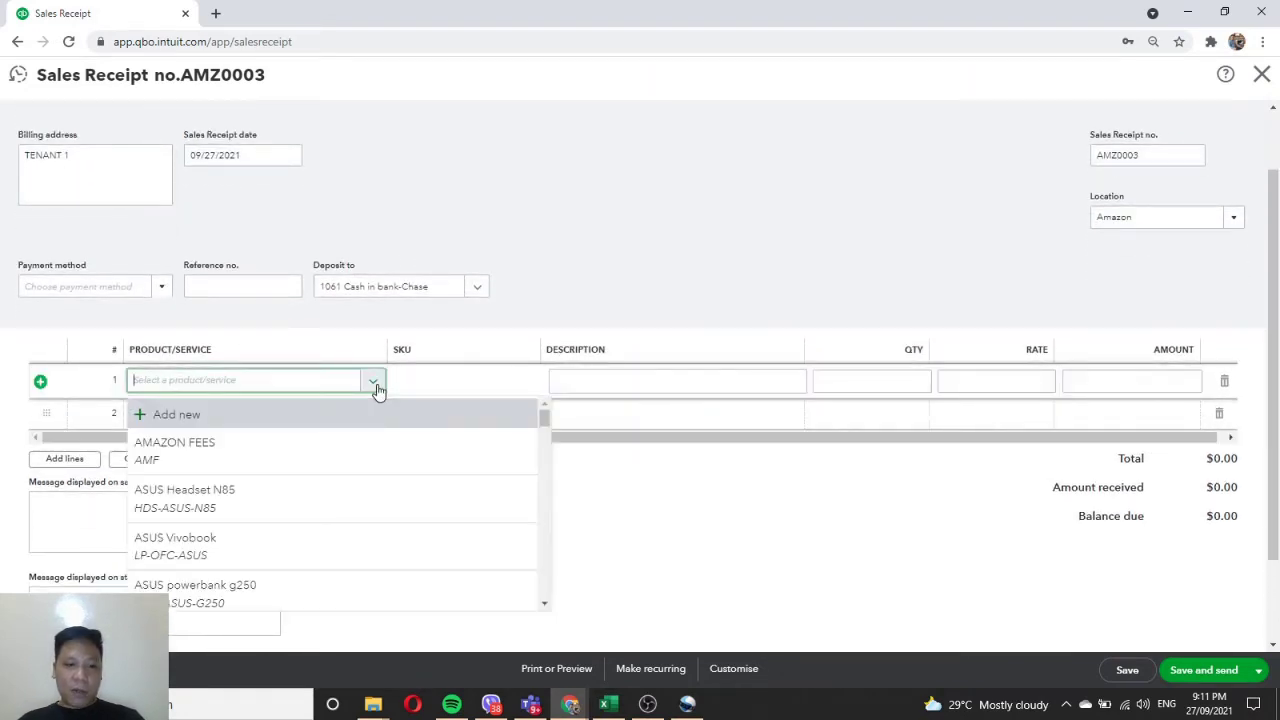
scroll(277, 449, down, 2)
scroll(270, 440, up, 2)
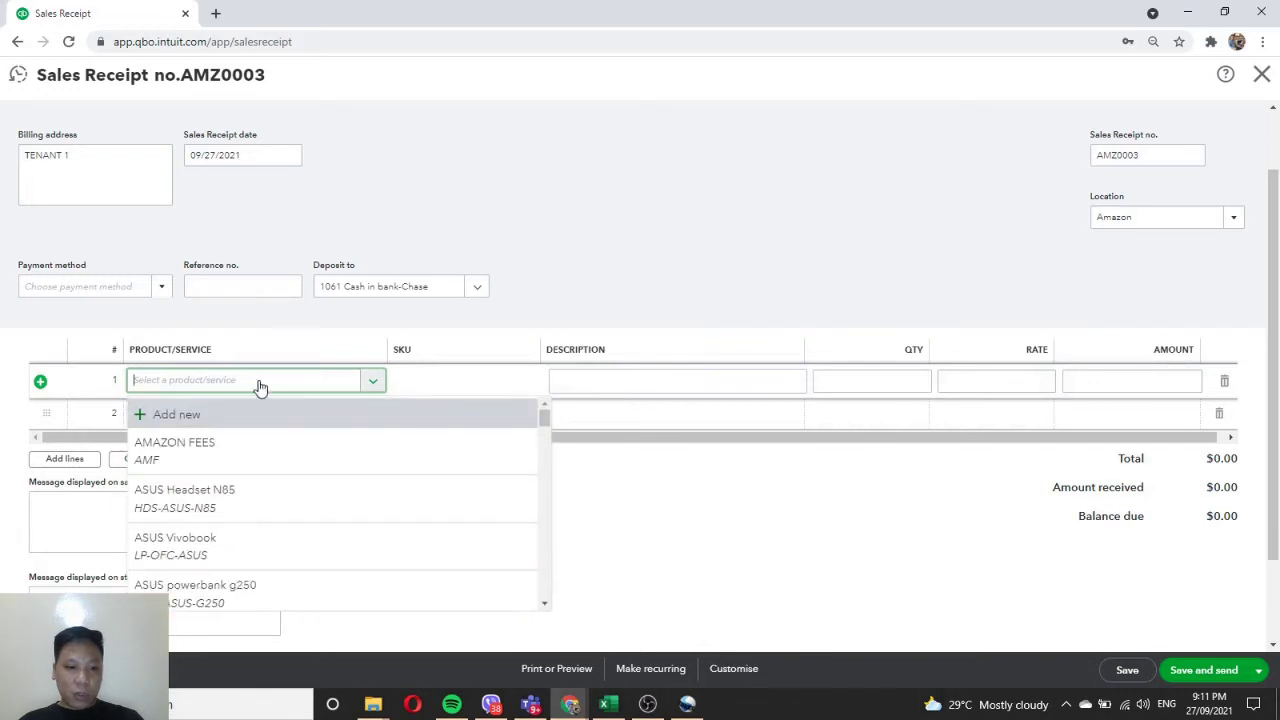
click(258, 387)
text(sec)
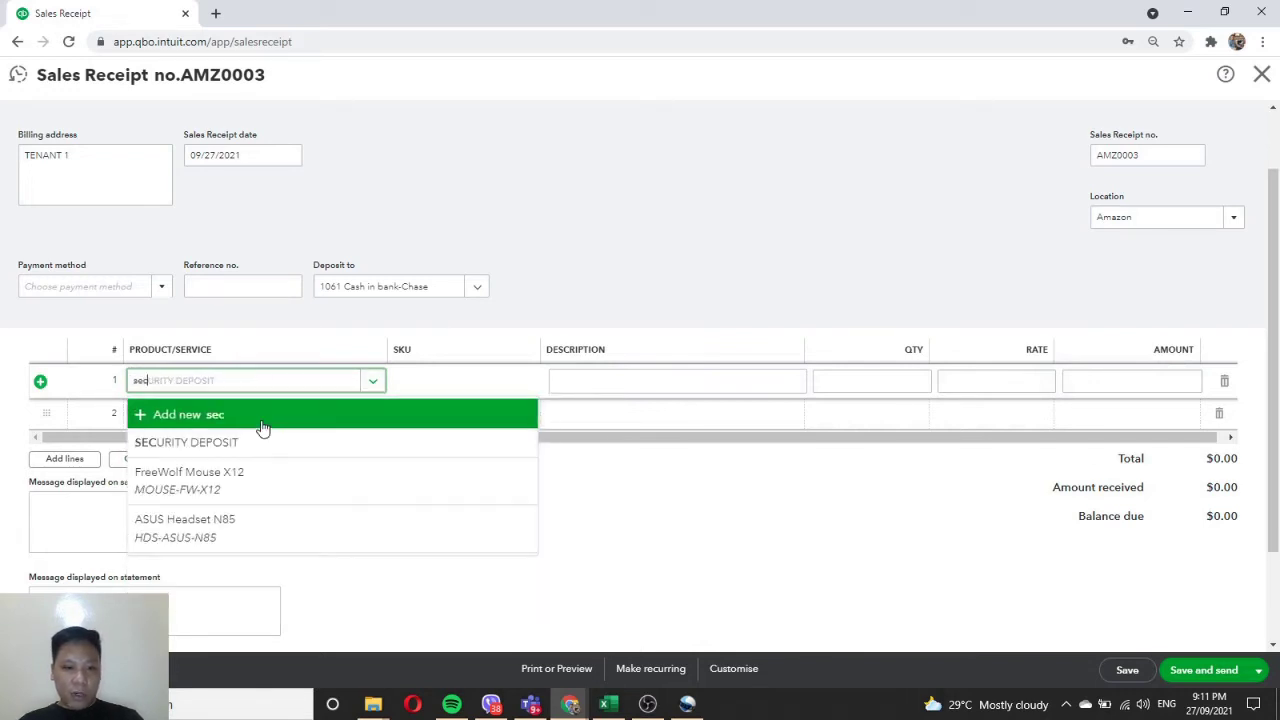
click(262, 446)
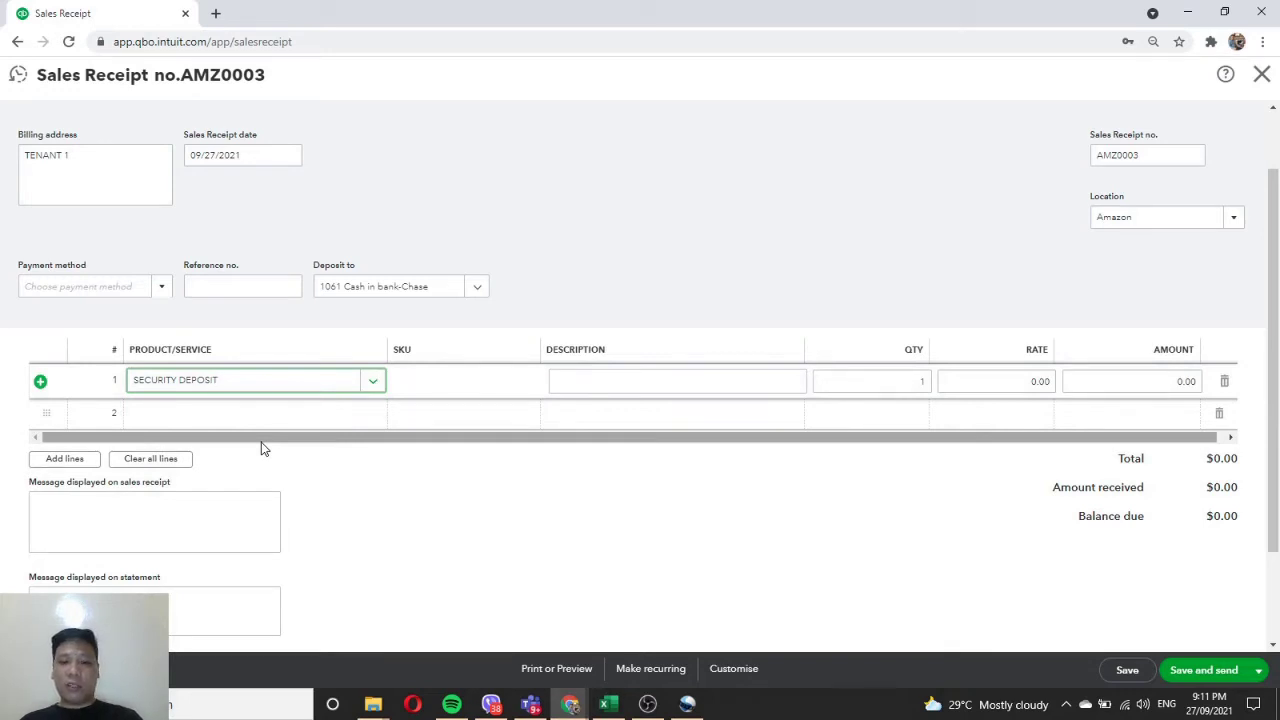
Describe the SECURITY DEPOSIT line as "payment for security deposit tenant 1 unit 5".
click(689, 383)
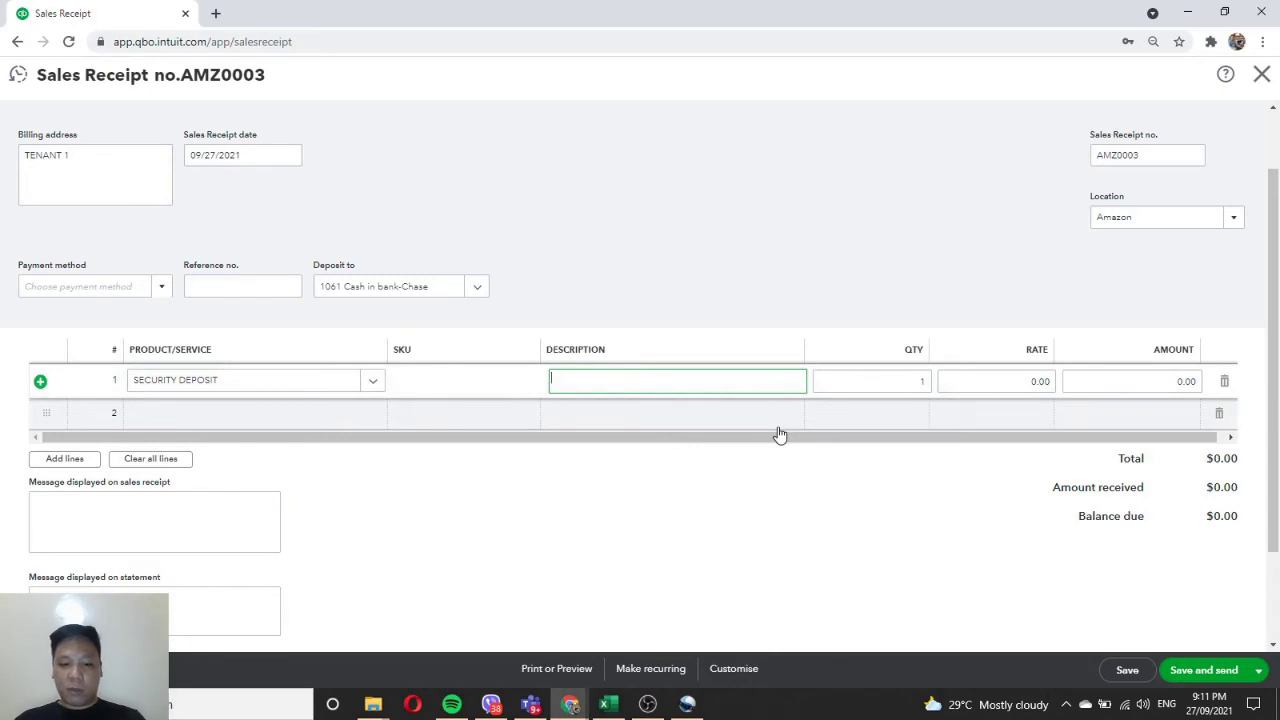
text(payment)
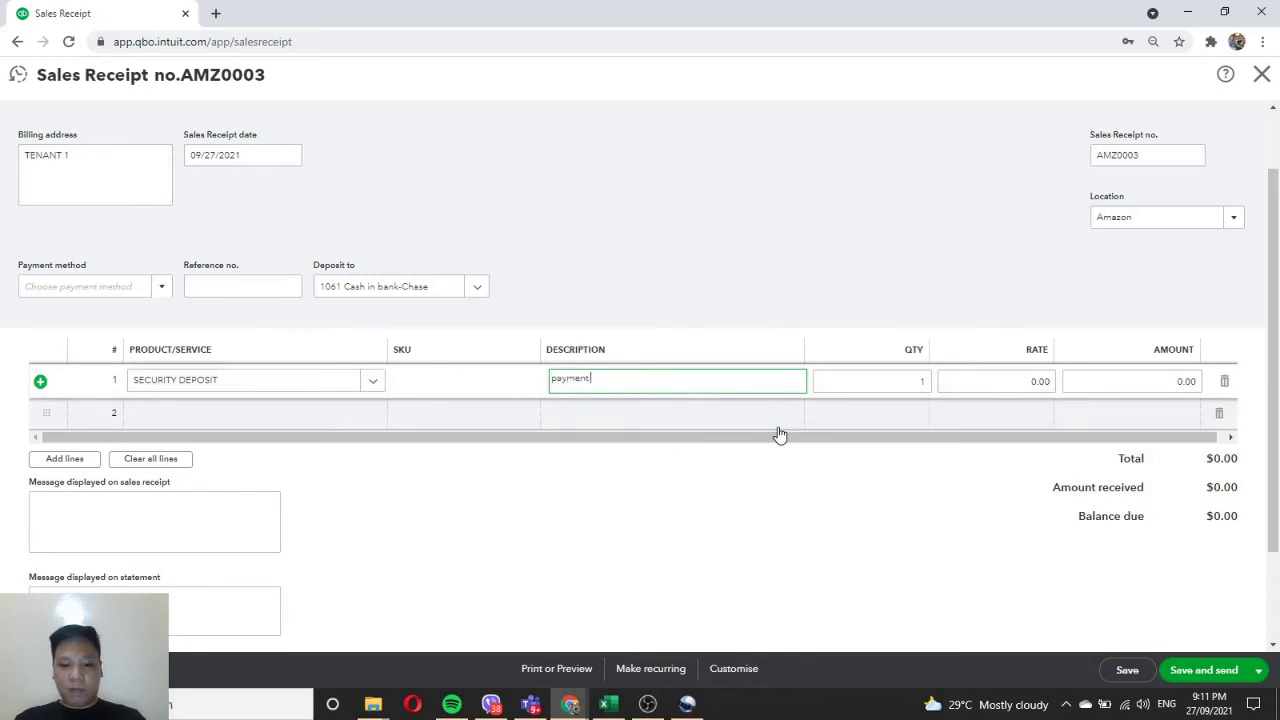
text( for security )
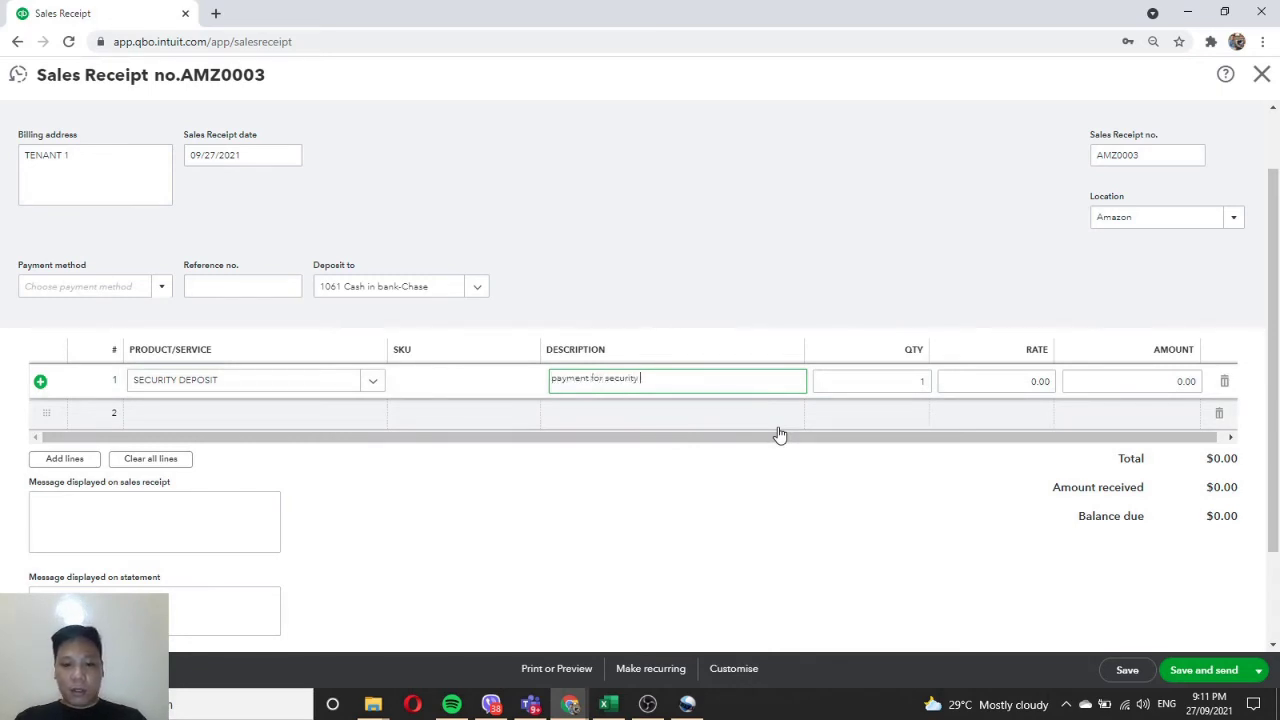
text(deposit tenant 1 unit 5)
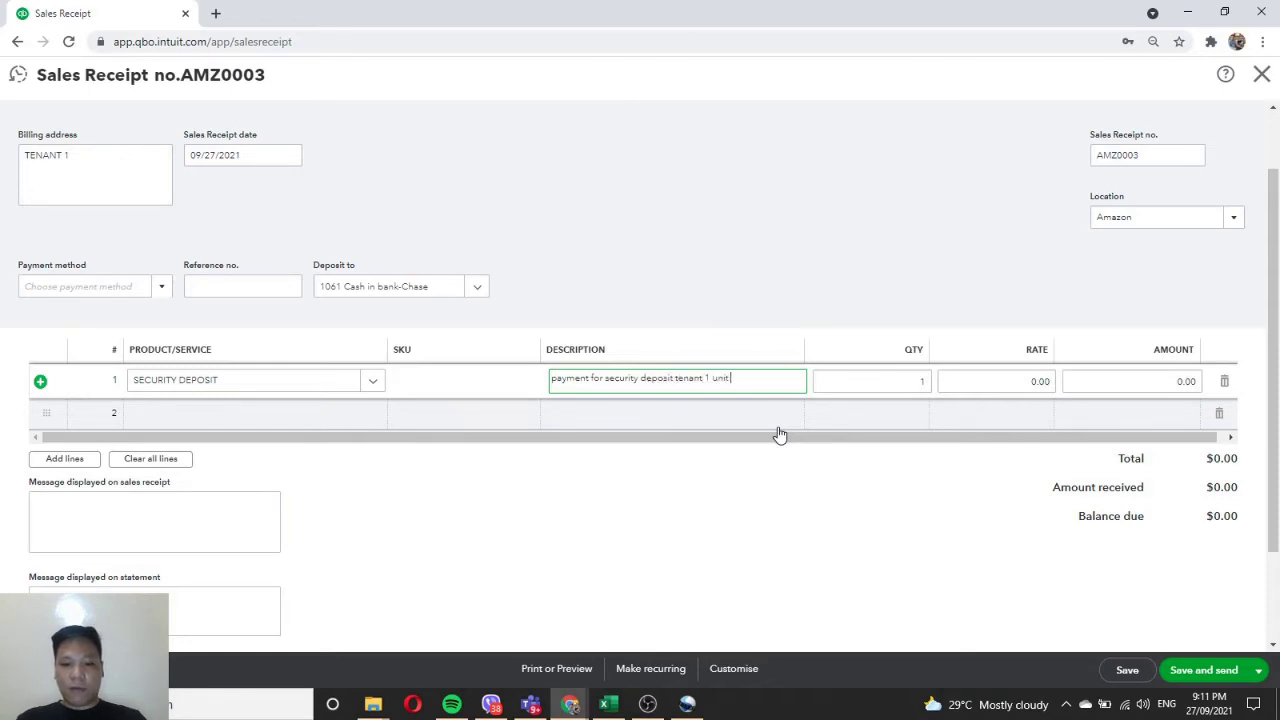
Set the SECURITY DEPOSIT line's rate to 100, then save and close the sales receipt.
click(1038, 388)
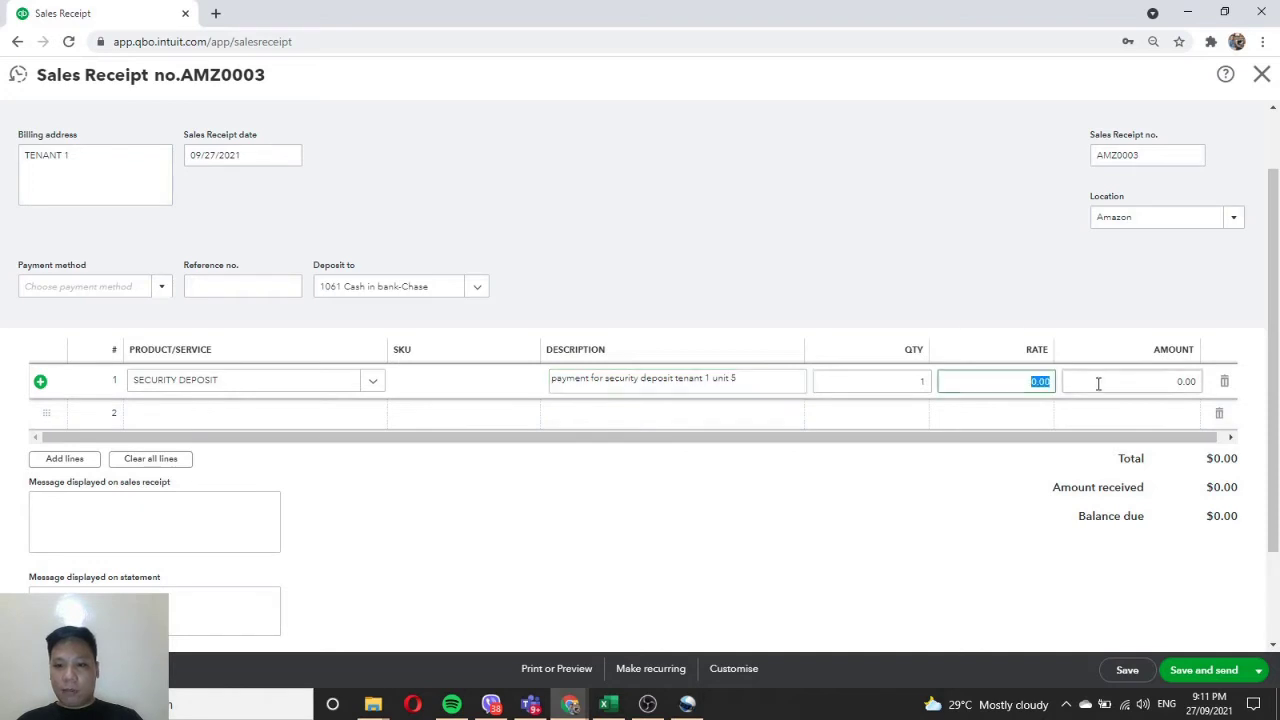
text(100)
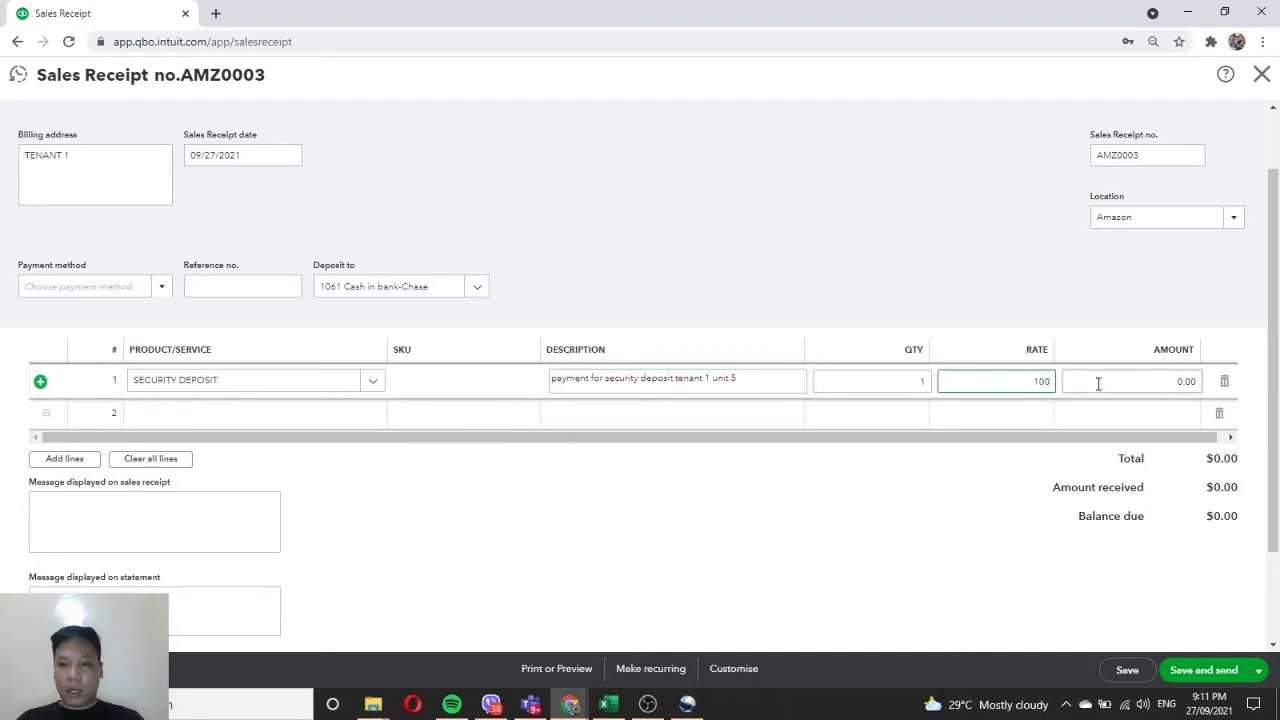
click(951, 240)
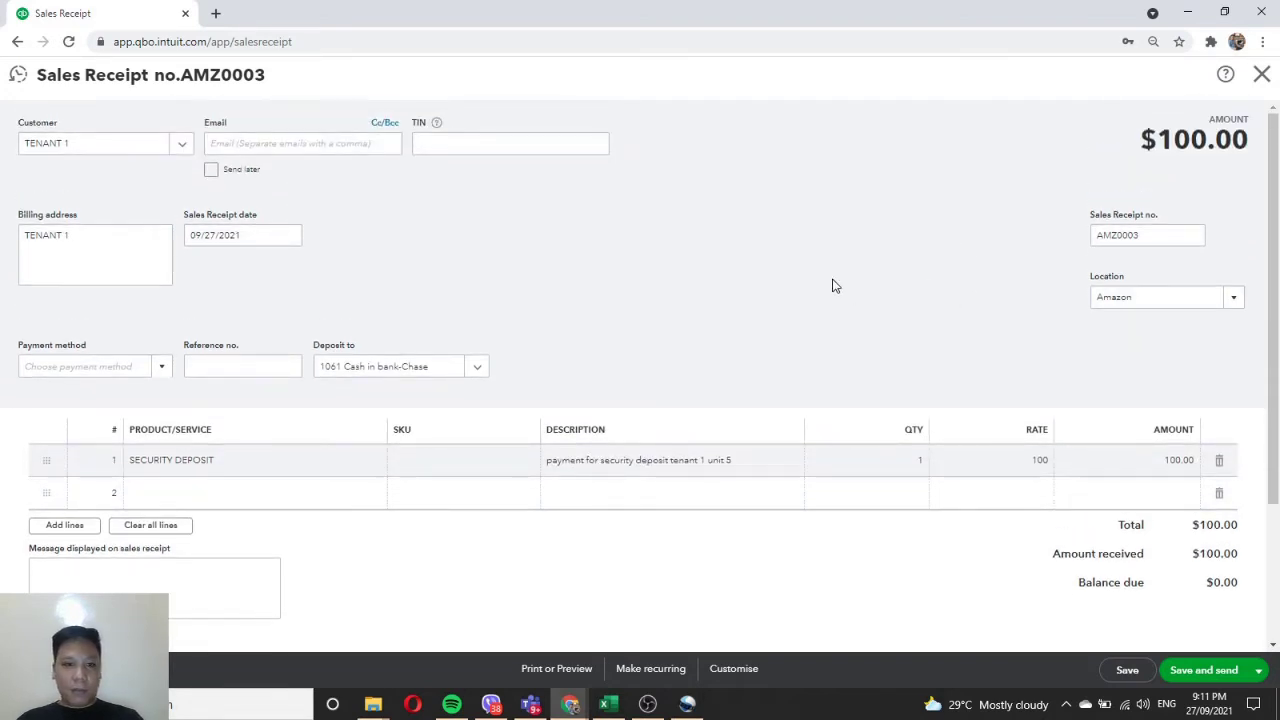
scroll(1054, 549, down, 2)
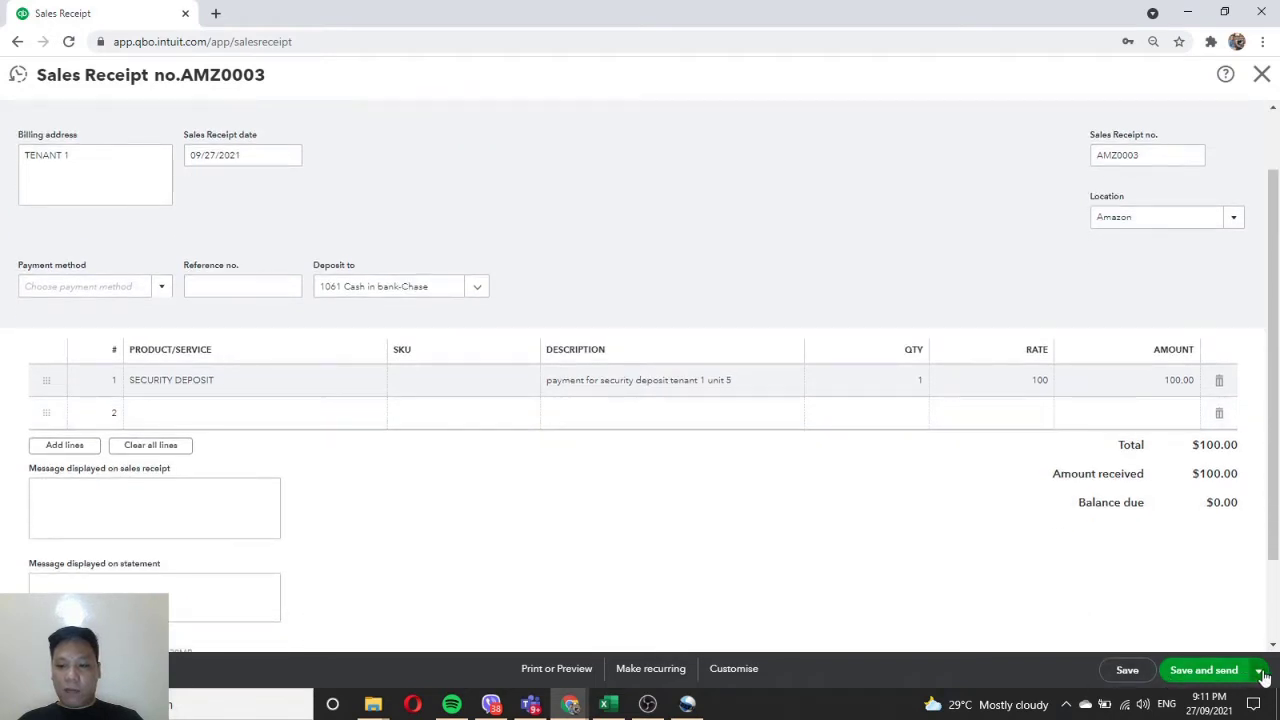
click(1257, 674)
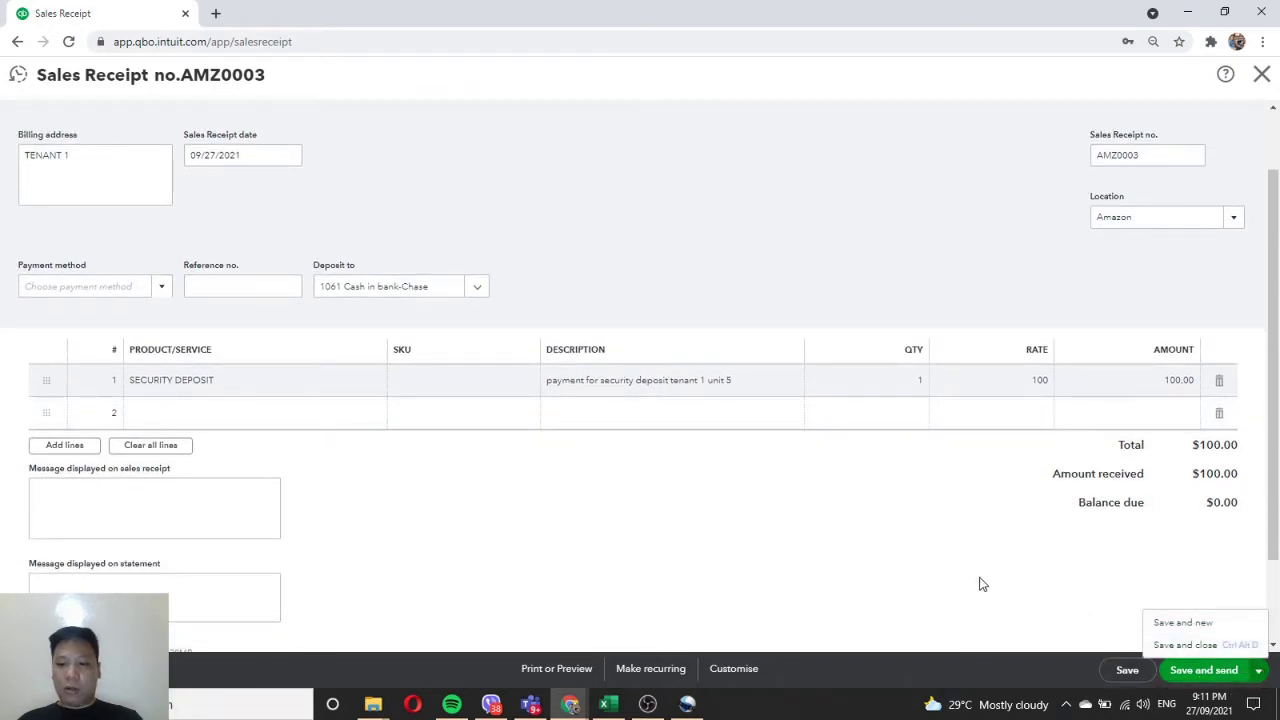
click(1188, 646)
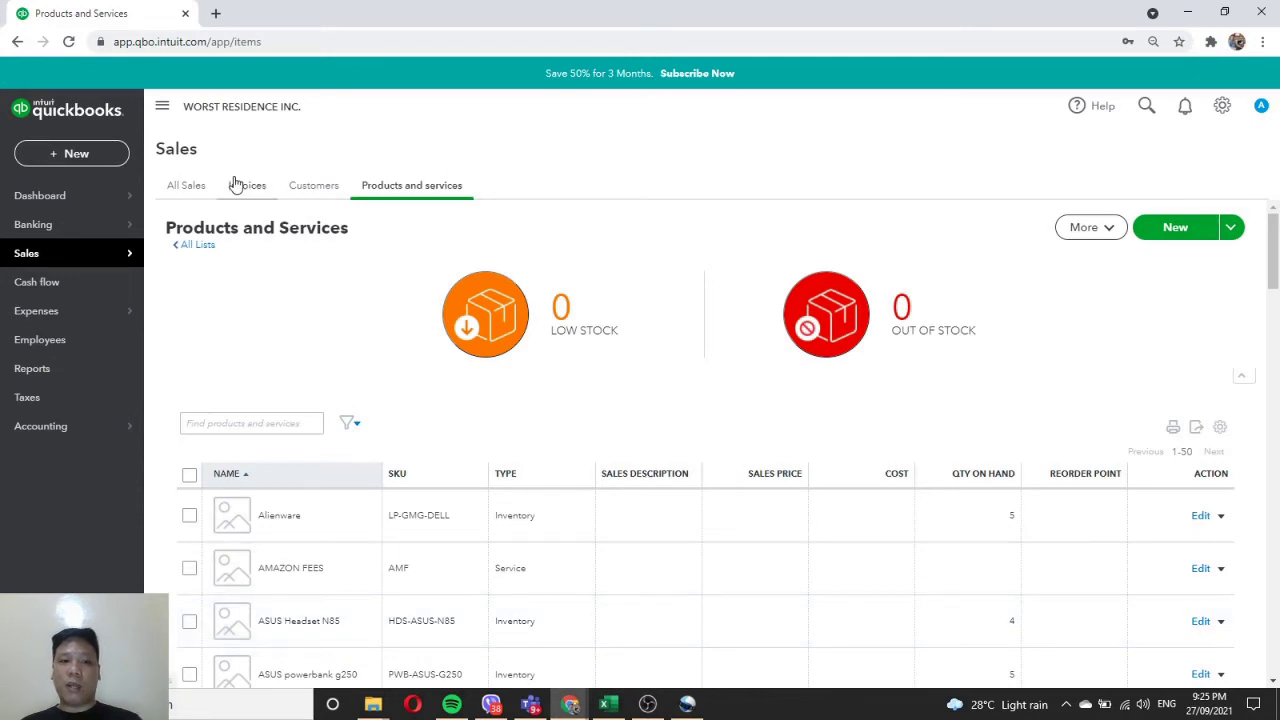
Open TENANT 1's sales receipt from the list of all sales, check its deposit account options, and close it.
click(185, 188)
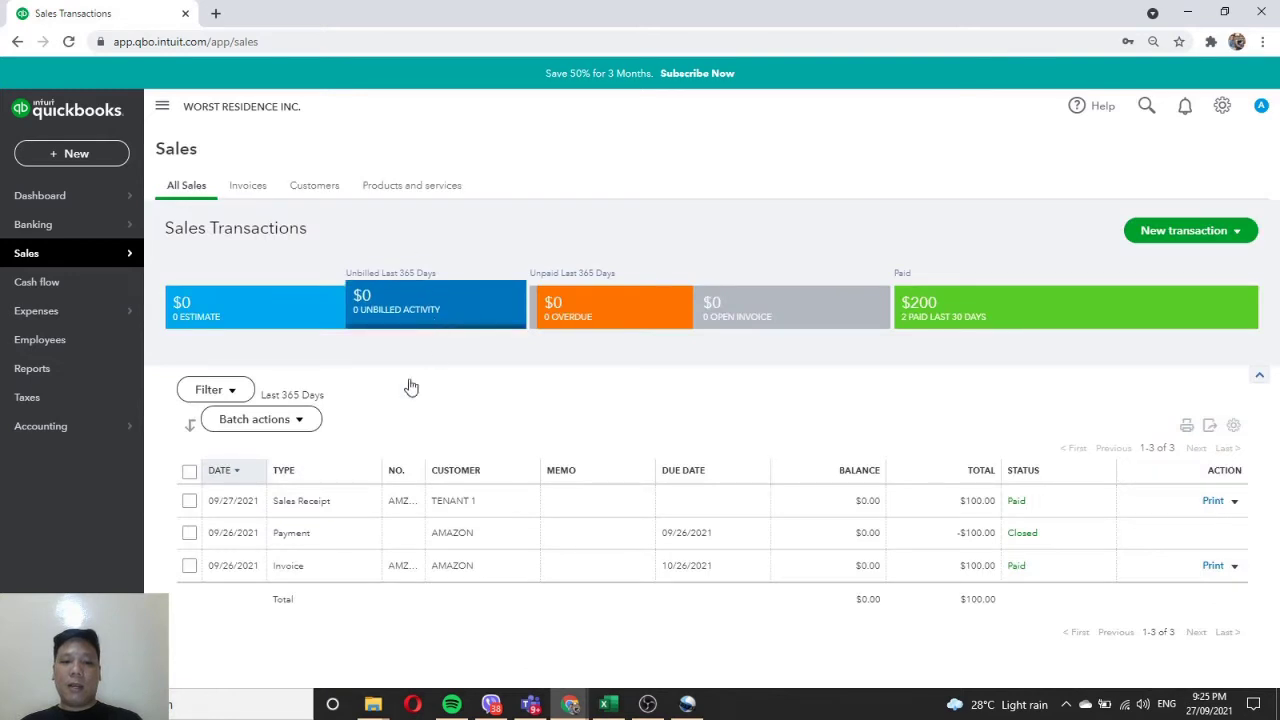
click(582, 508)
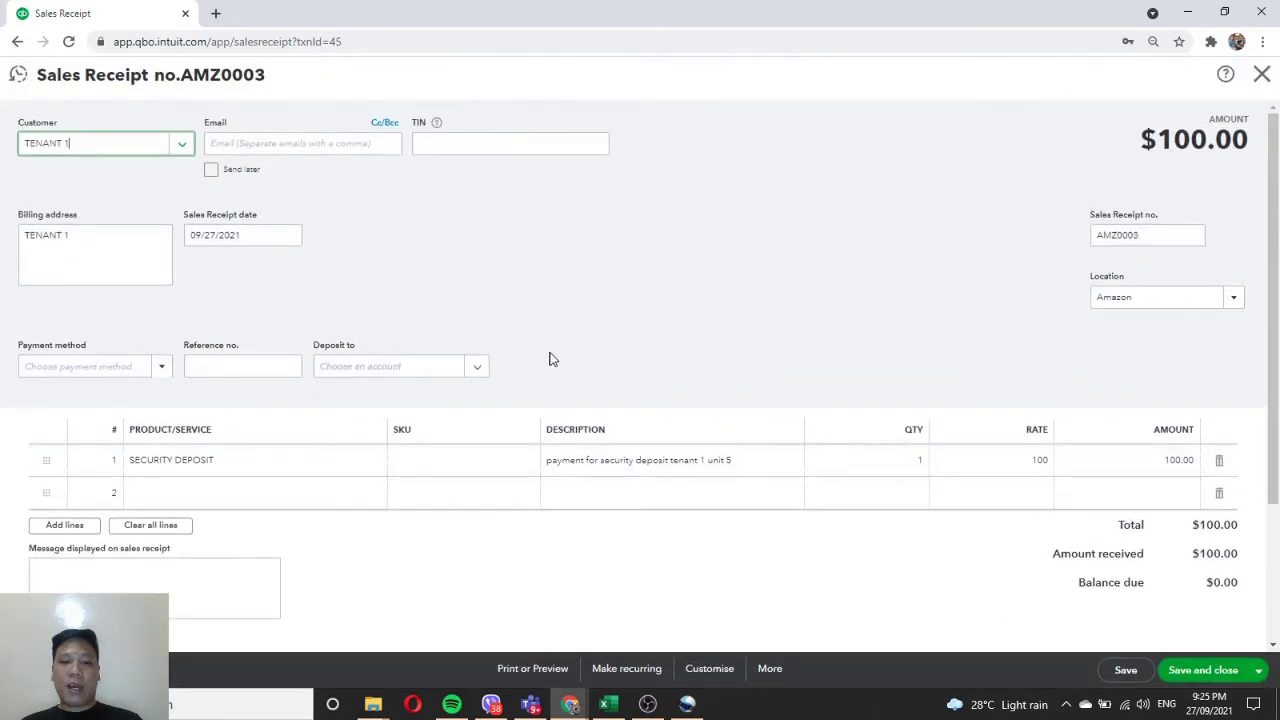
click(479, 369)
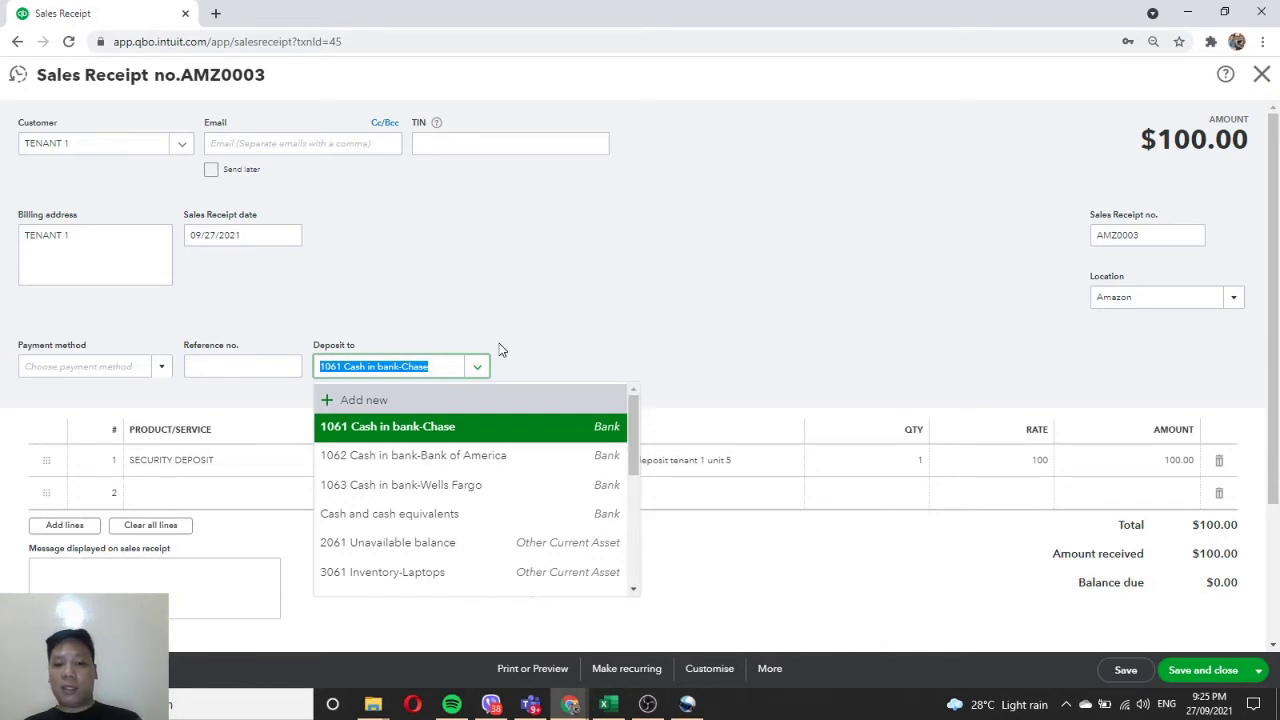
click(537, 314)
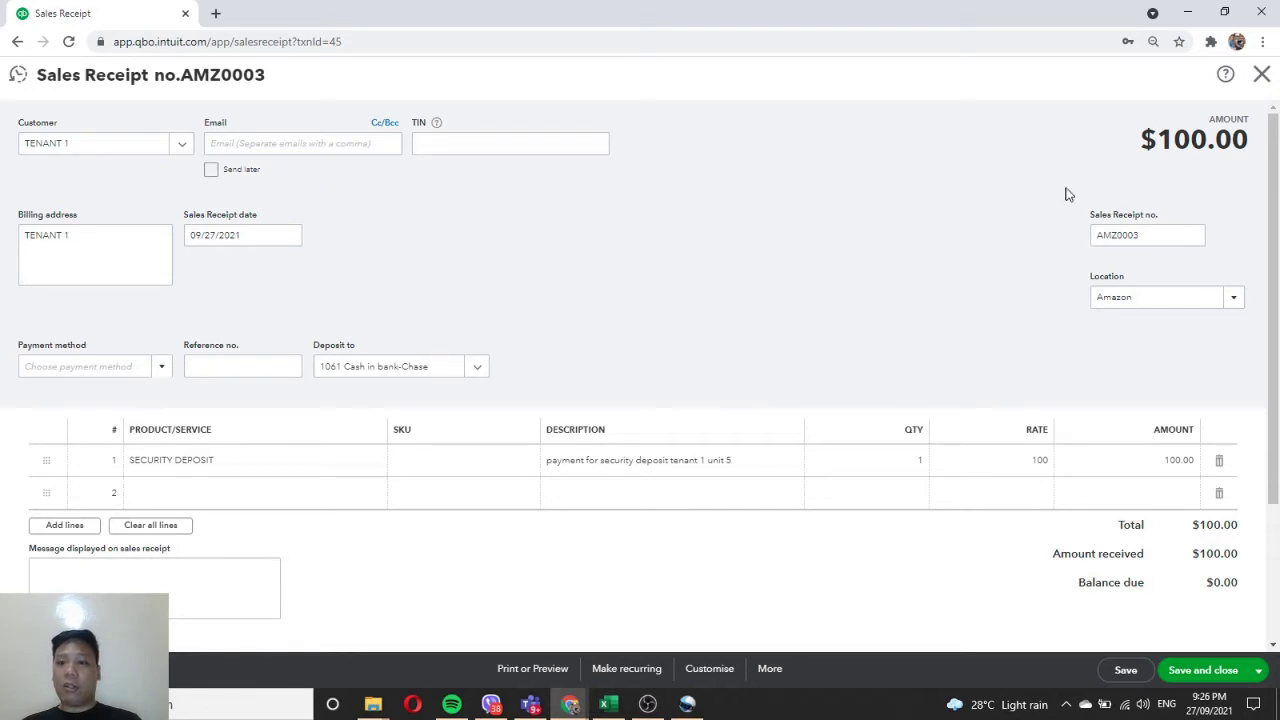
click(1262, 74)
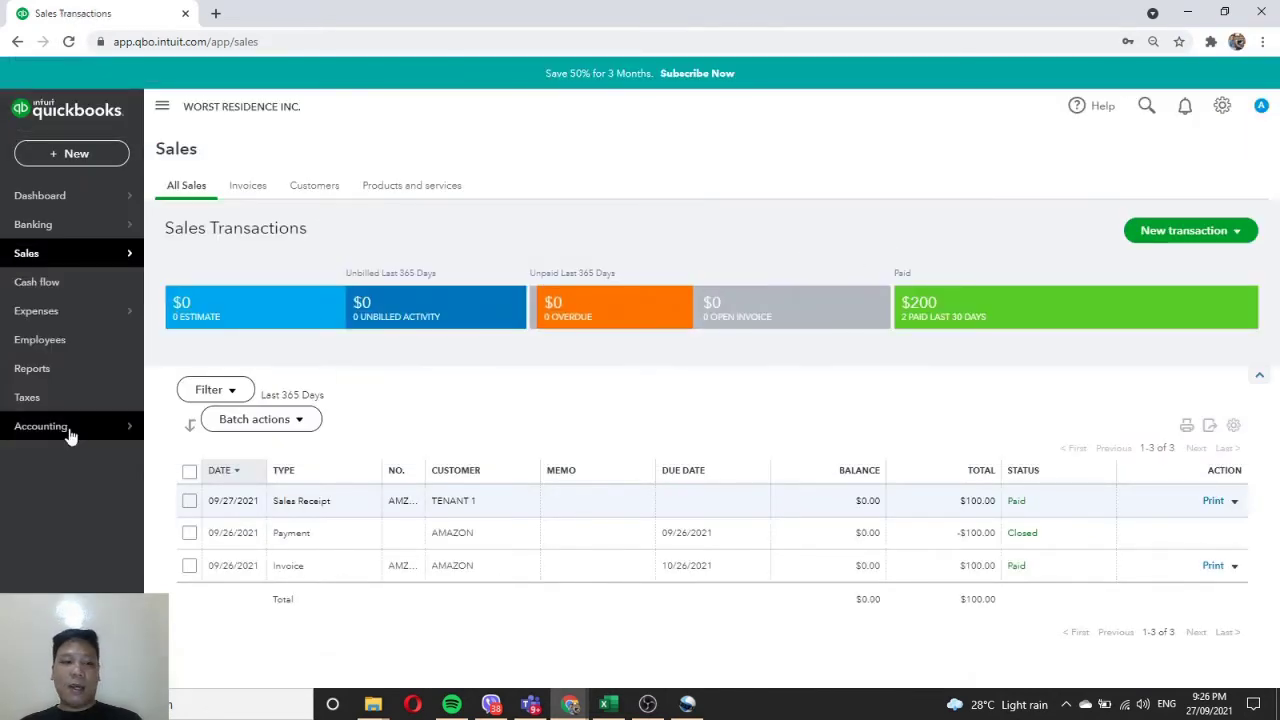
Filter the chart of accounts by "security" and open the account history of Security Deposits Tenants.
mouse_move(66, 432)
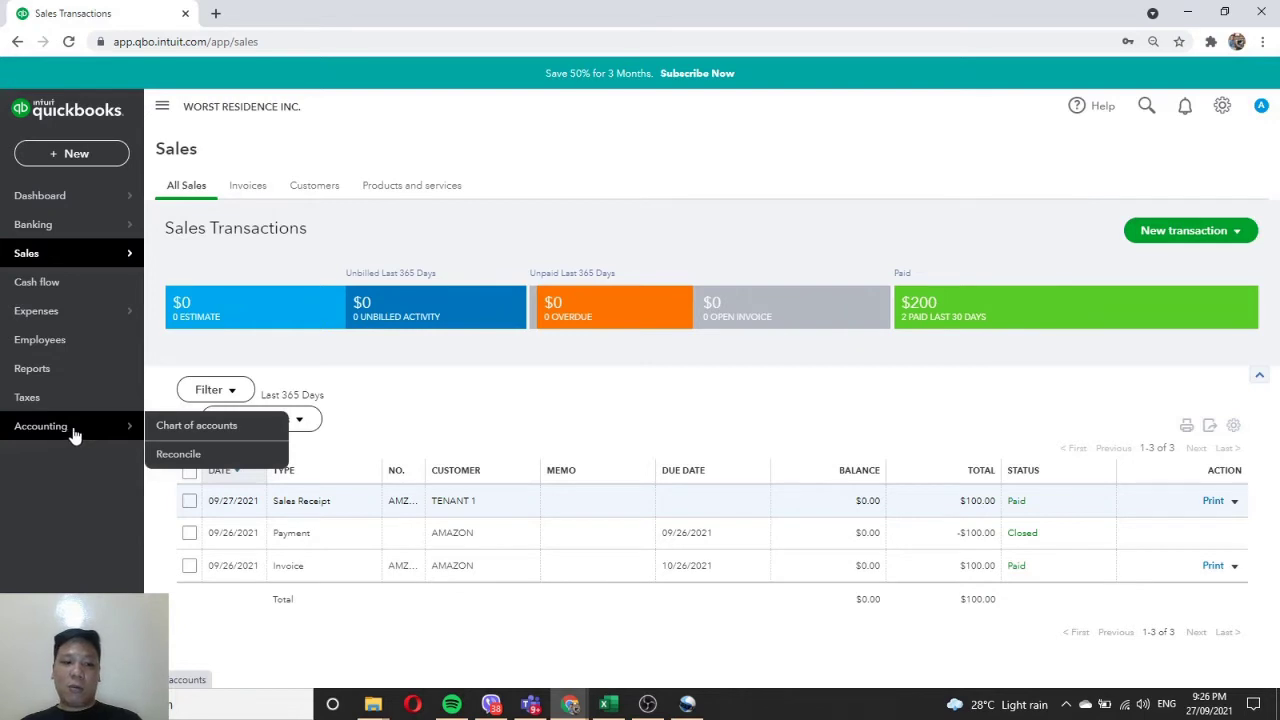
click(198, 427)
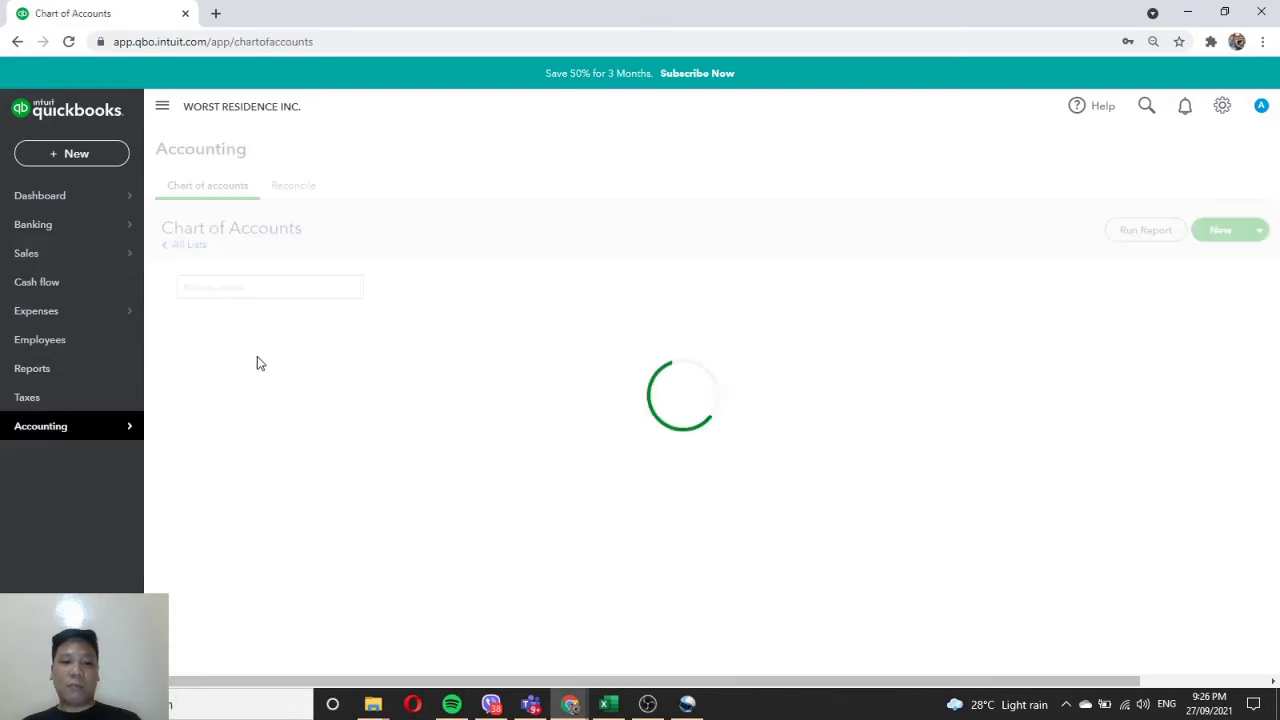
click(260, 288)
text(security)
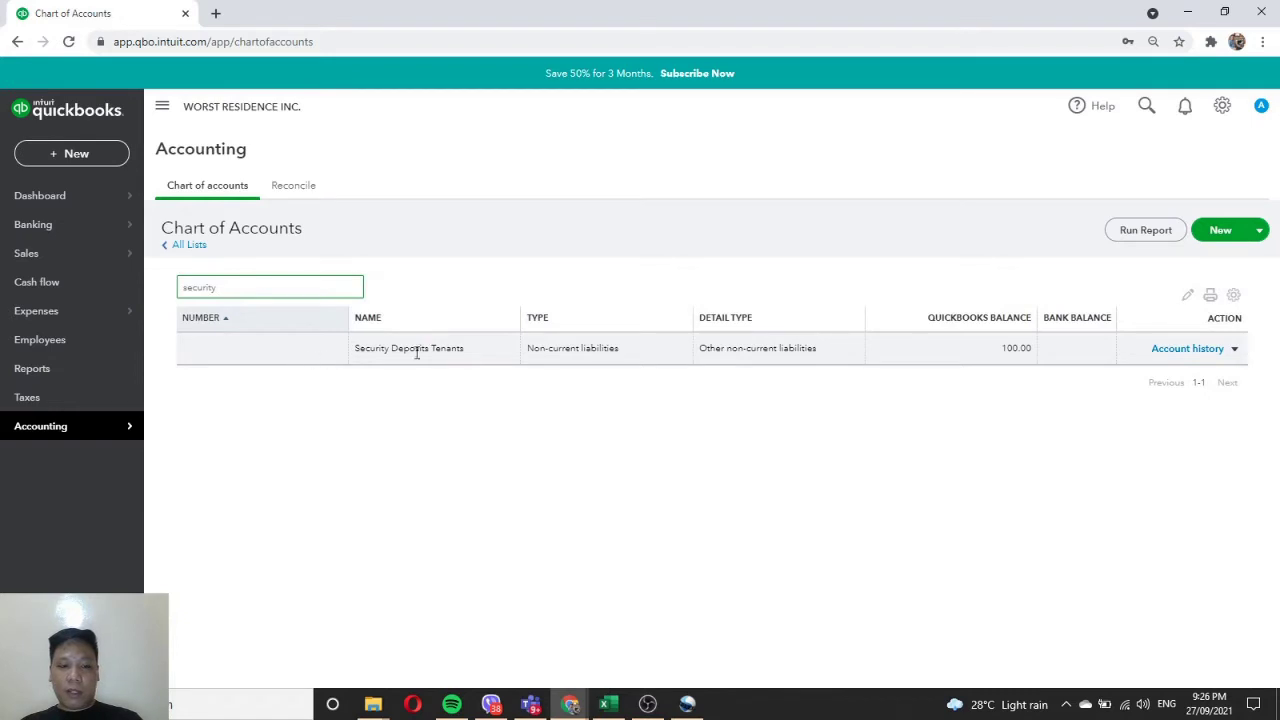
click(1188, 357)
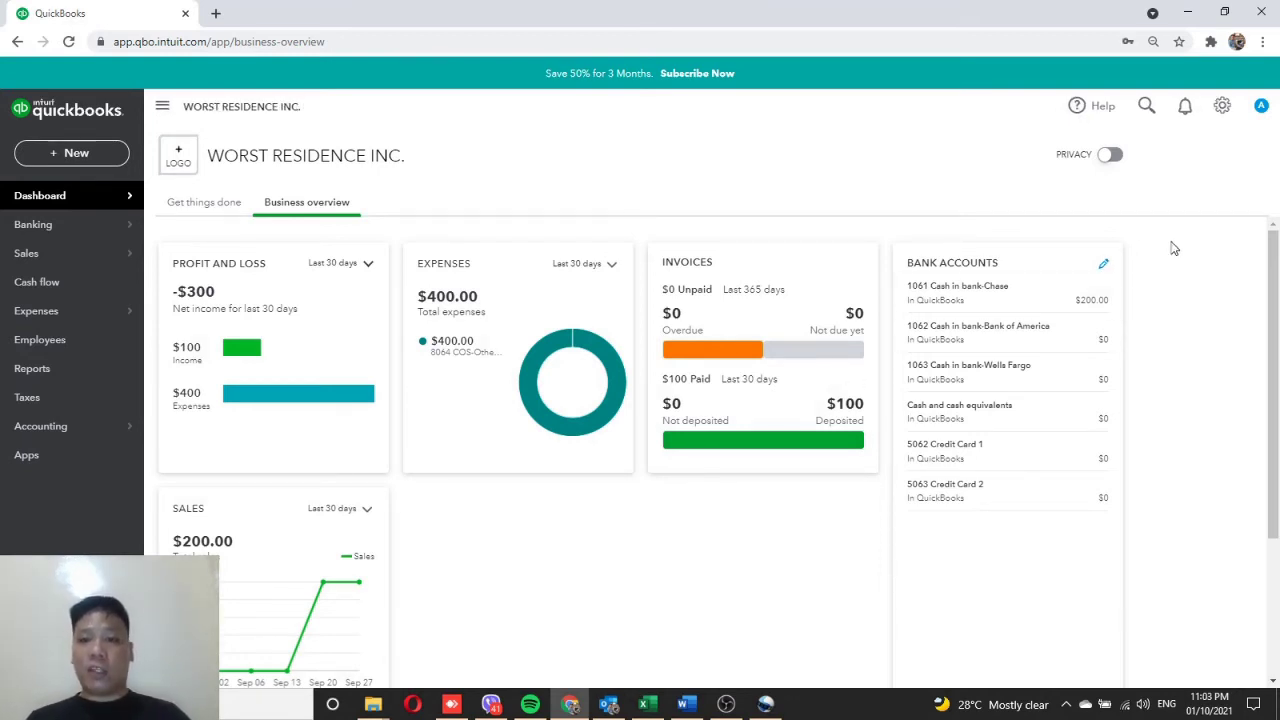
Turn on making expenses and items billable in the company's expense settings and save the change.
click(1224, 108)
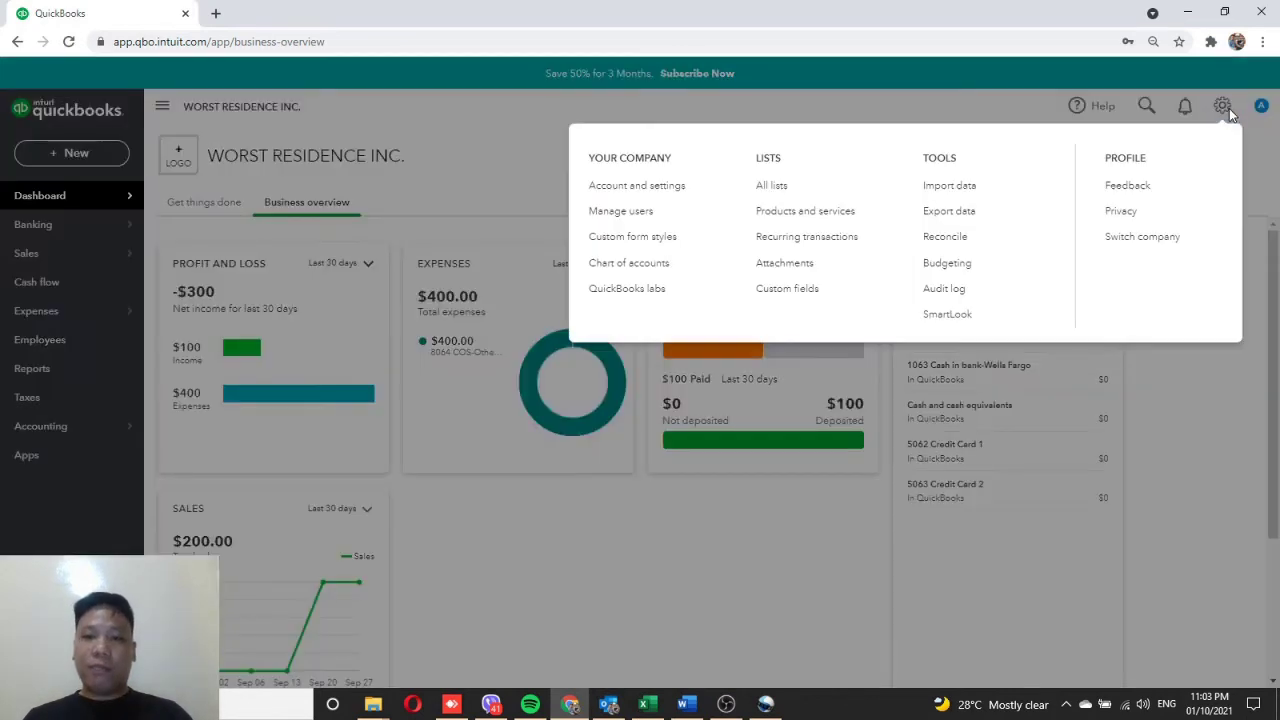
click(640, 187)
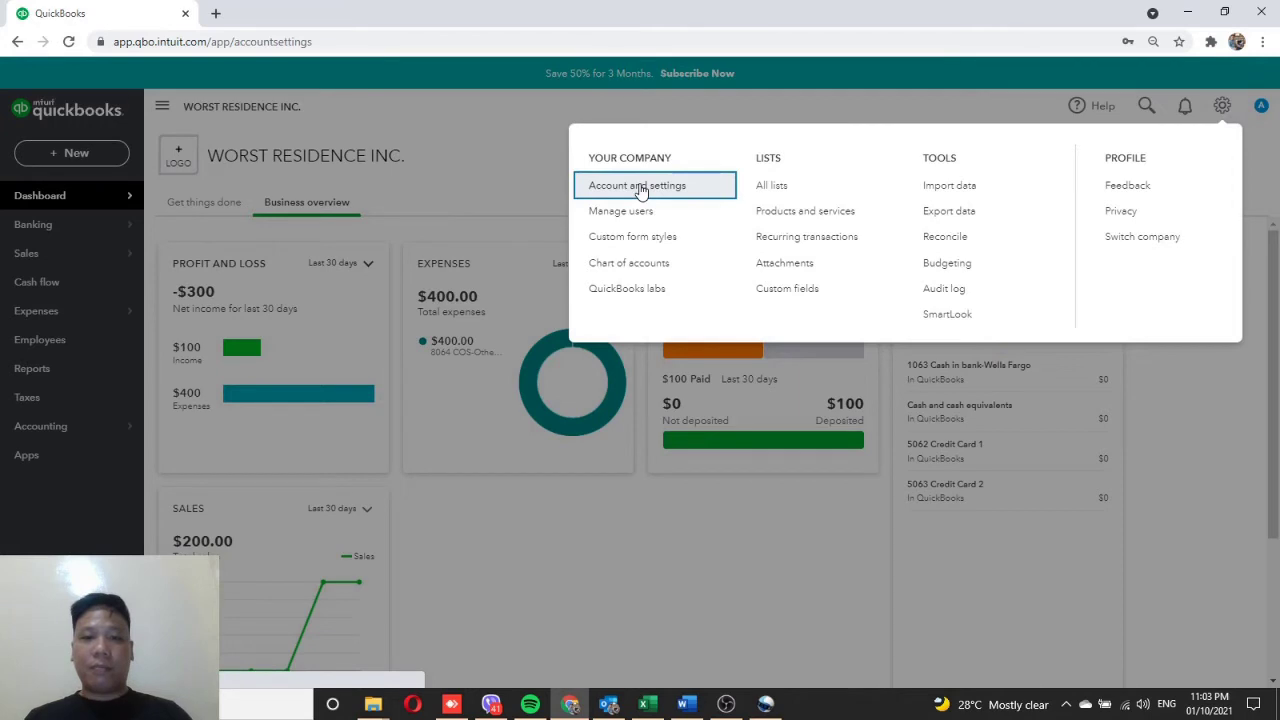
click(639, 188)
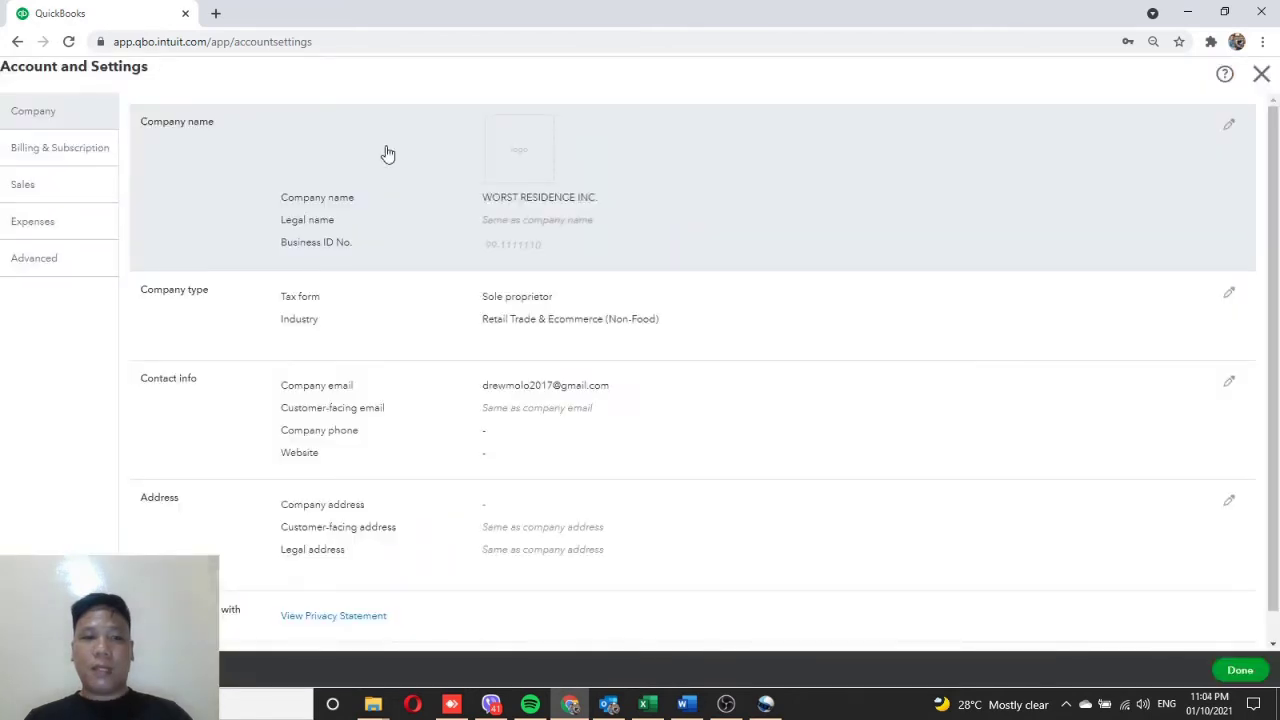
click(57, 228)
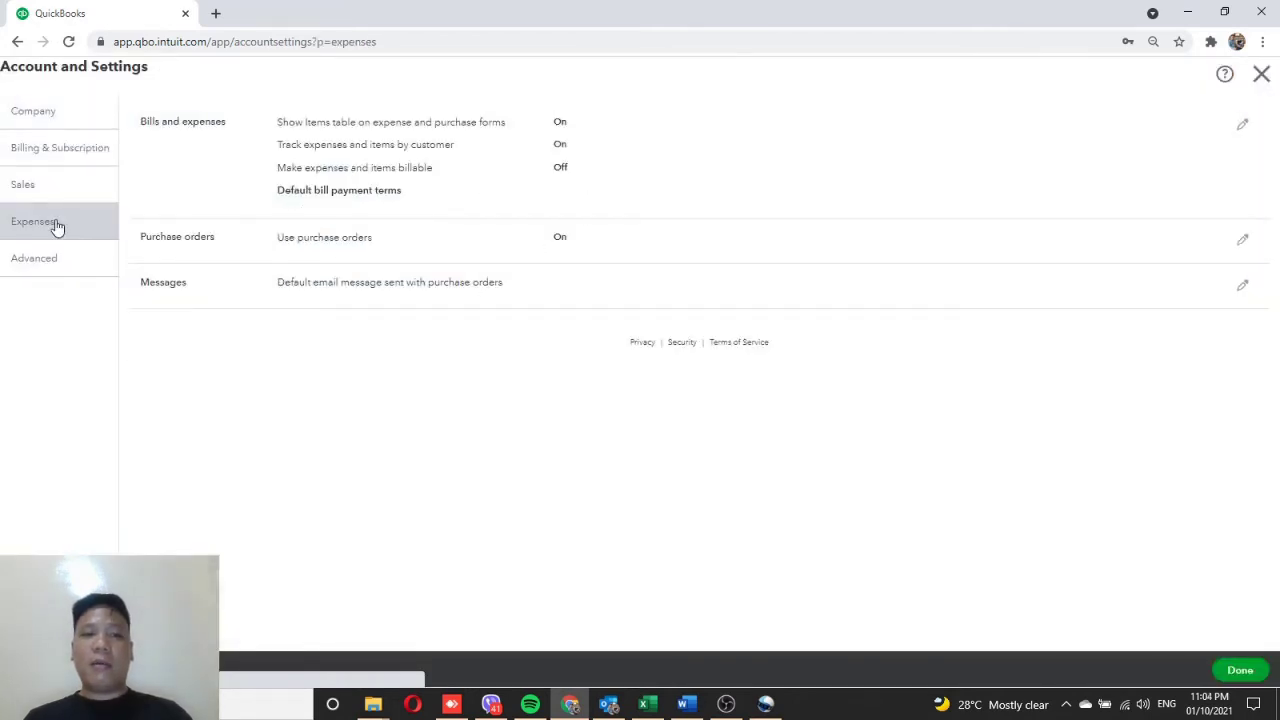
click(706, 188)
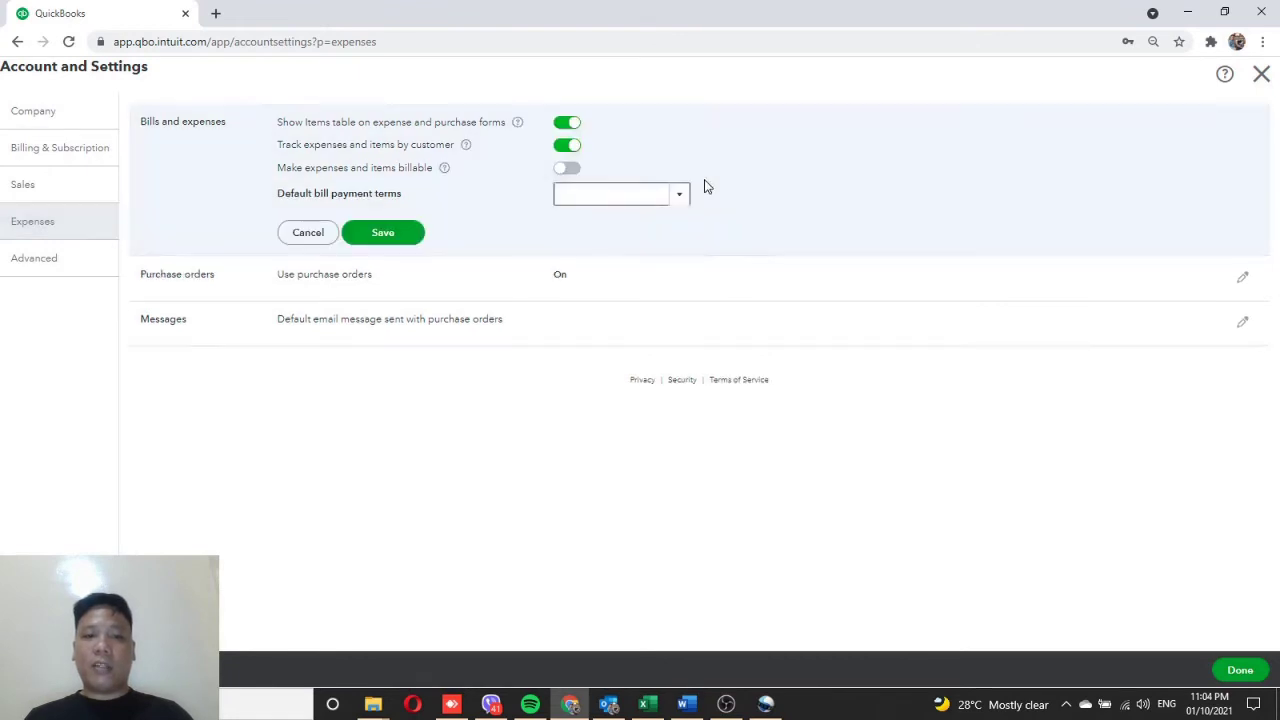
click(568, 170)
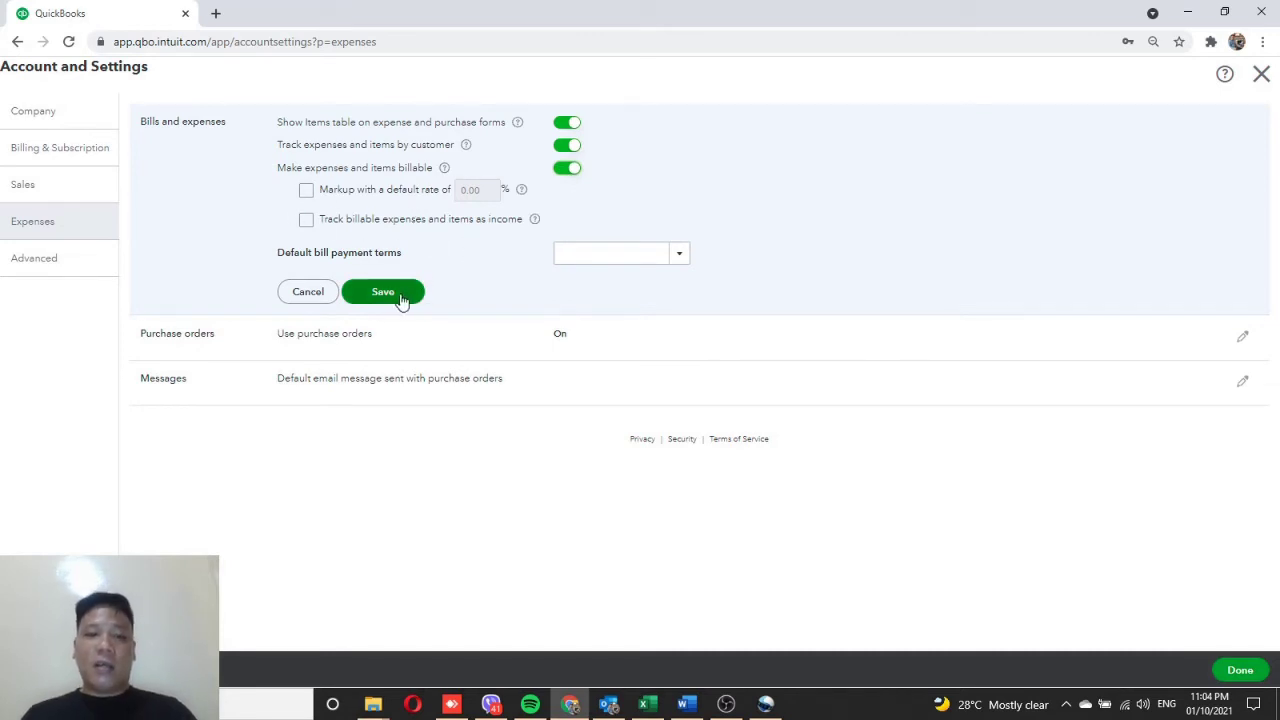
click(385, 292)
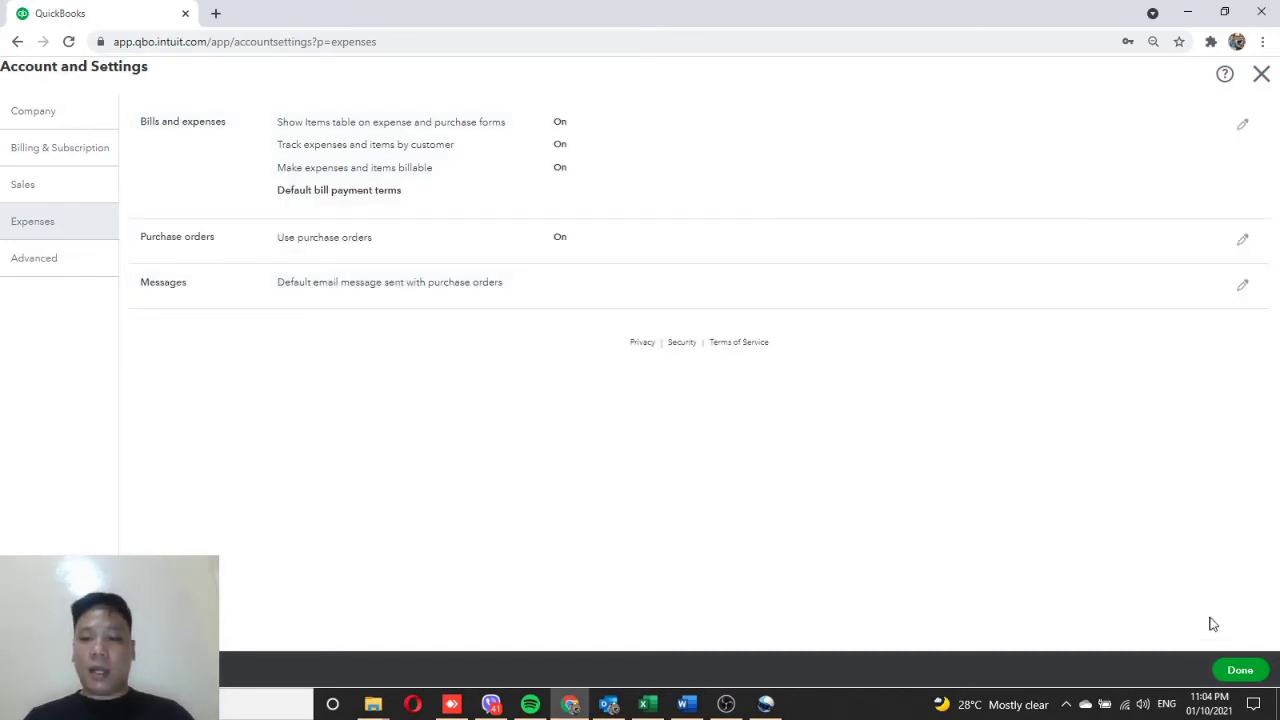
click(1238, 671)
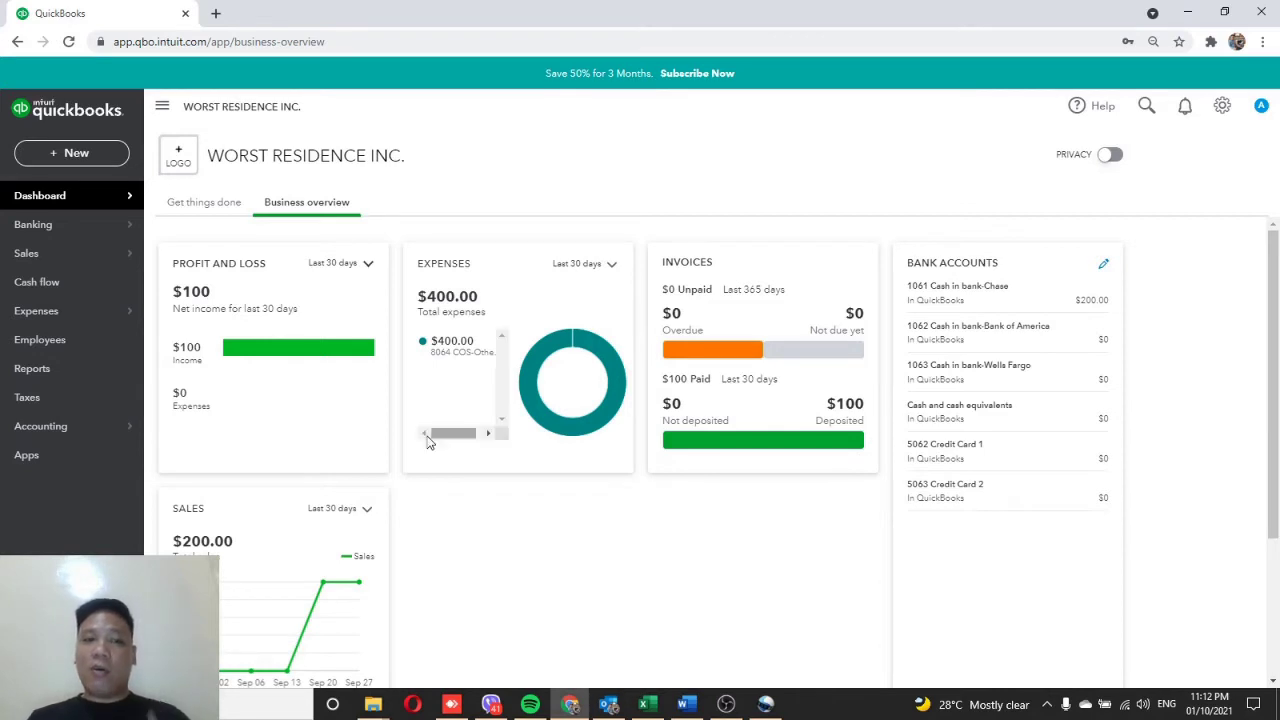
Start a new check to SAMPLE VENDOR and set the cheque number to 1234.
click(88, 156)
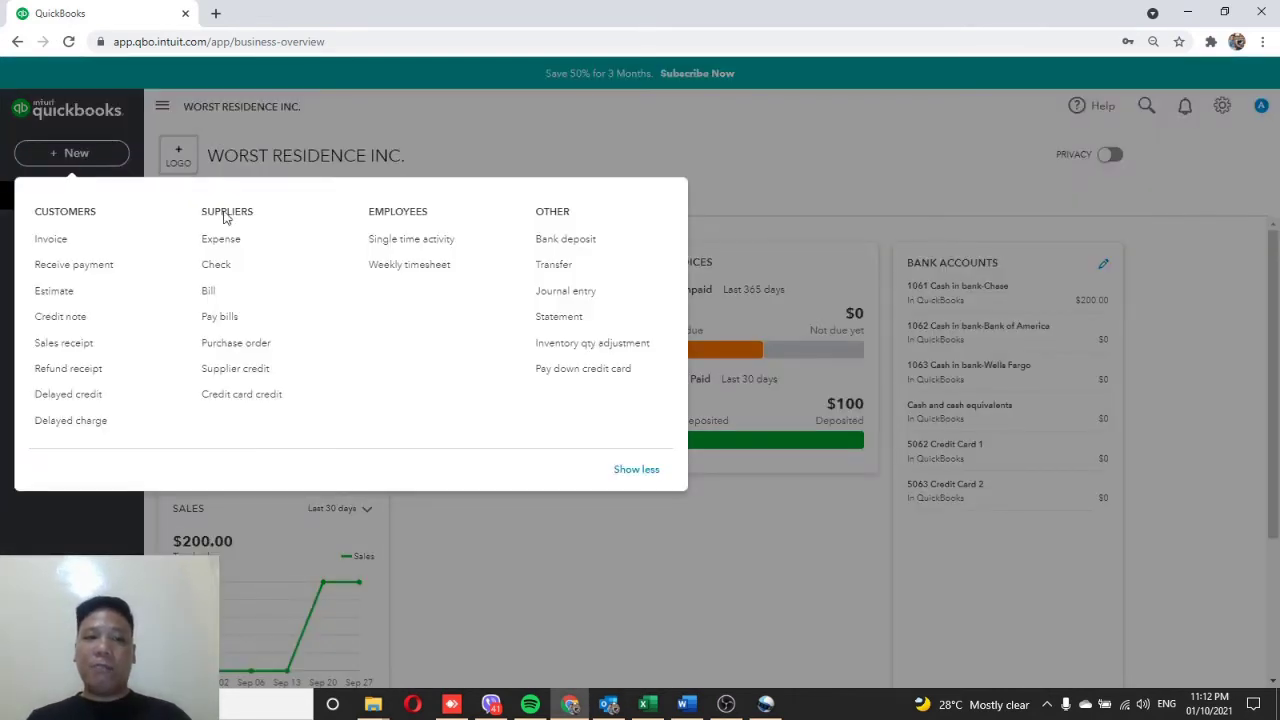
click(224, 275)
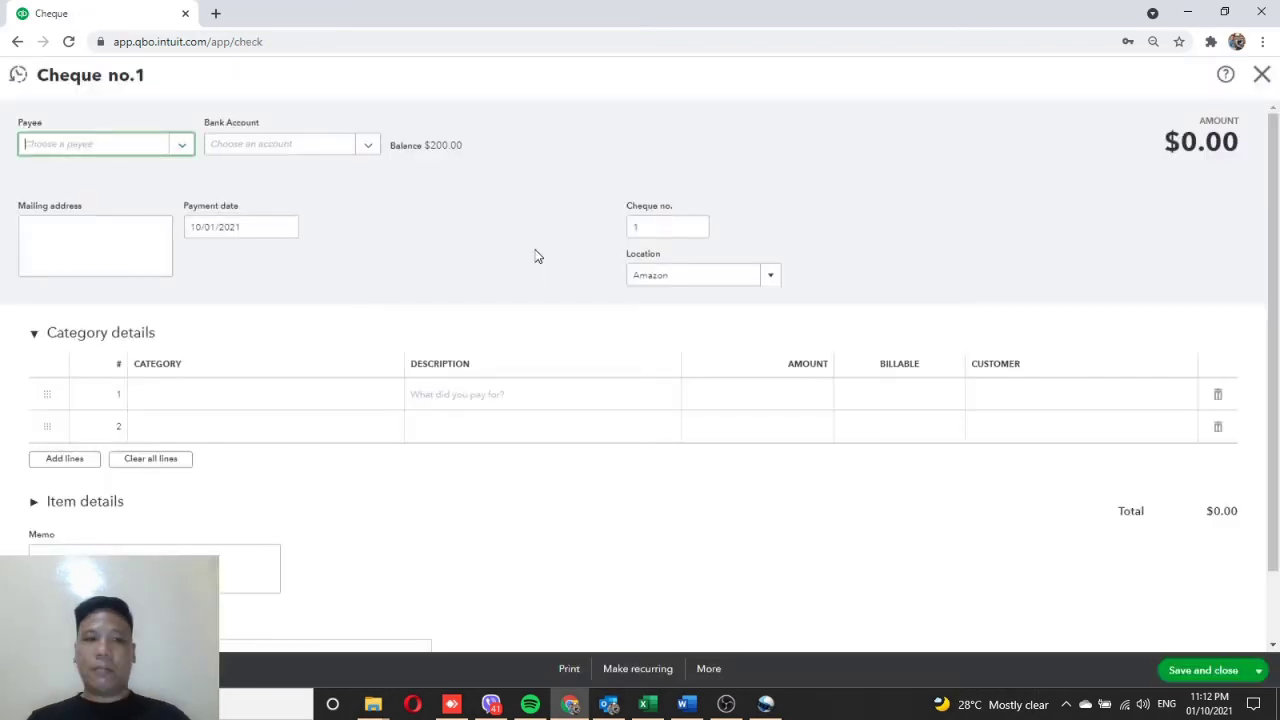
click(157, 211)
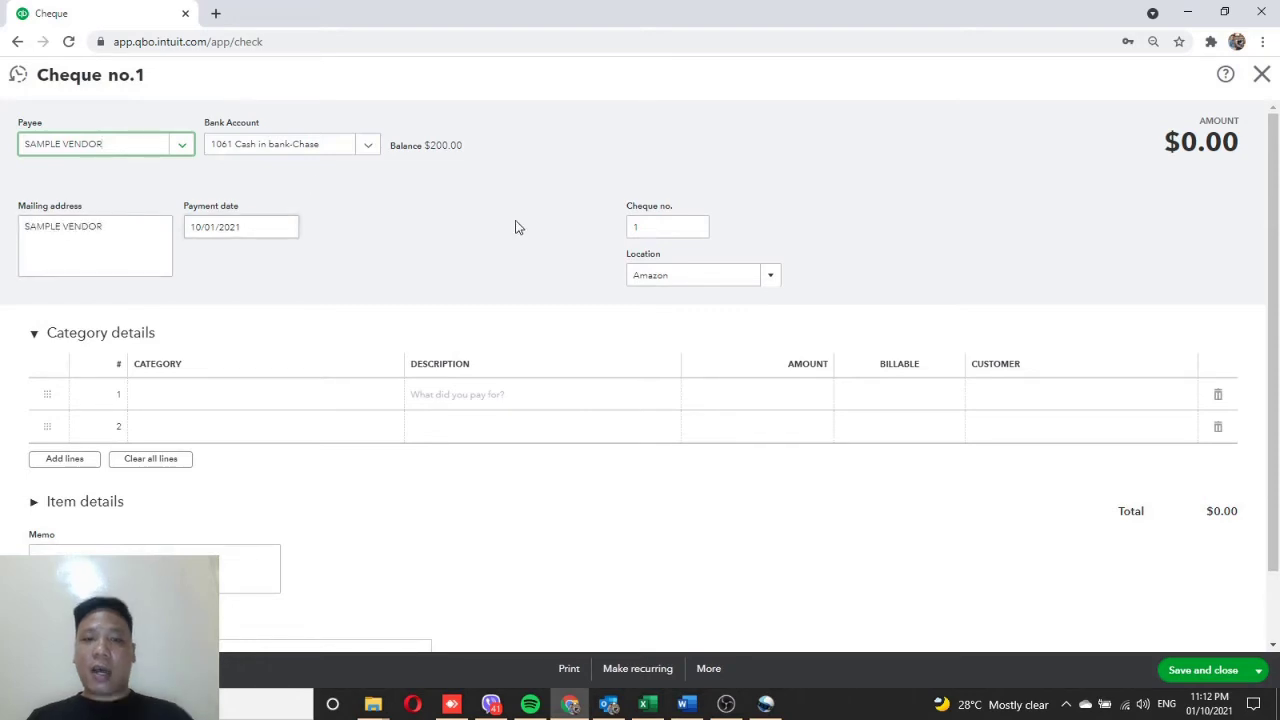
click(673, 225)
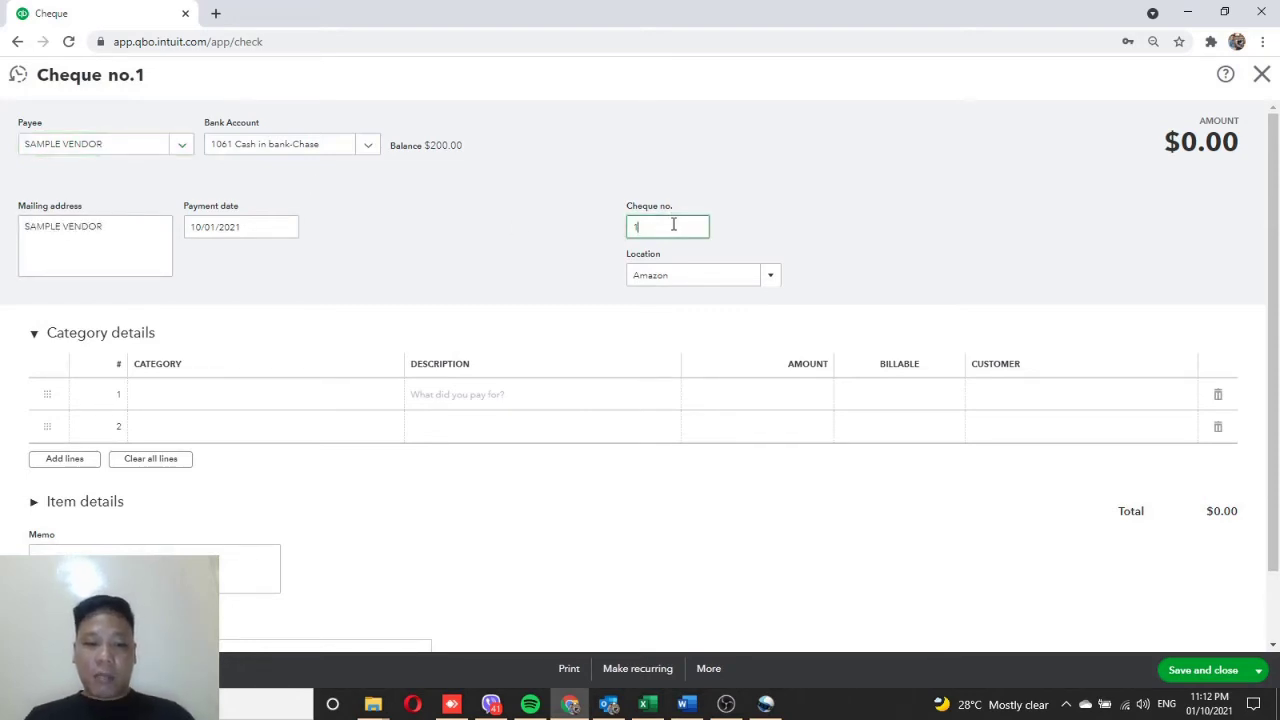
text(234)
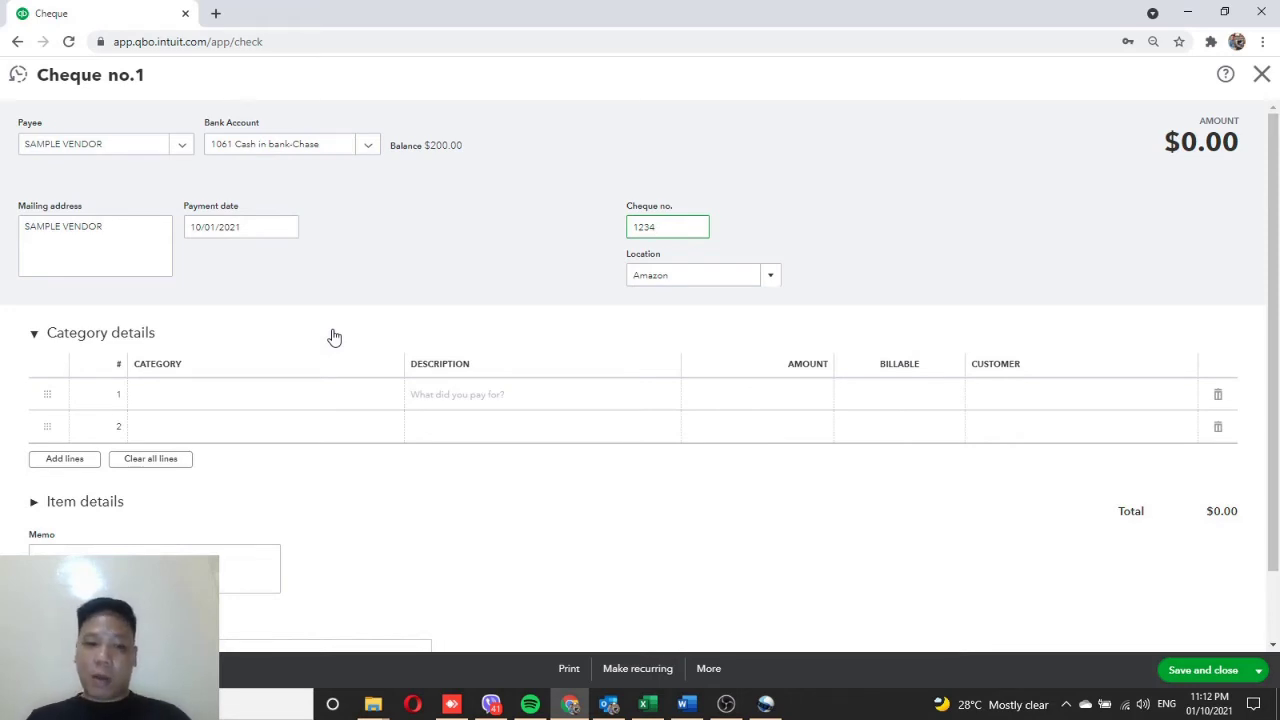
Fill the check's first category line with Repairs and Maintenance and the description "repair of damaged facilities".
click(295, 405)
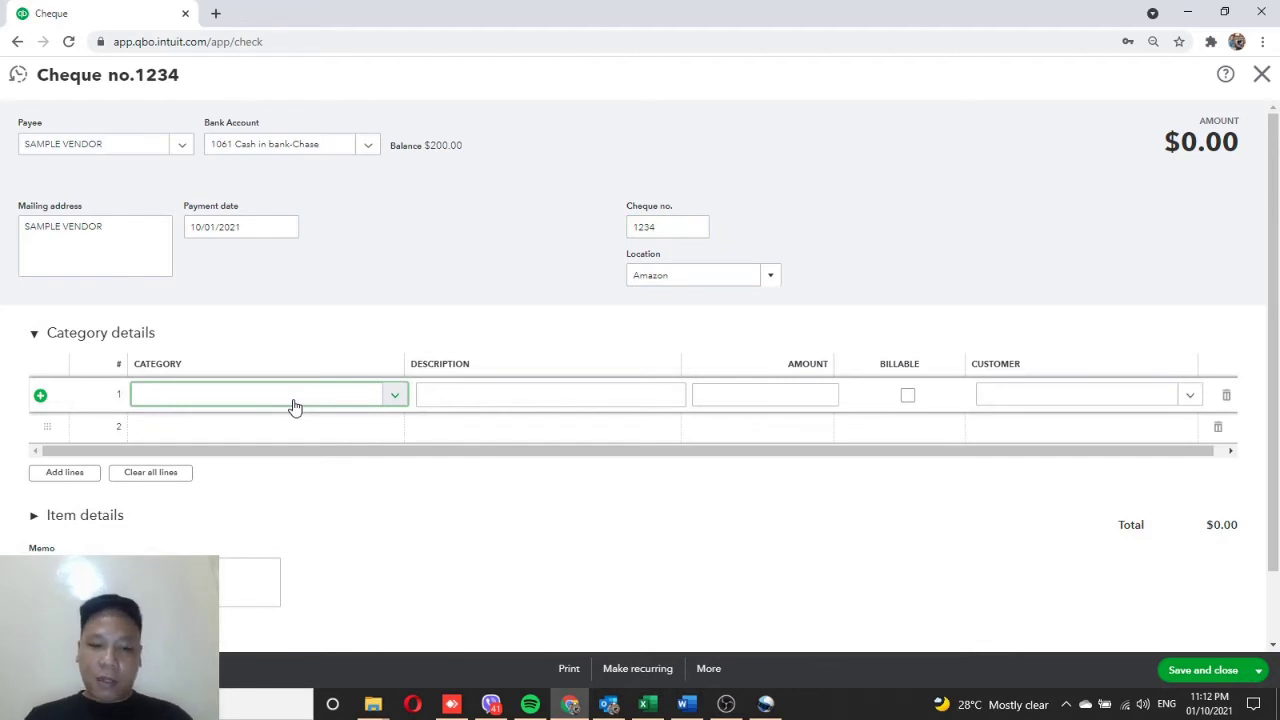
text(repair)
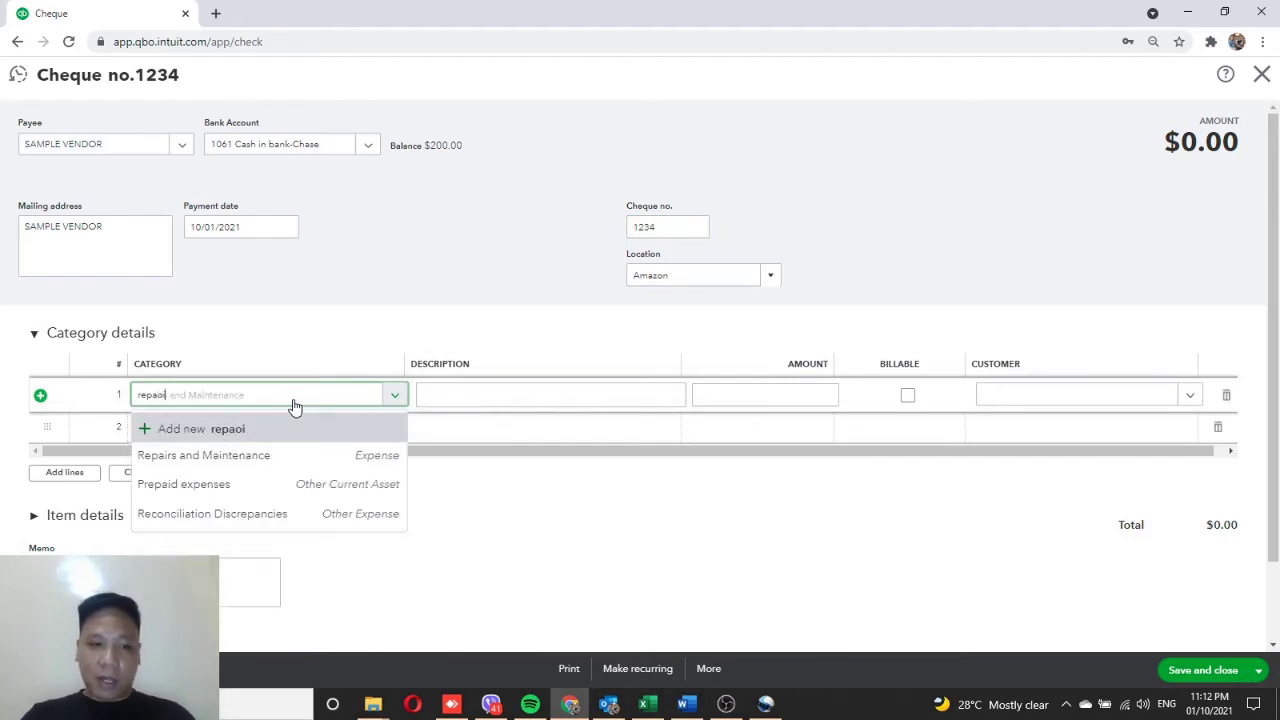
click(263, 457)
click(478, 400)
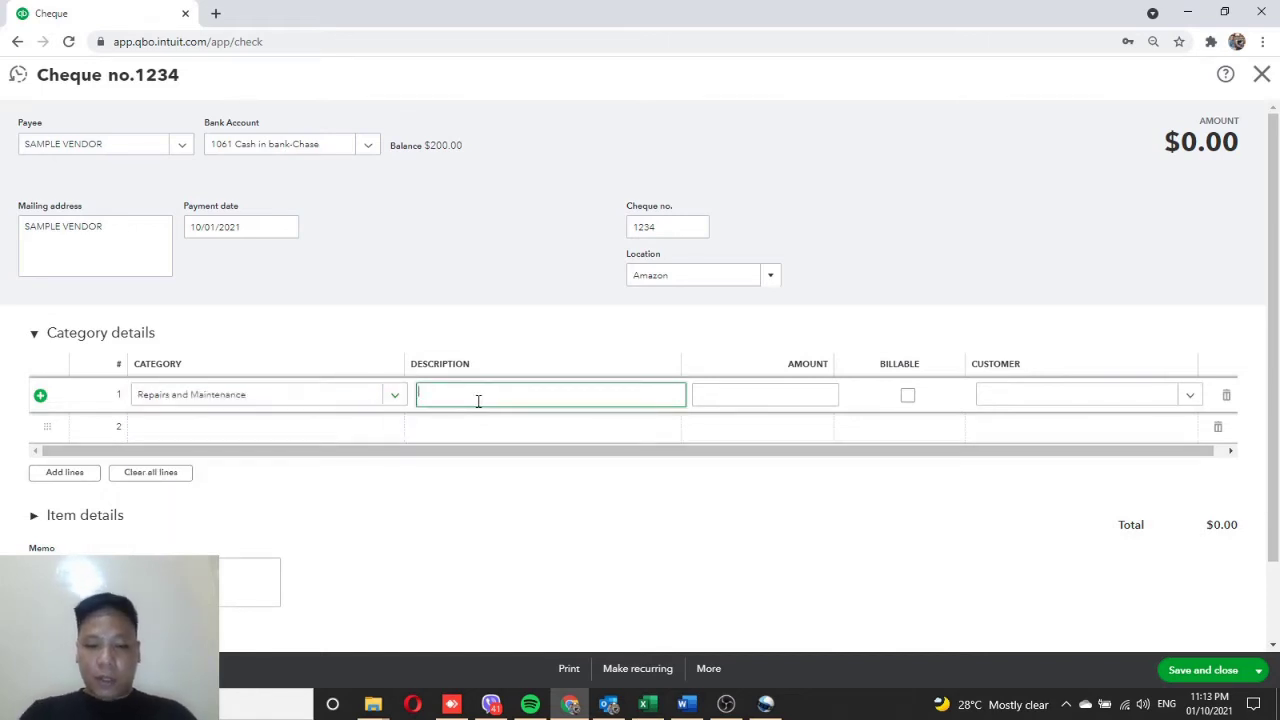
text(repair of )
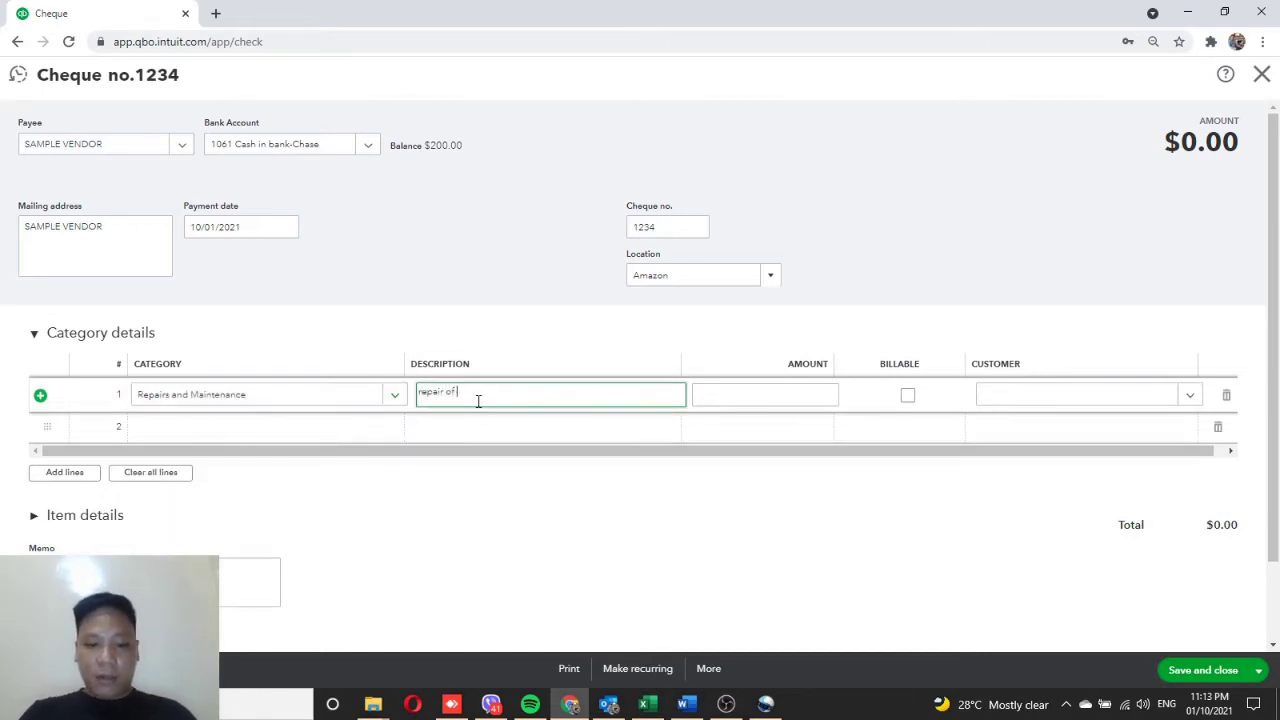
text(damaged )
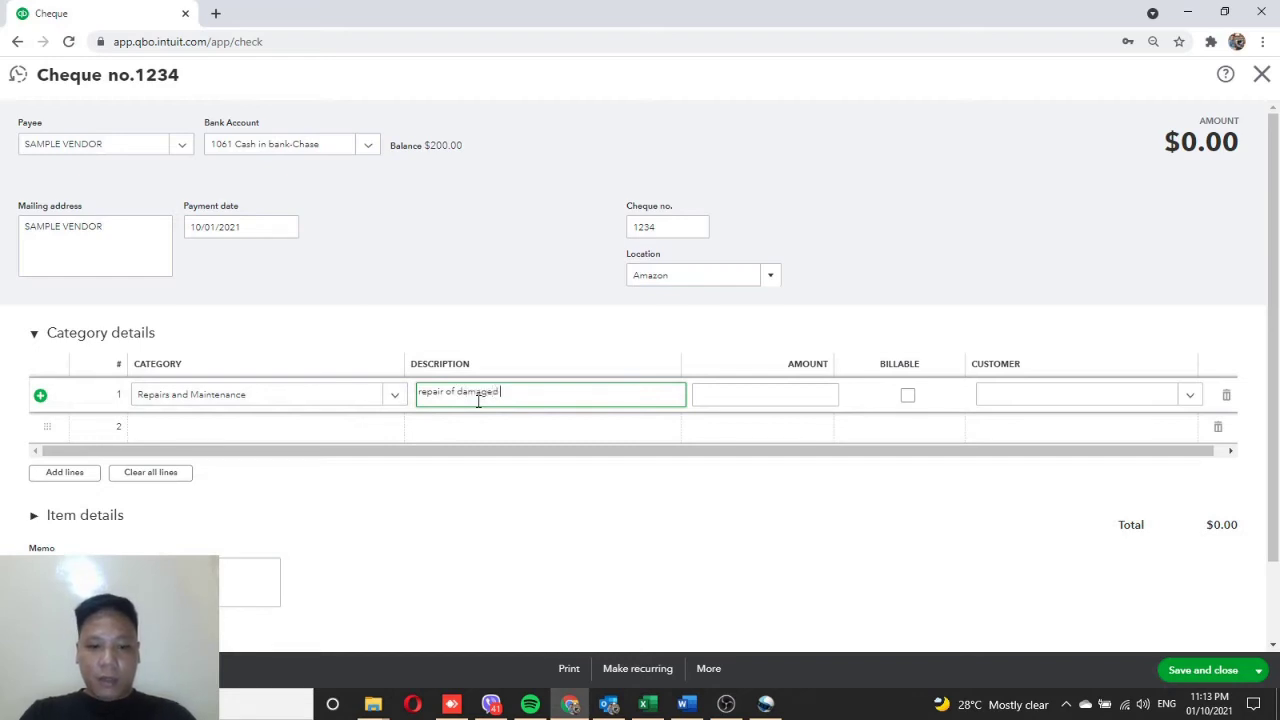
text(facilities)
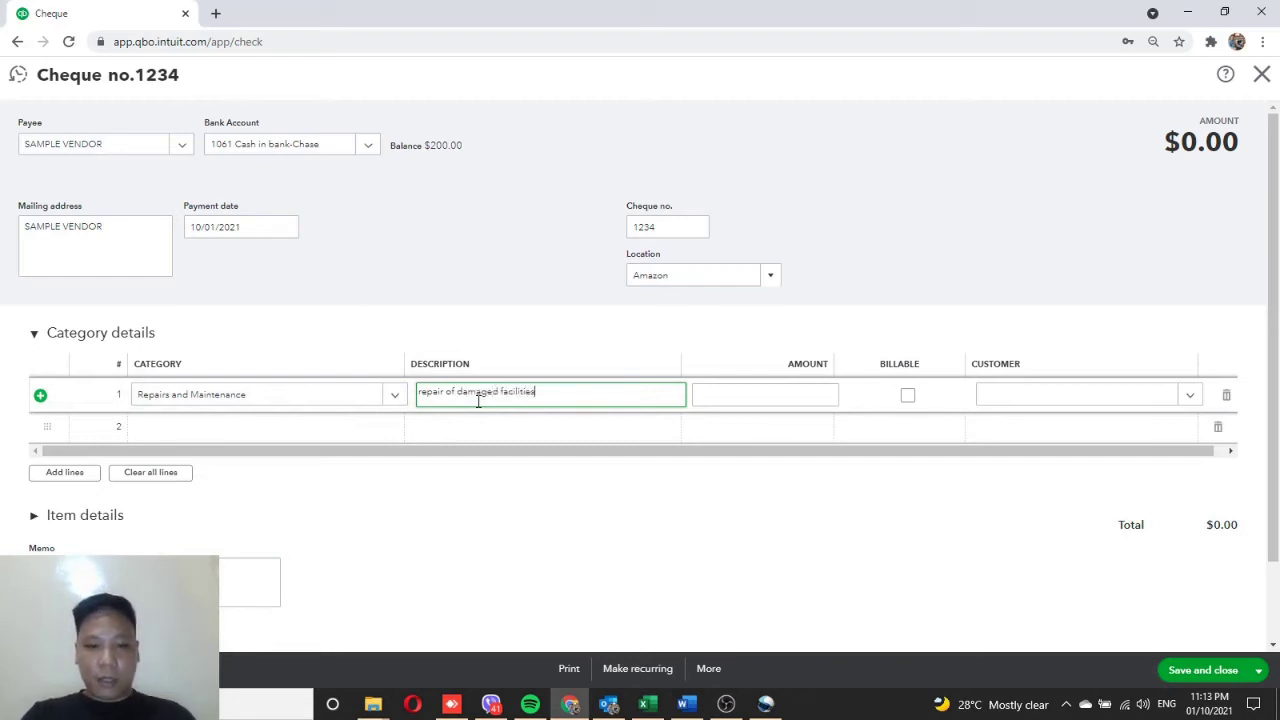
Set the amount of the Repairs and Maintenance line to 50.
click(724, 395)
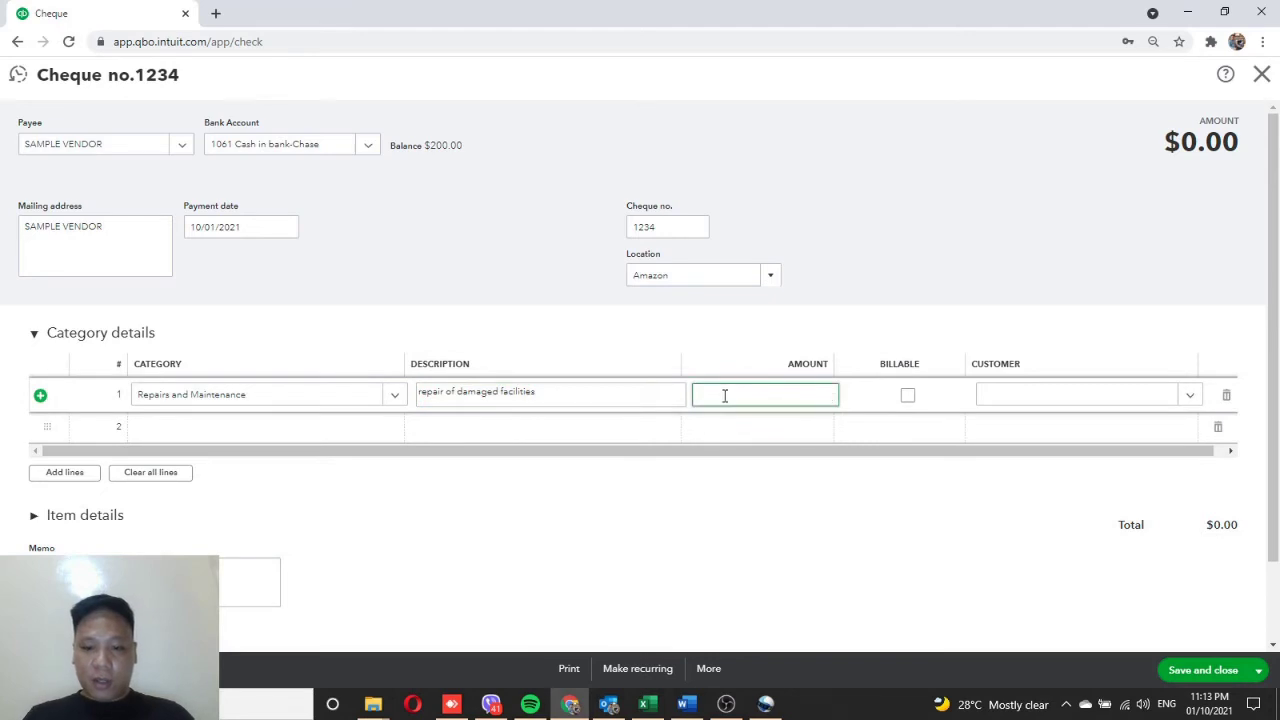
text(10)
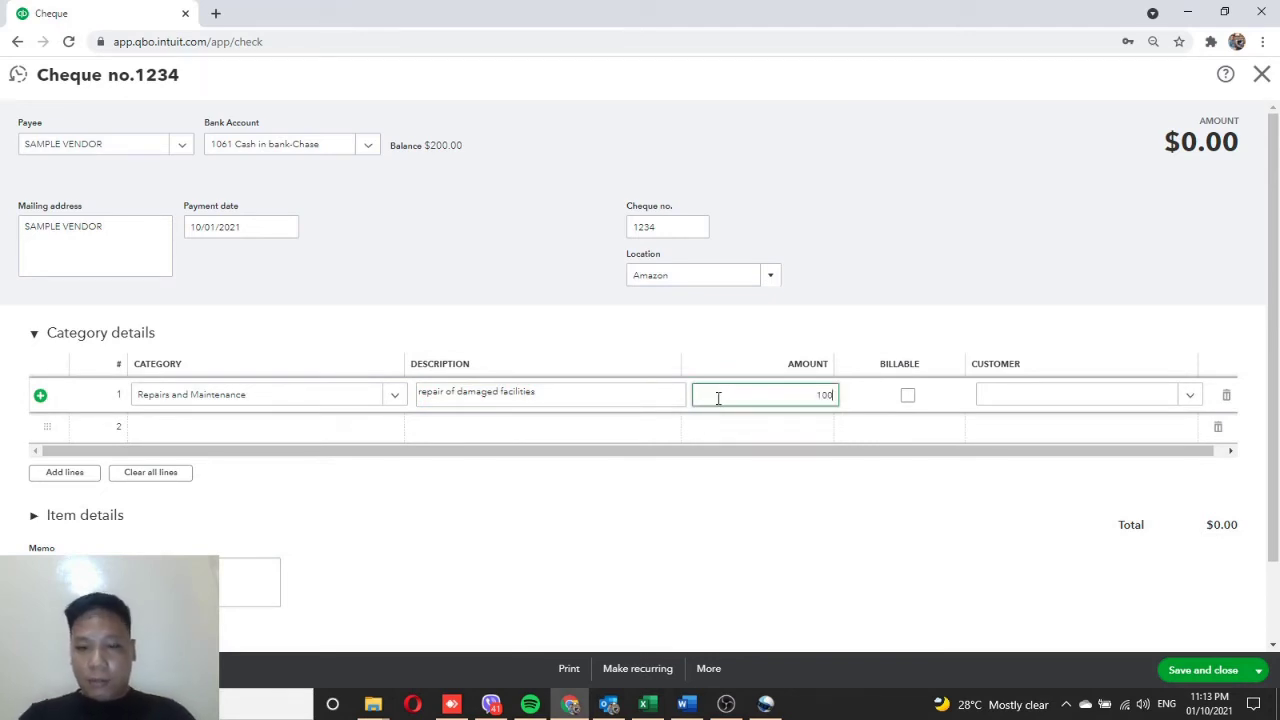
key(BackSpace)
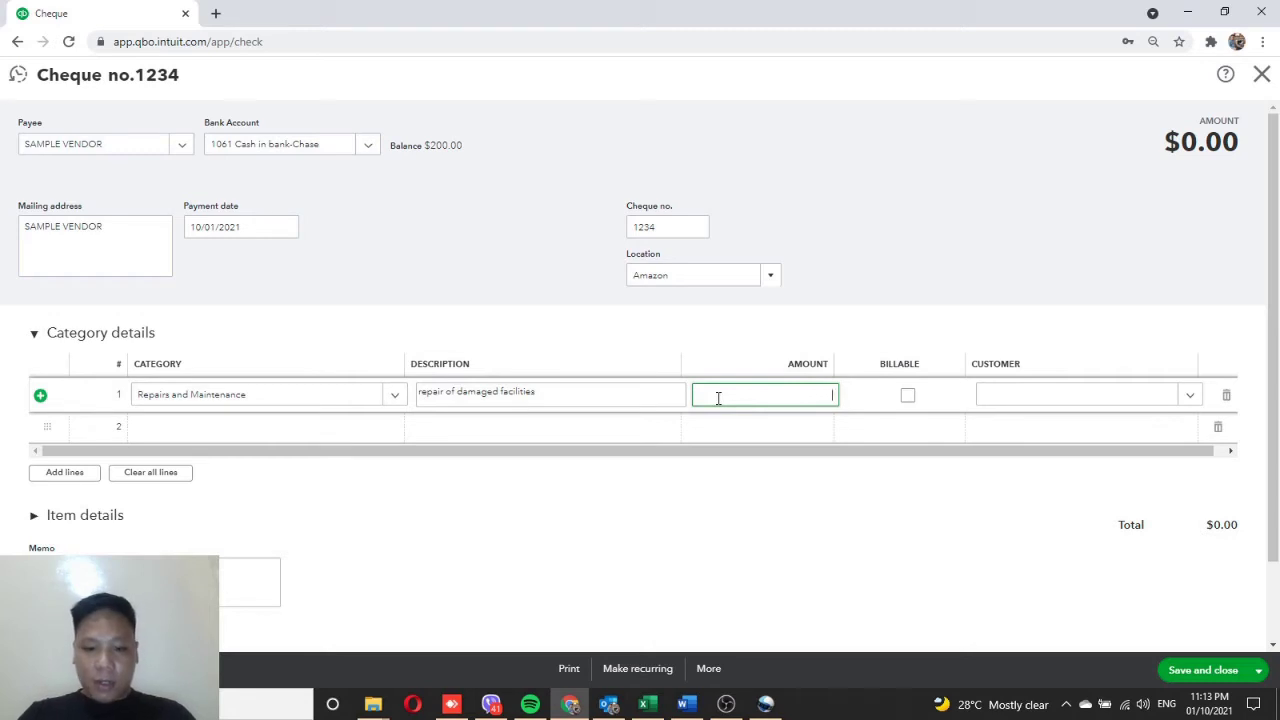
text(50)
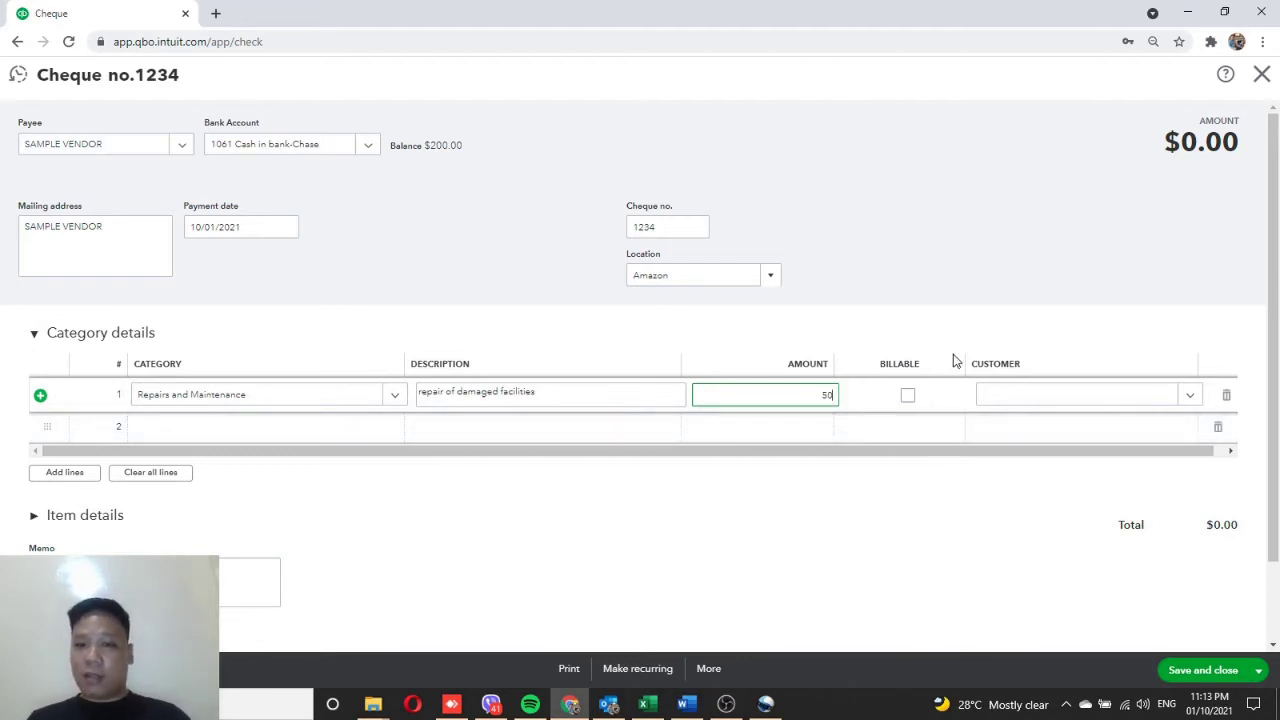
Mark the repair line as billable to TENANT 1, then save and close the check.
click(908, 396)
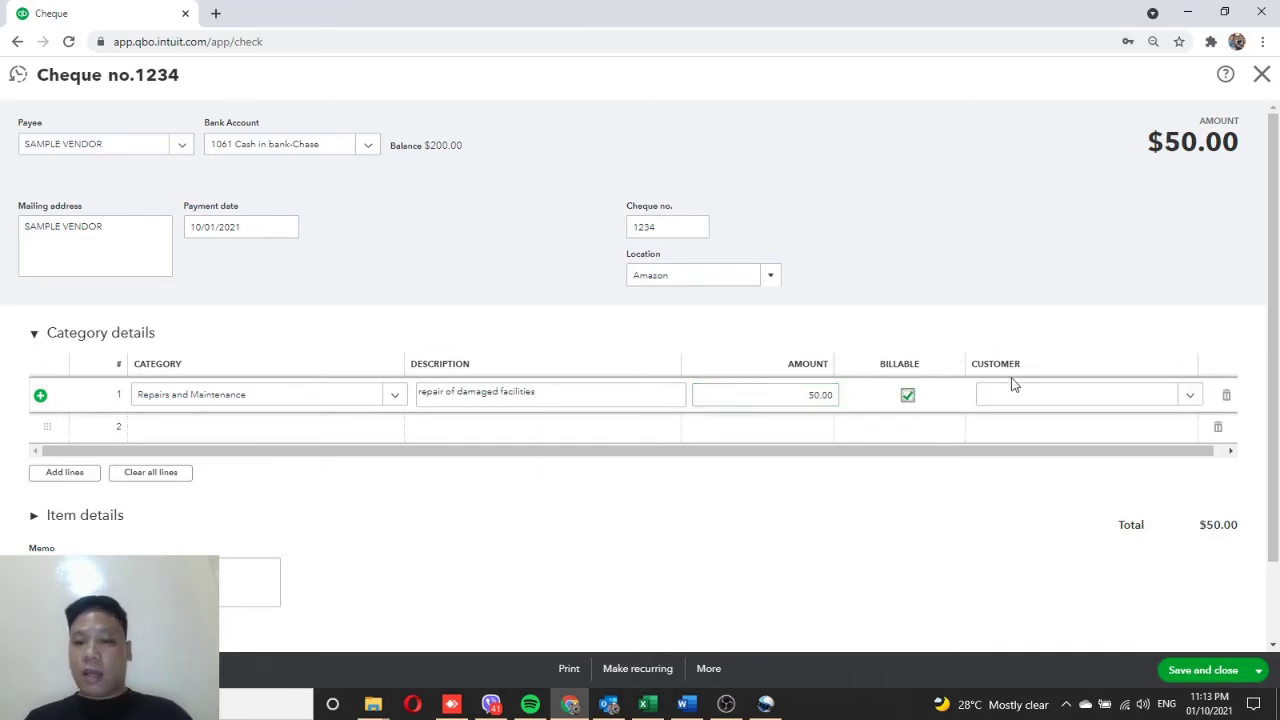
click(1191, 399)
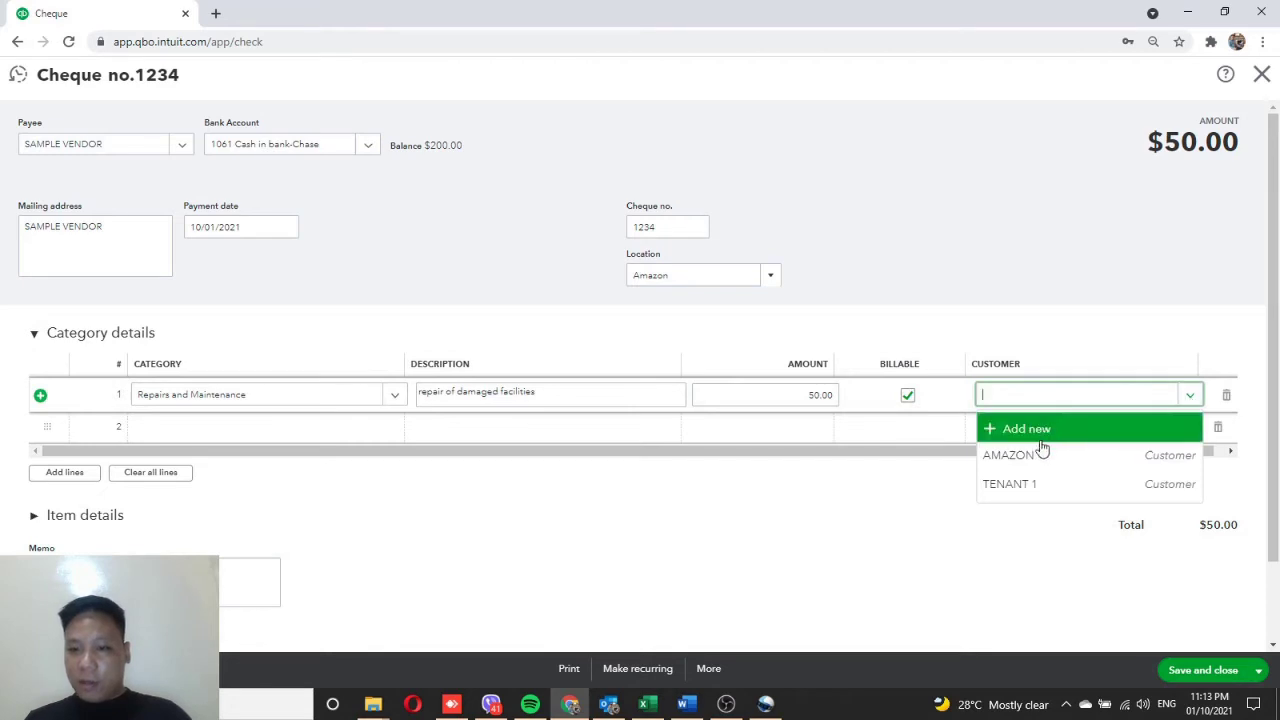
click(1040, 492)
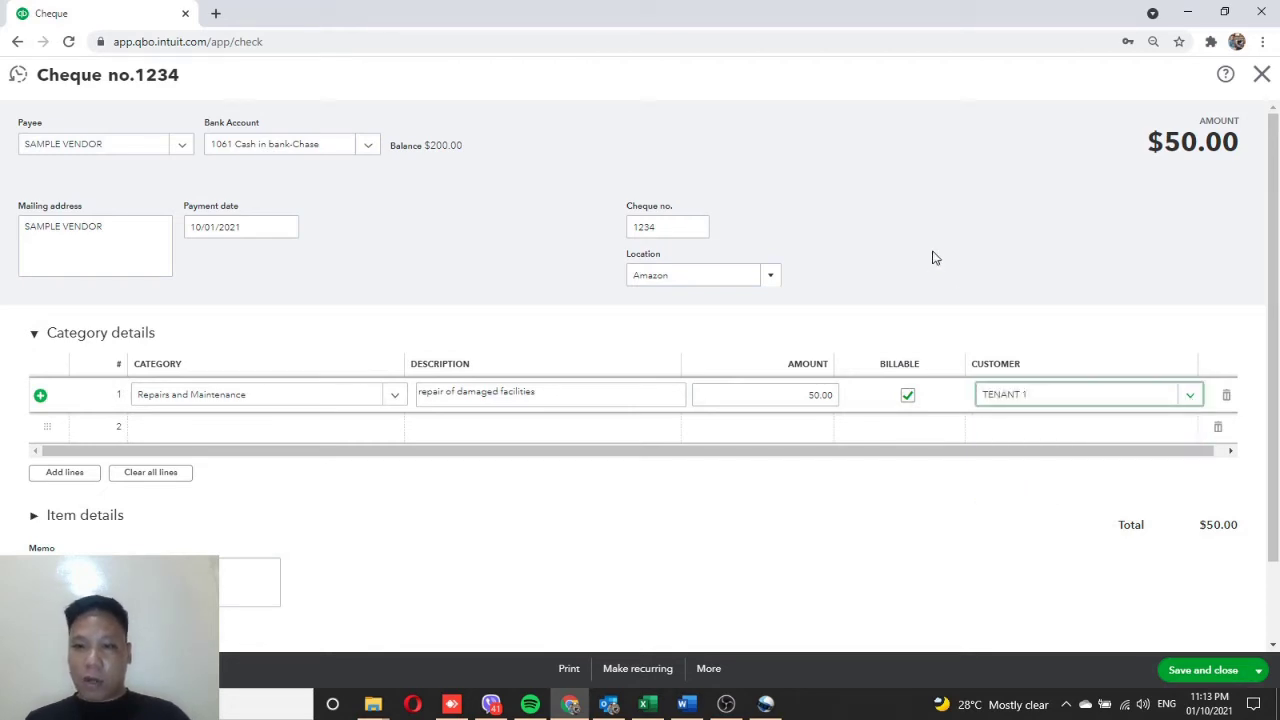
click(1222, 670)
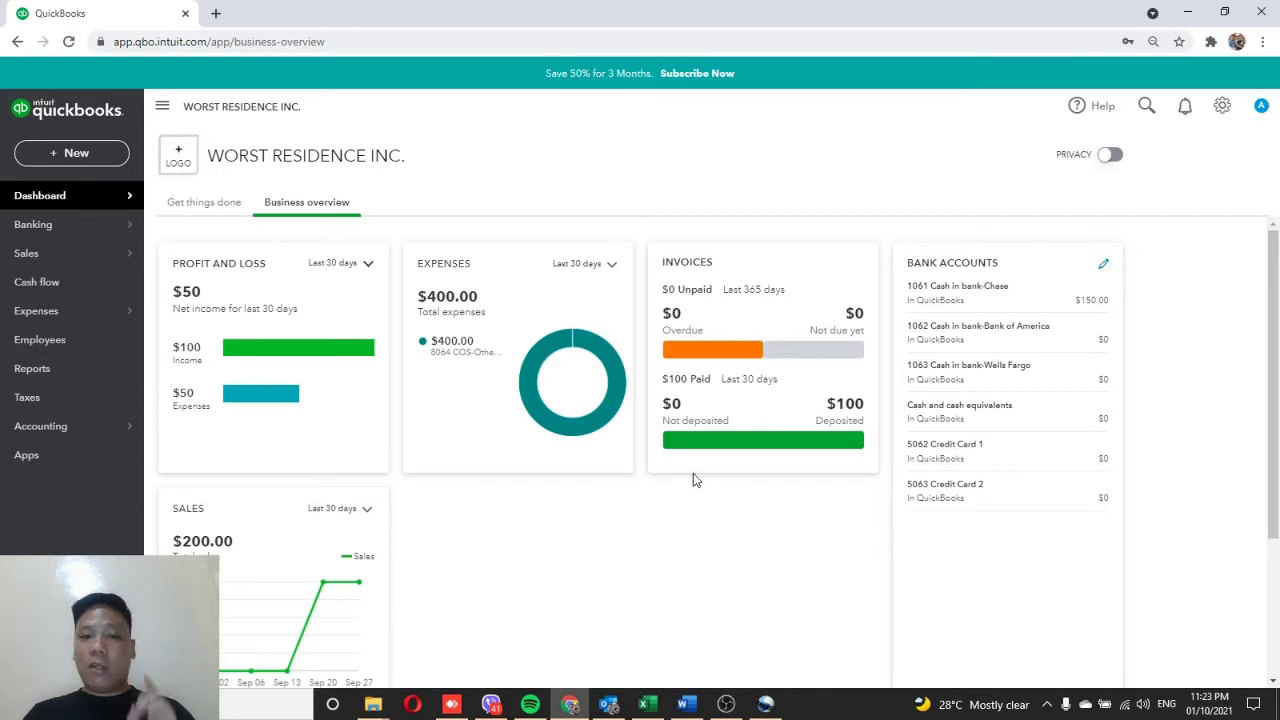
Create an invoice for TENANT 1 and add the billable expense for repair of damaged facilities to it.
click(97, 160)
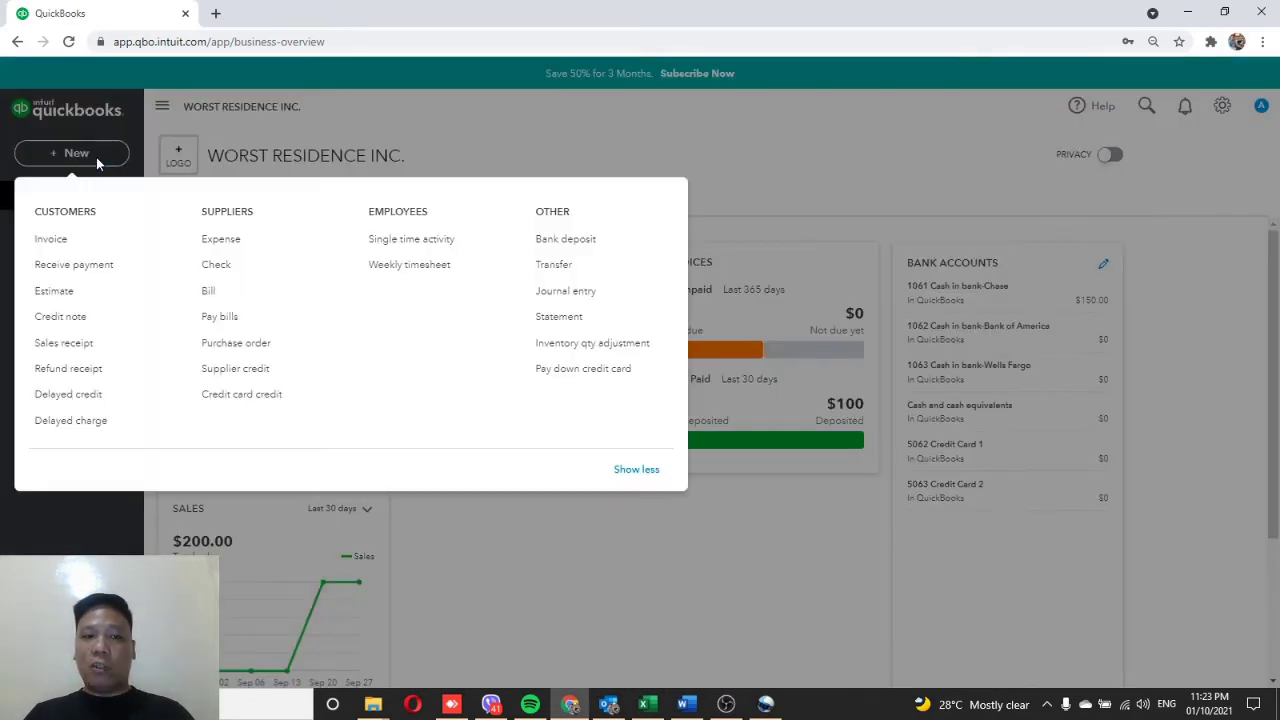
click(63, 242)
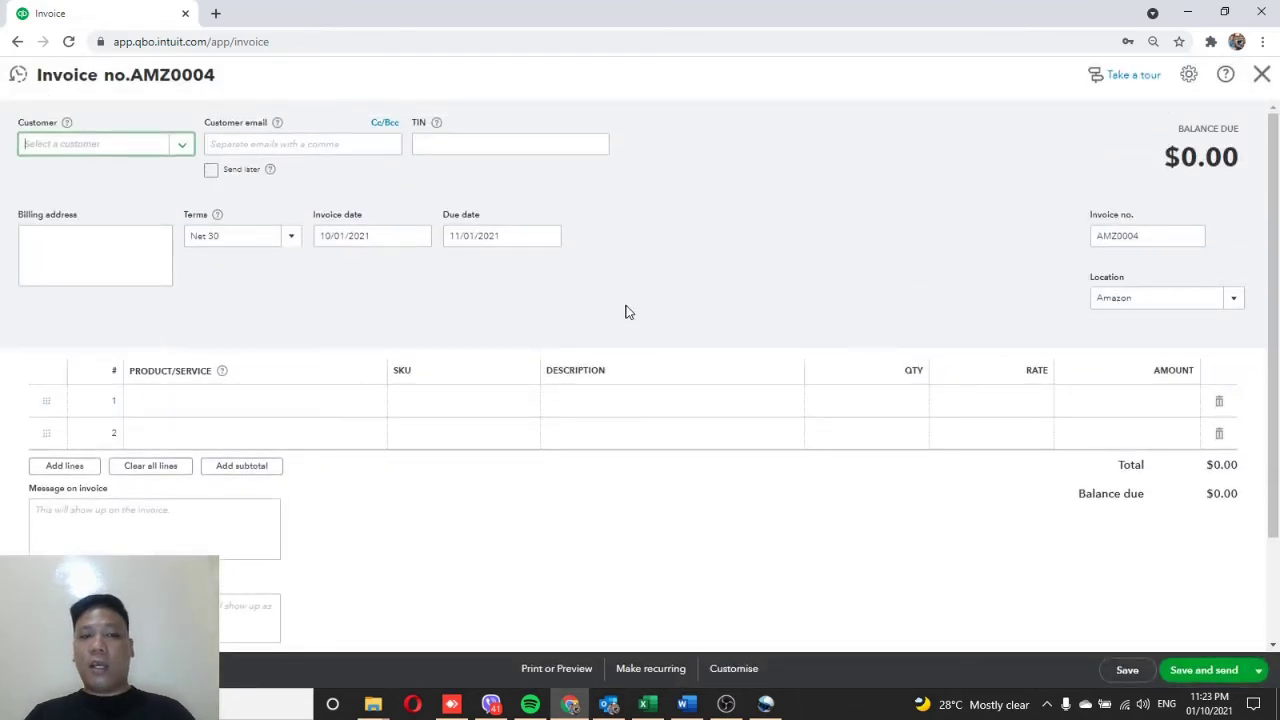
click(184, 147)
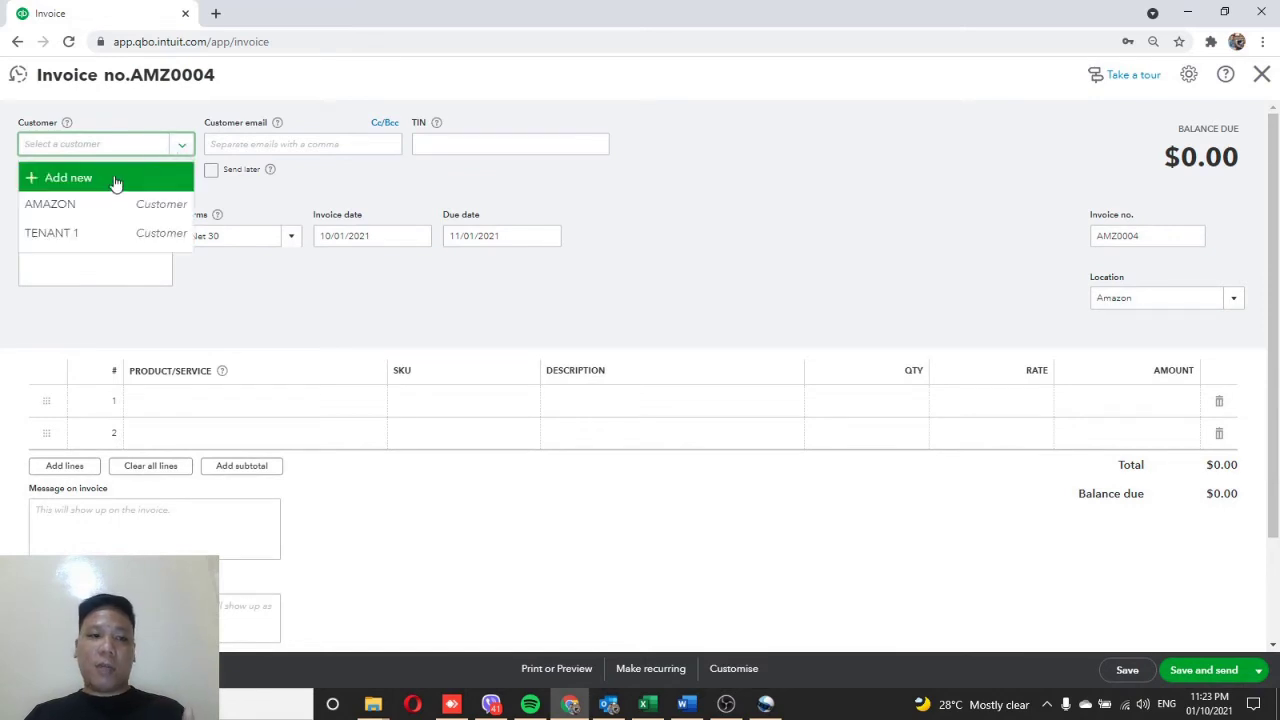
click(89, 233)
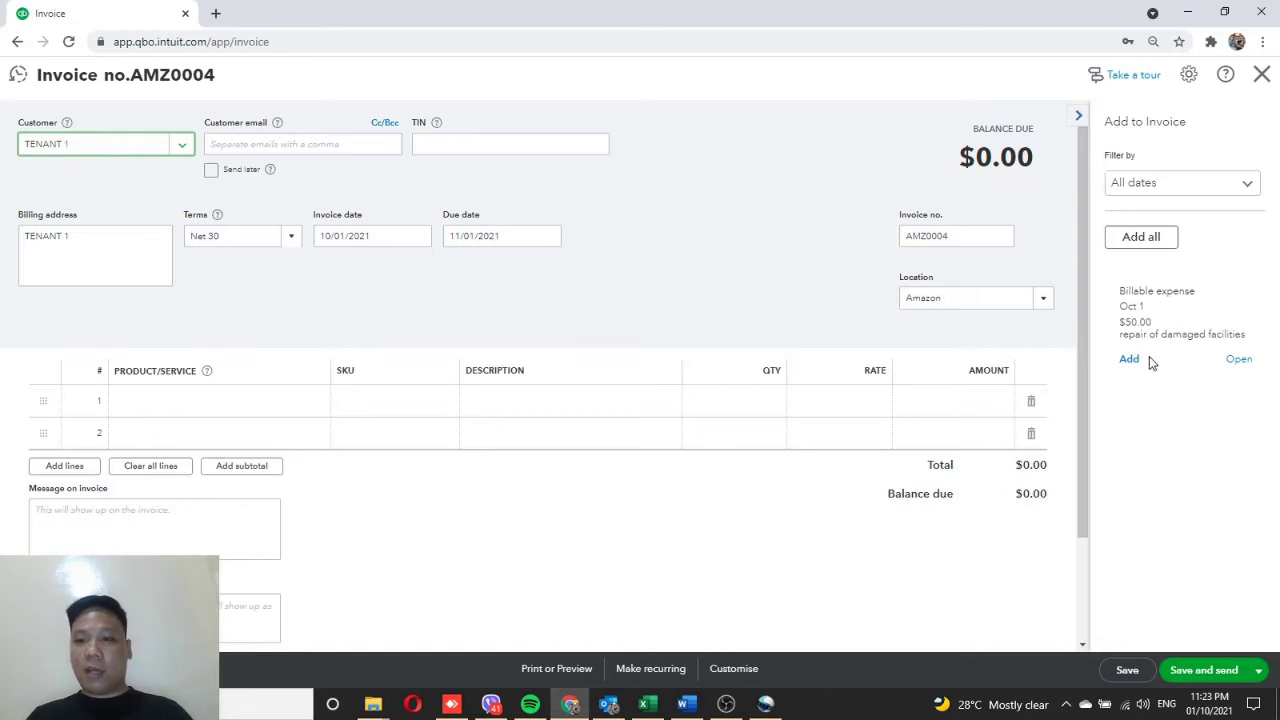
click(1130, 362)
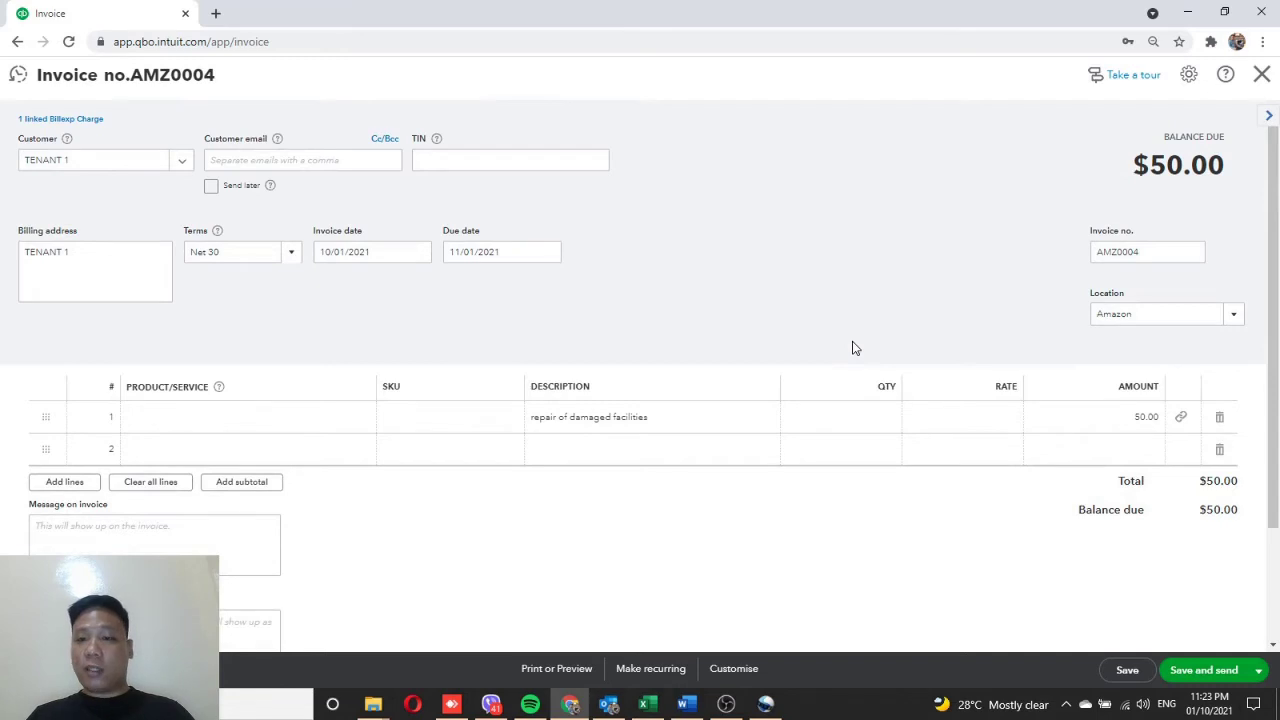
Add a SECURITY DEPOSIT item on the invoice's second line with the description "deduction of repairs cost against security deposit".
click(305, 458)
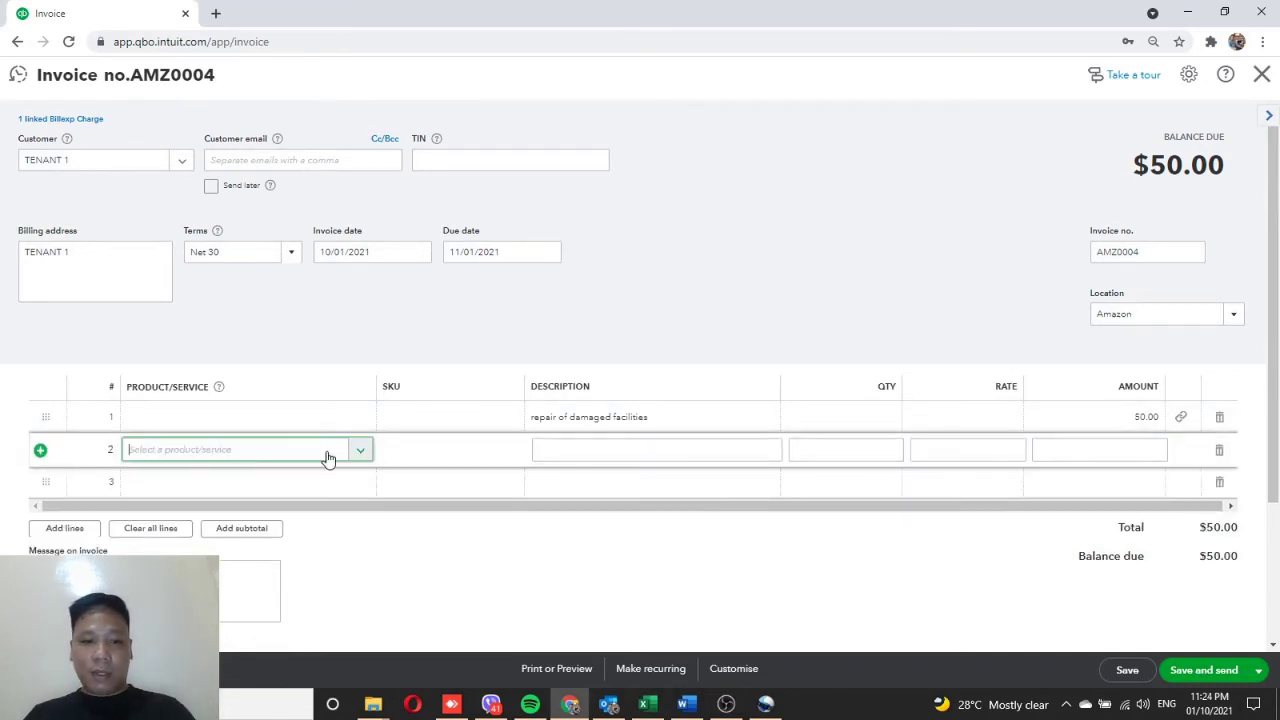
text(secur)
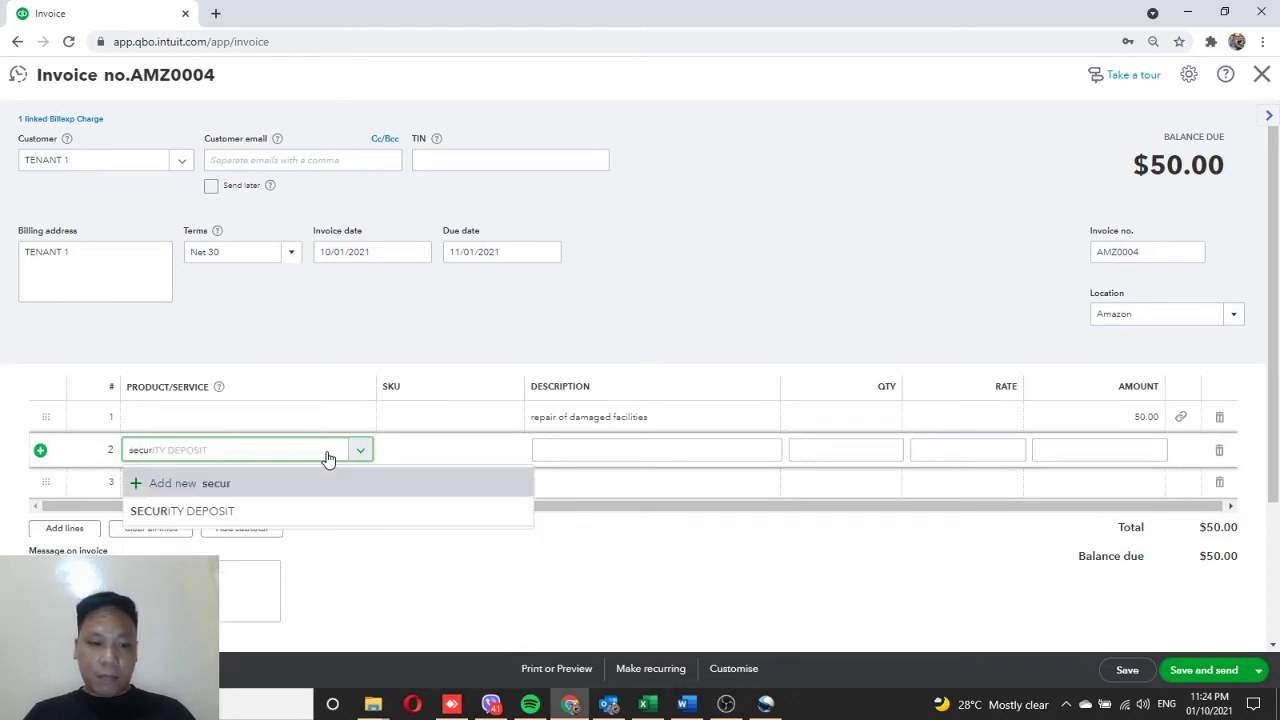
click(248, 514)
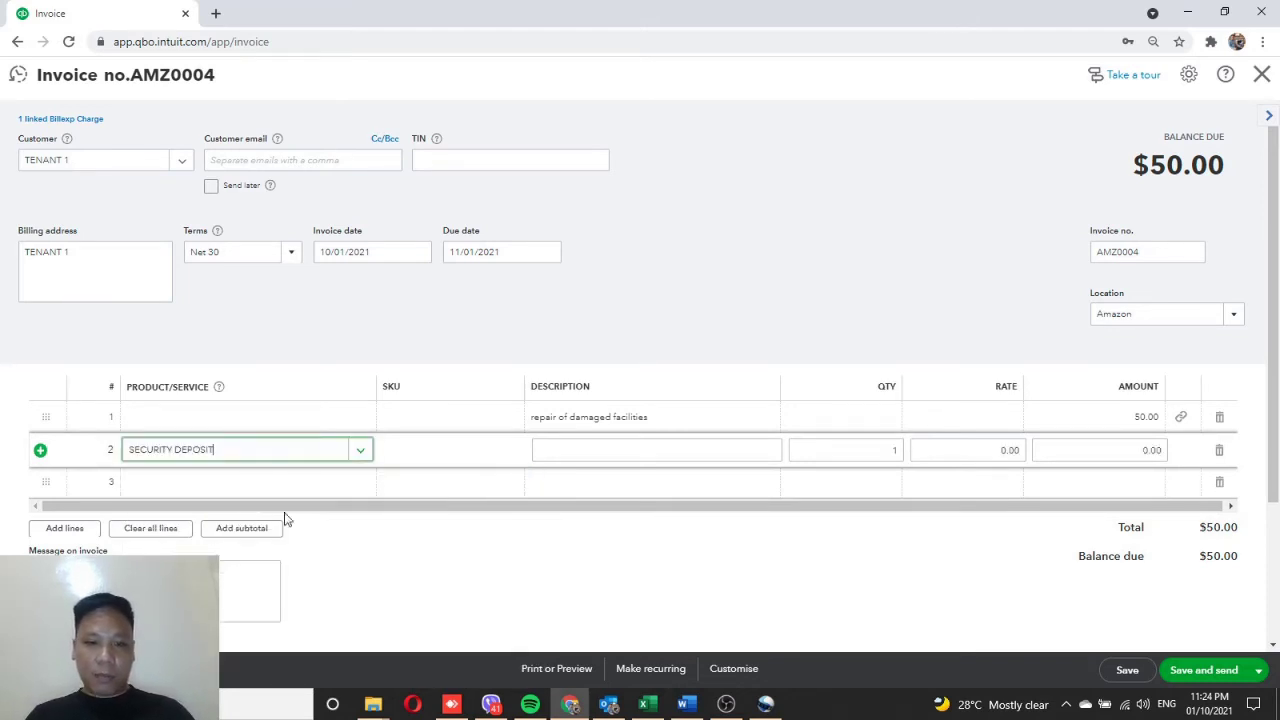
click(558, 449)
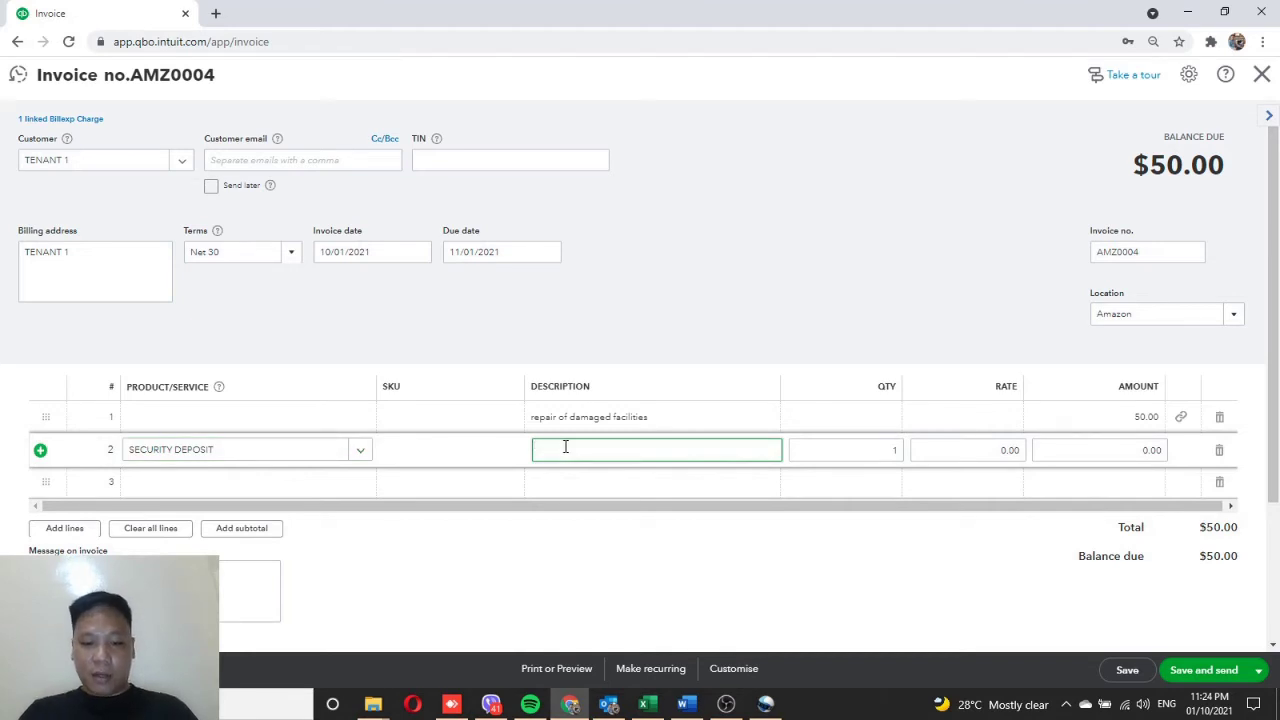
text(deduction of)
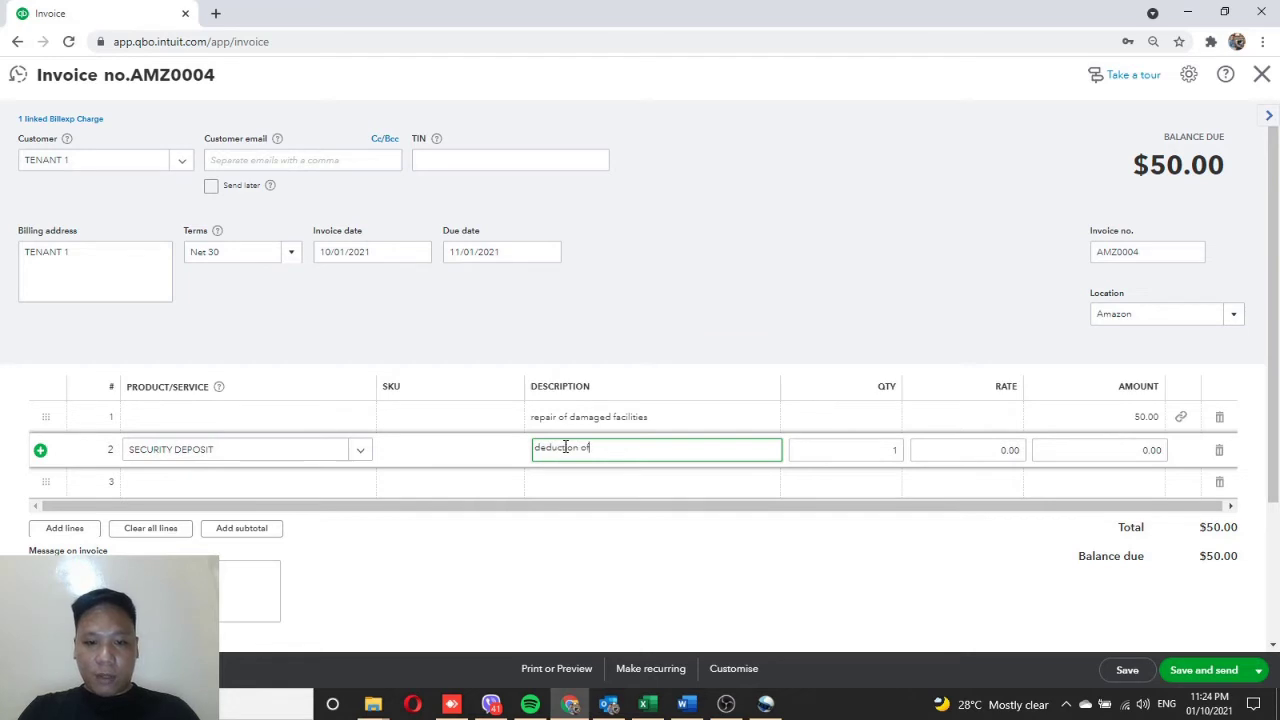
text( repairs)
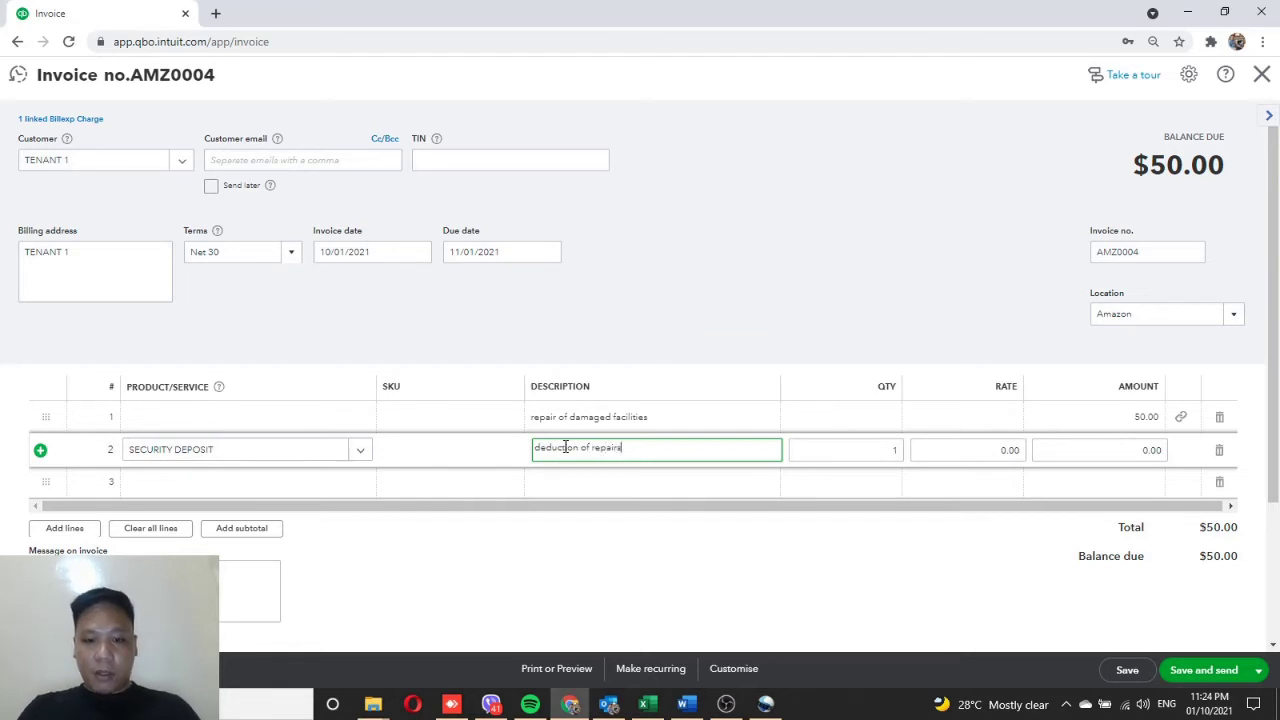
text( cost against)
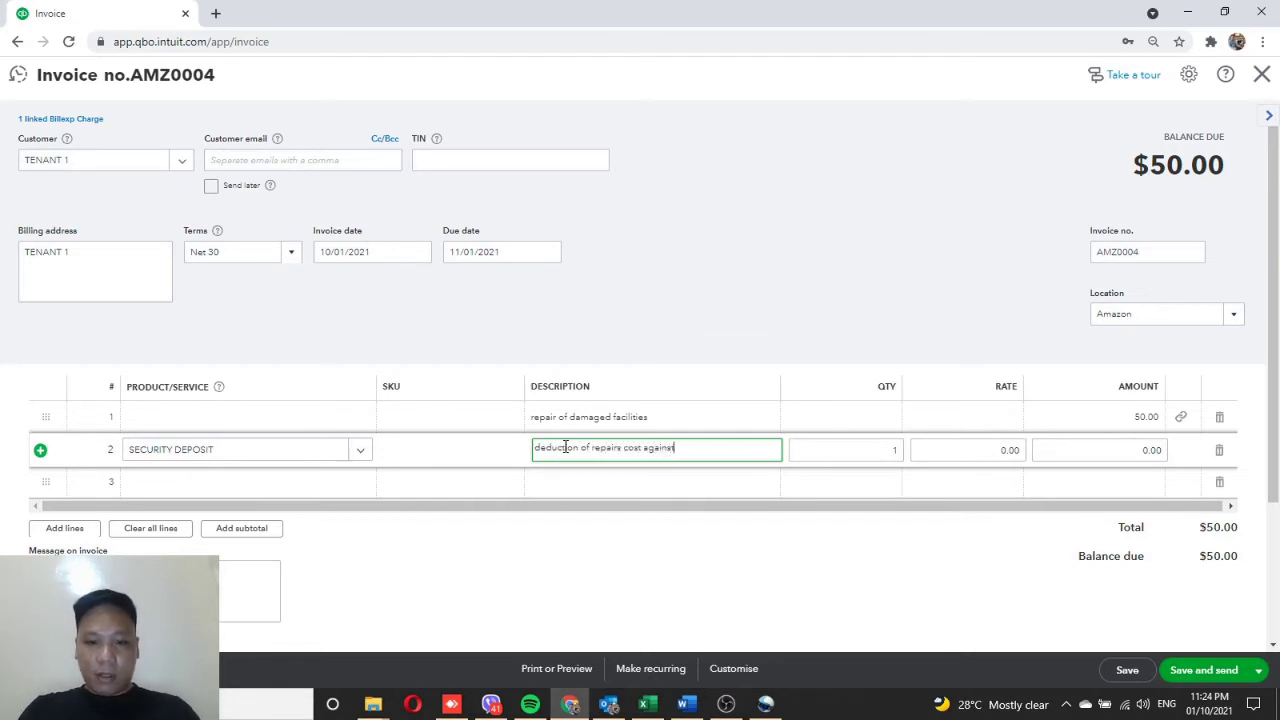
text( secur)
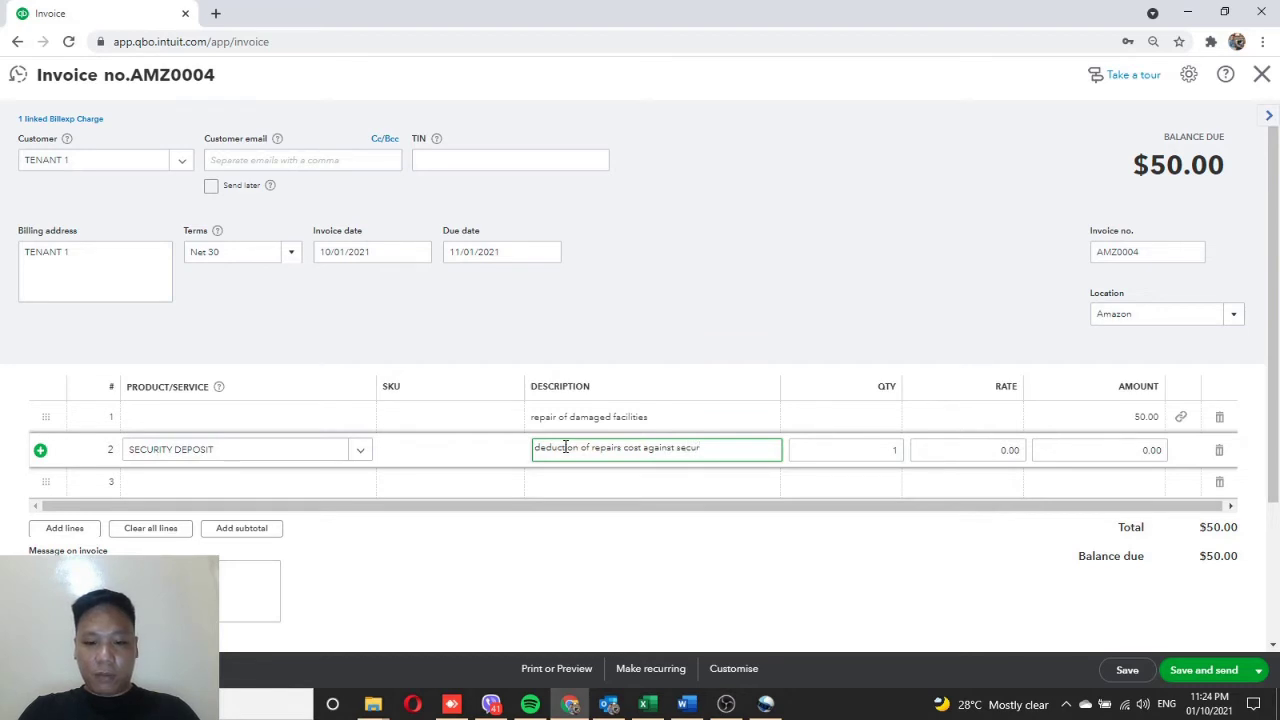
text(ity deposit)
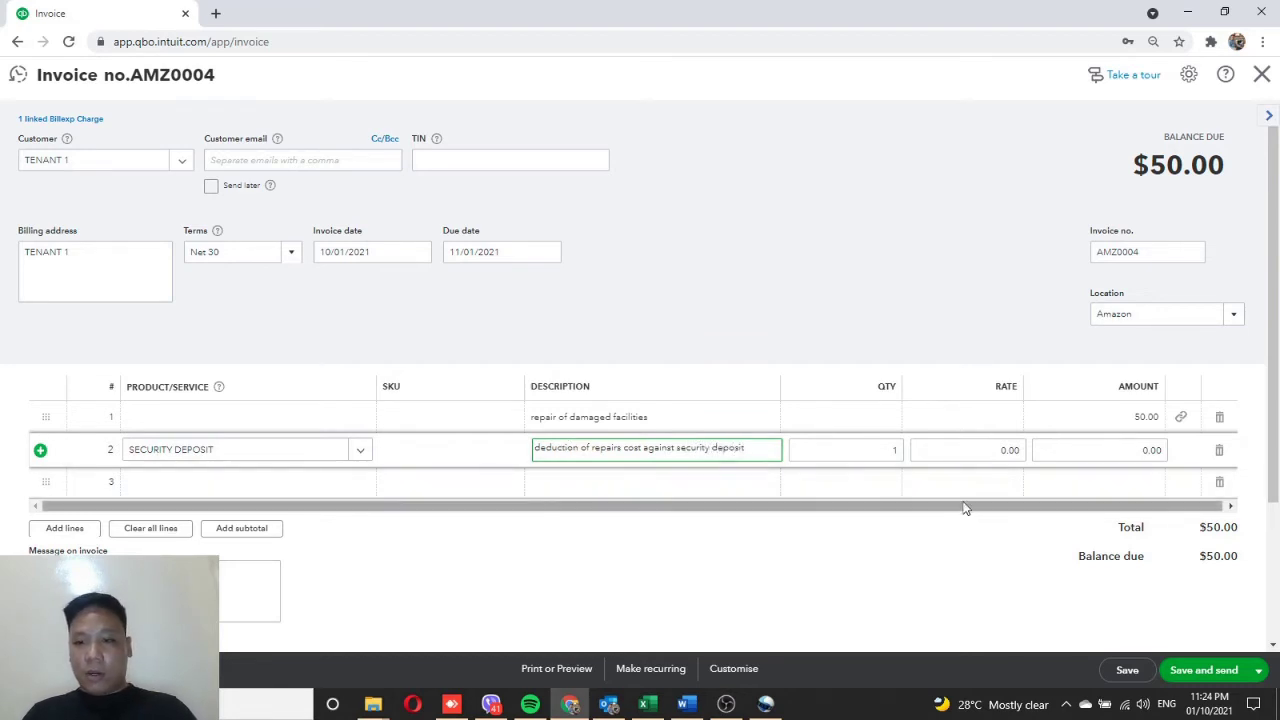
Set the quantity of the SECURITY DEPOSIT line to -1.
click(891, 449)
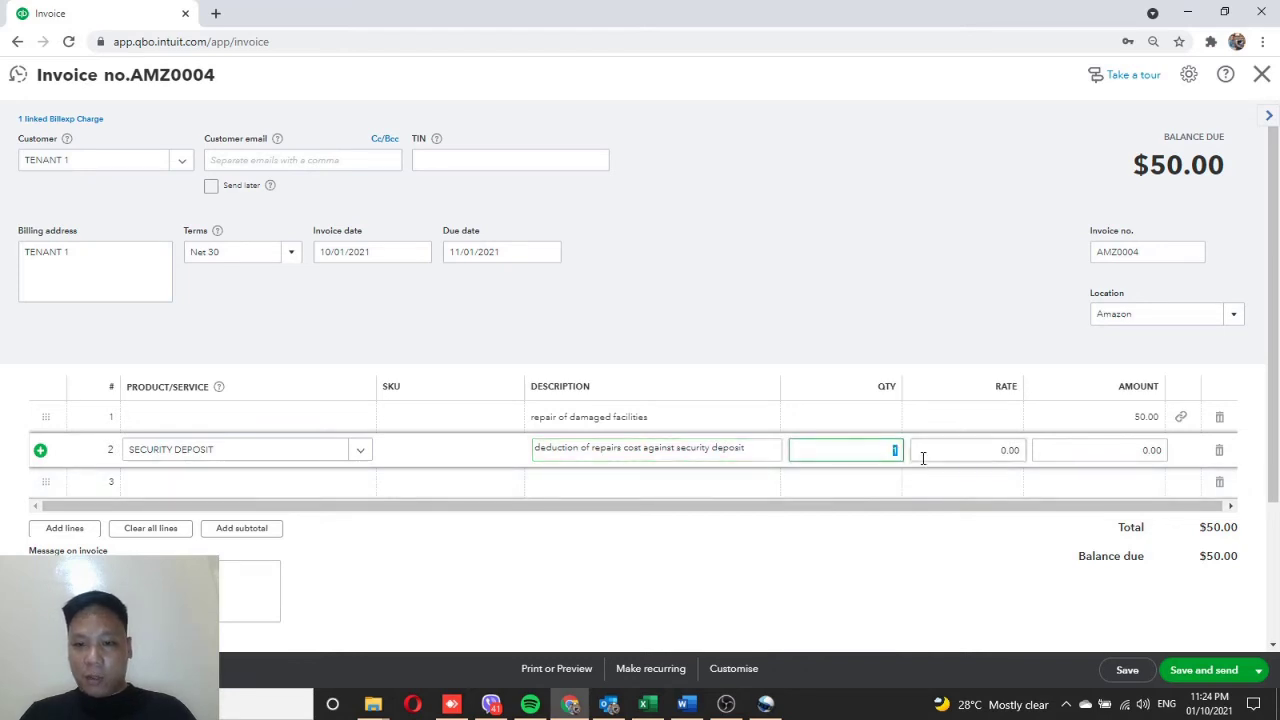
key(BackSpace)
text(-)
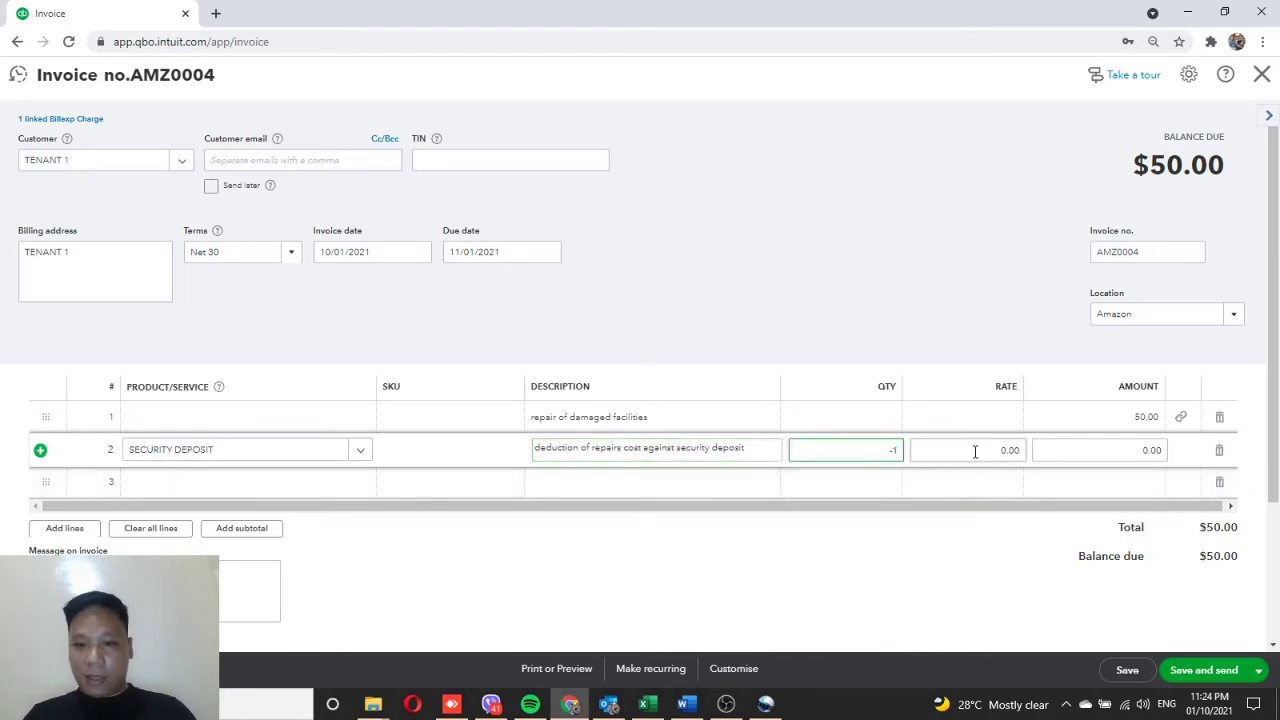
Set the rate of the SECURITY DEPOSIT line to 50, then save and close the invoice.
text(1)
key(Tab)
text(50)
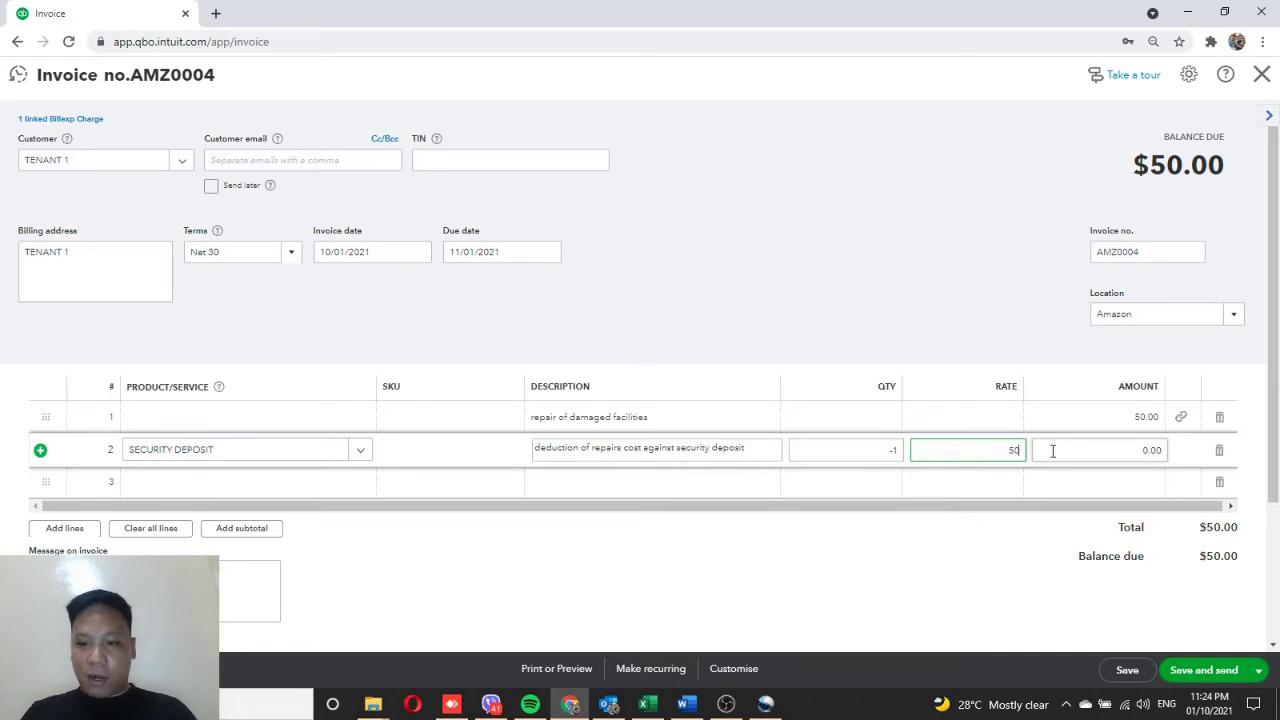
click(1052, 451)
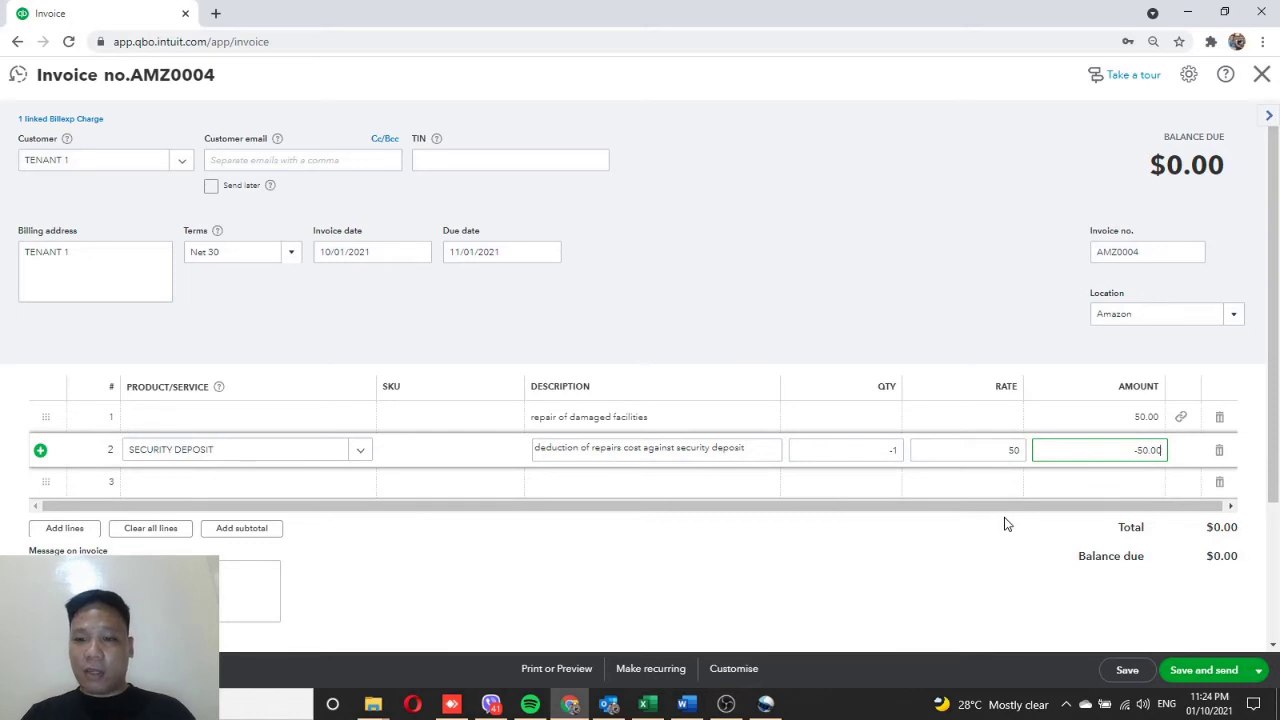
click(1266, 676)
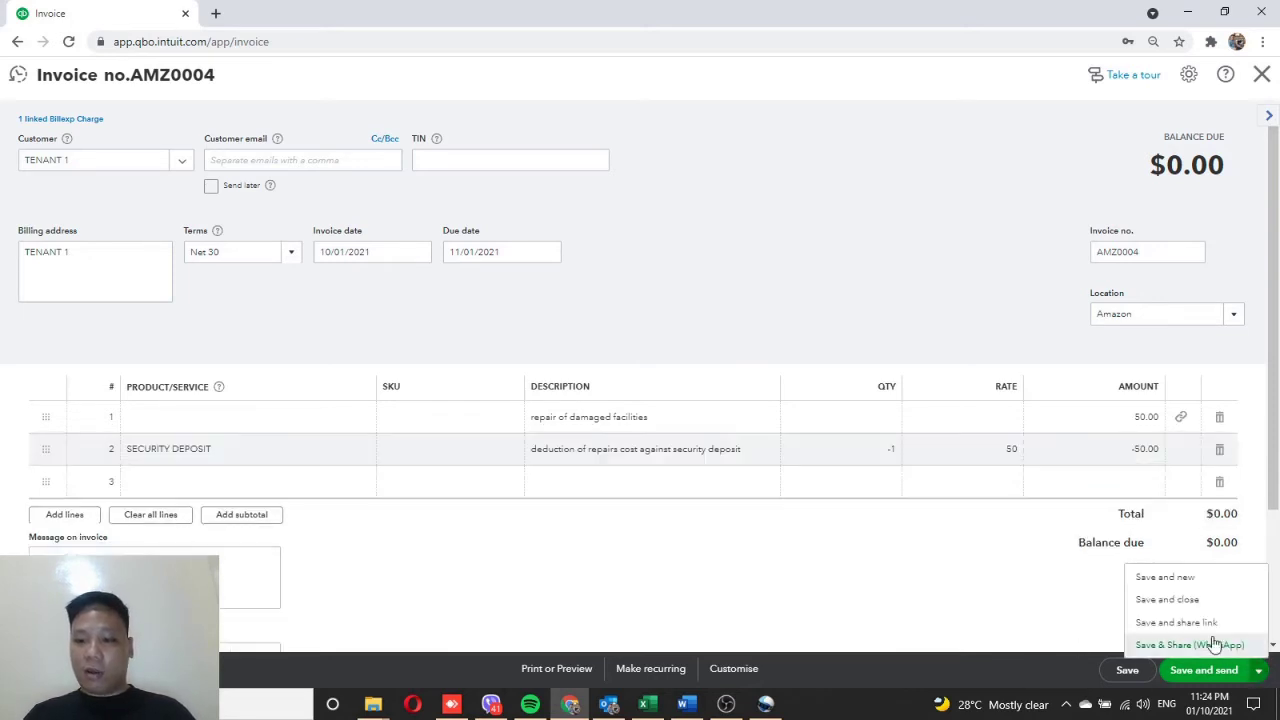
click(1186, 598)
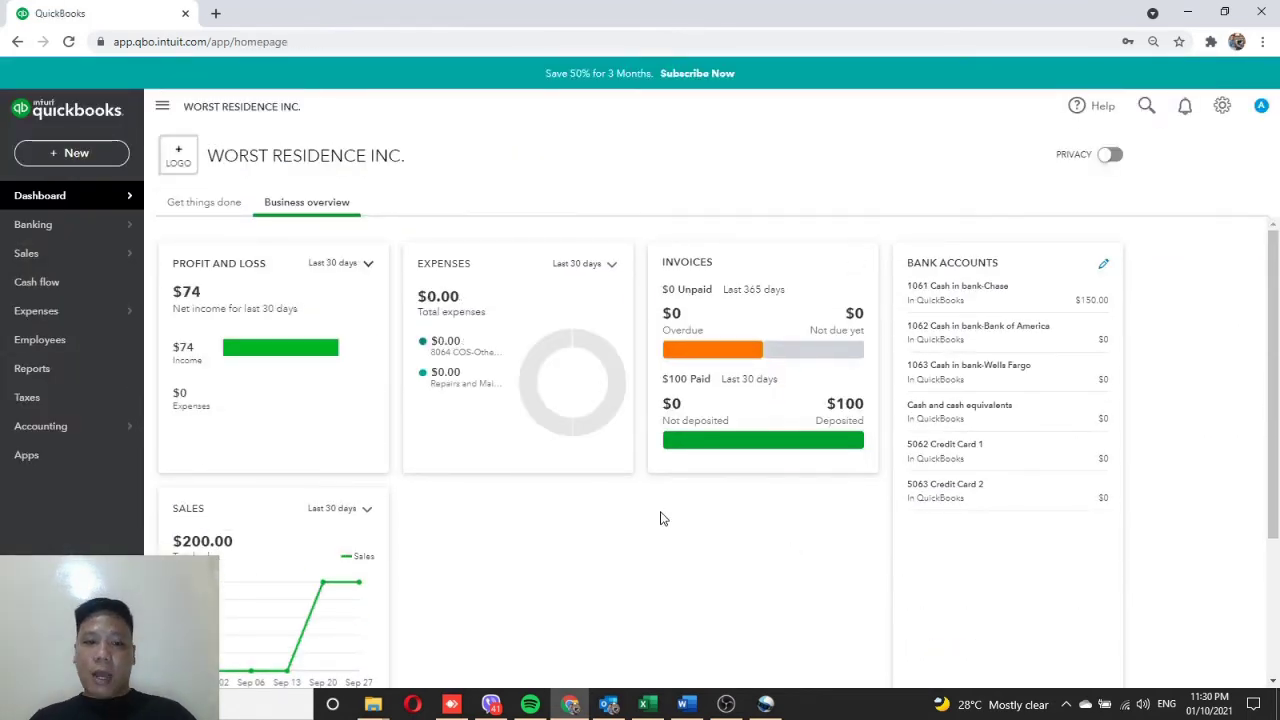
Filter the chart of accounts for "sec" and run the report for the Security Deposits Tenants account.
mouse_move(38, 430)
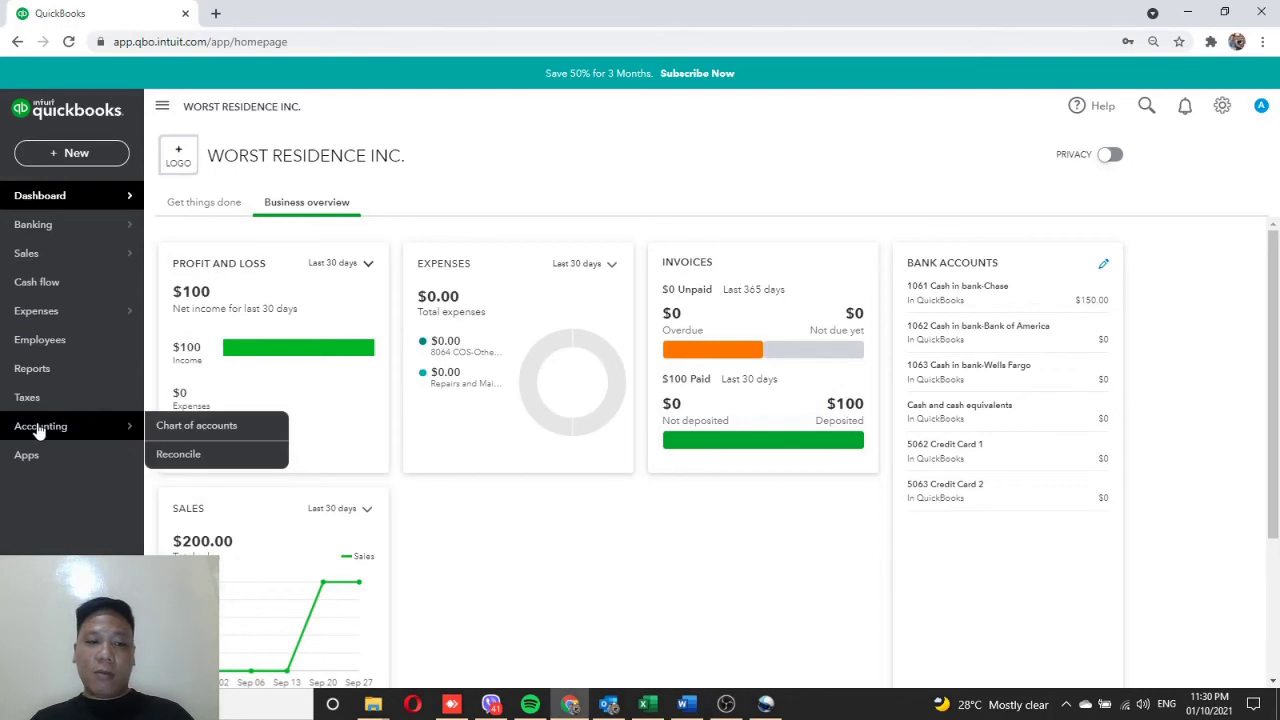
click(204, 428)
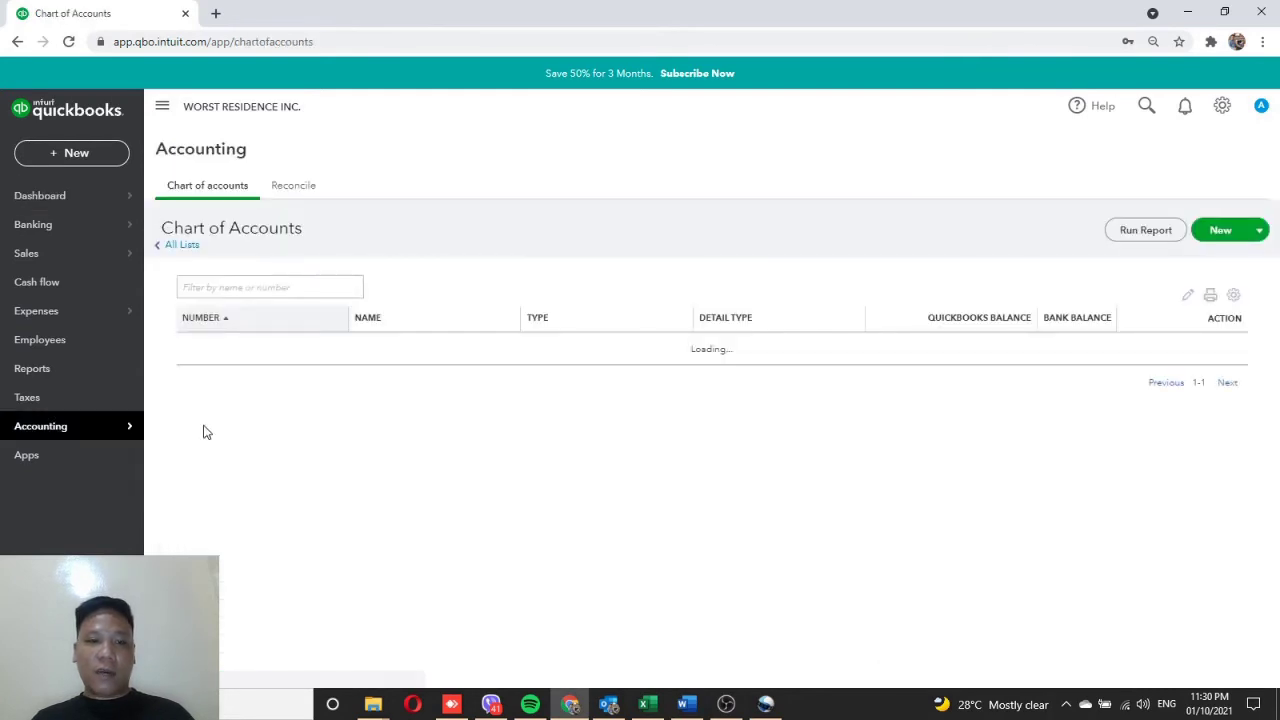
click(264, 289)
text(sec)
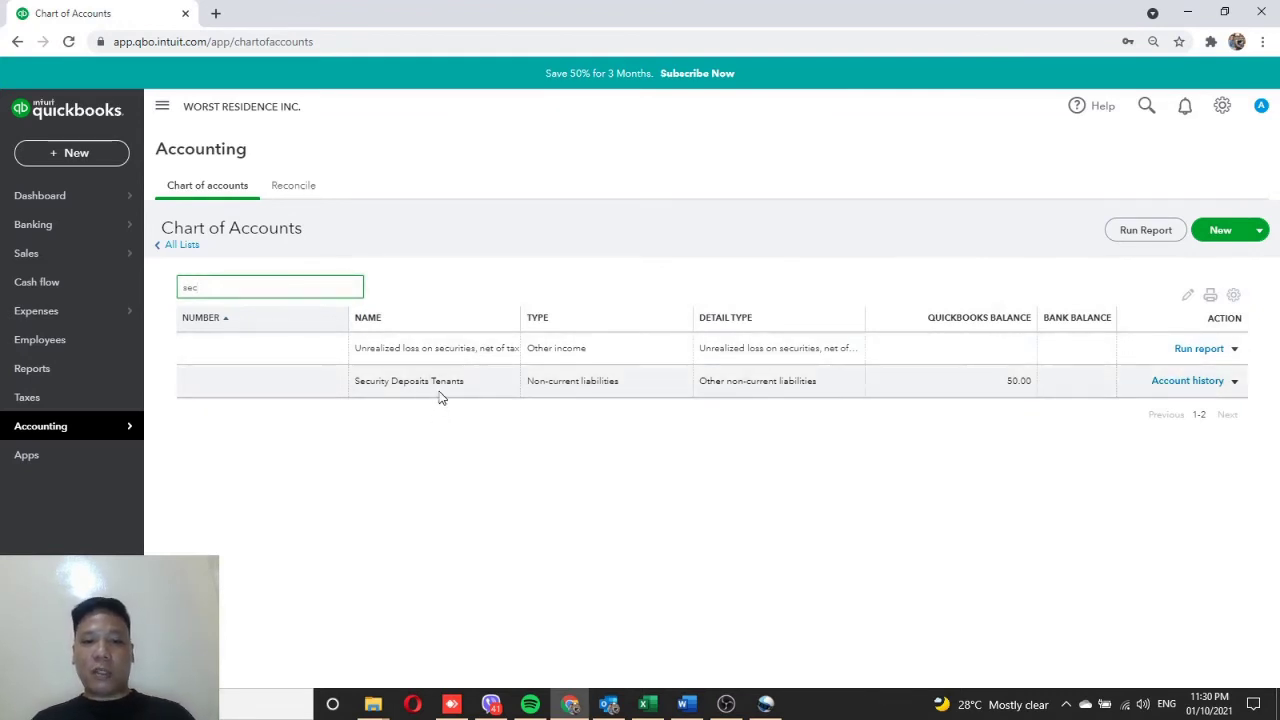
click(1235, 383)
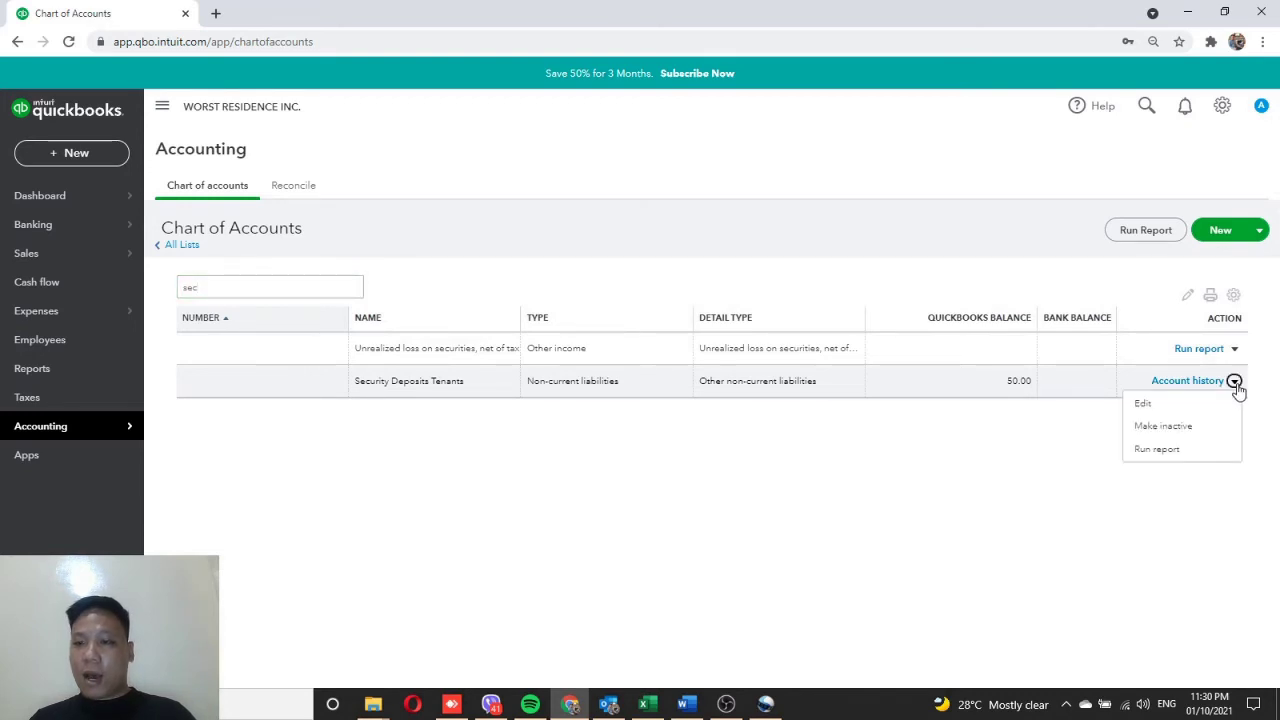
click(1160, 449)
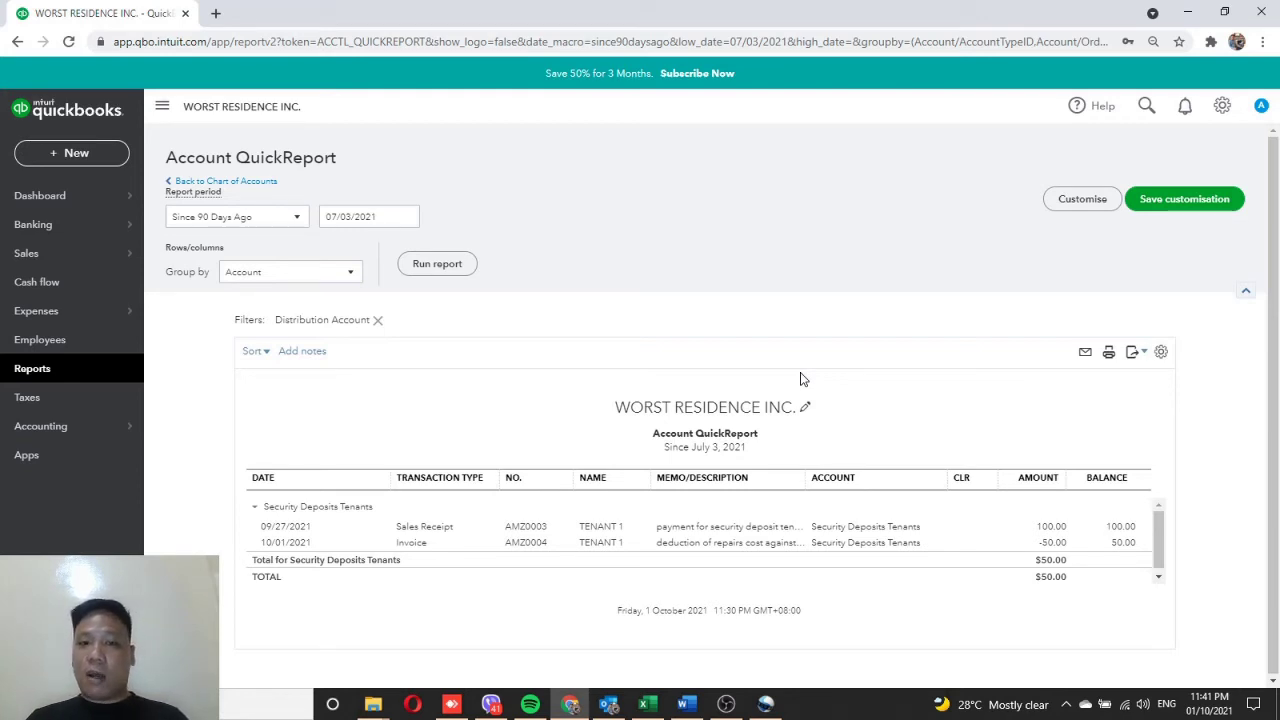
Create a new invoice for TENANT 1 and start its first product/service line.
click(89, 153)
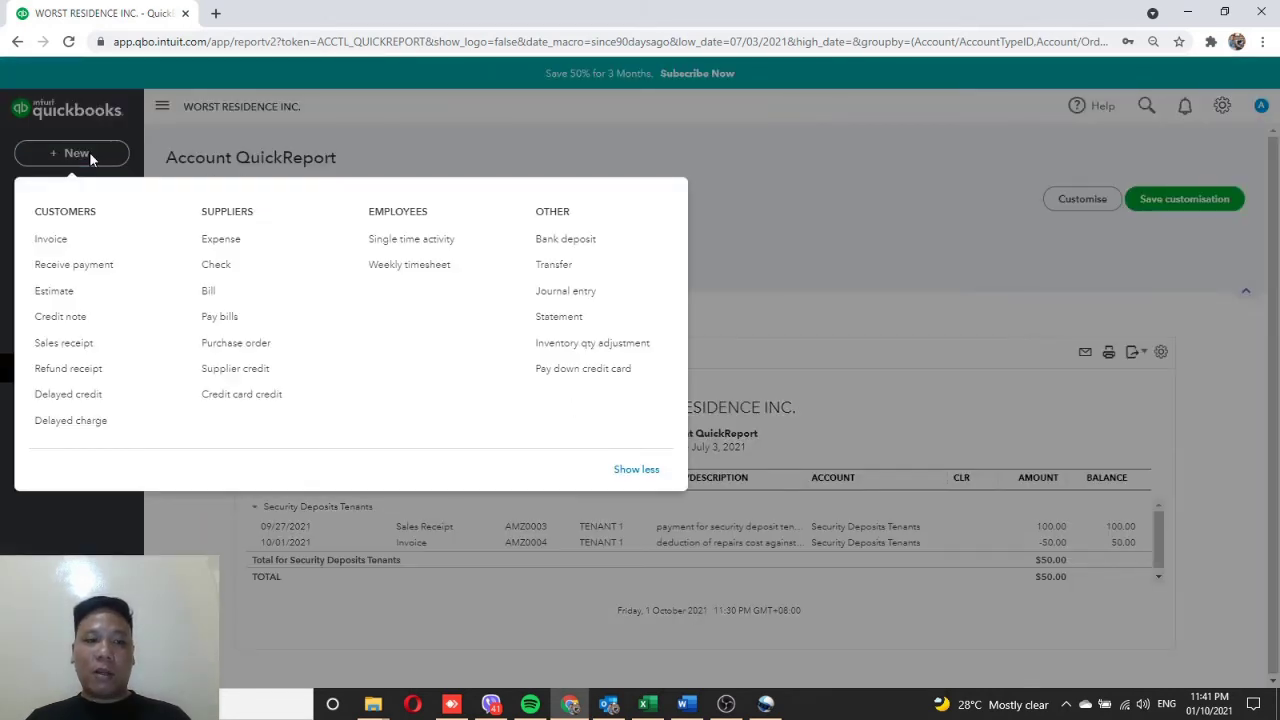
click(52, 240)
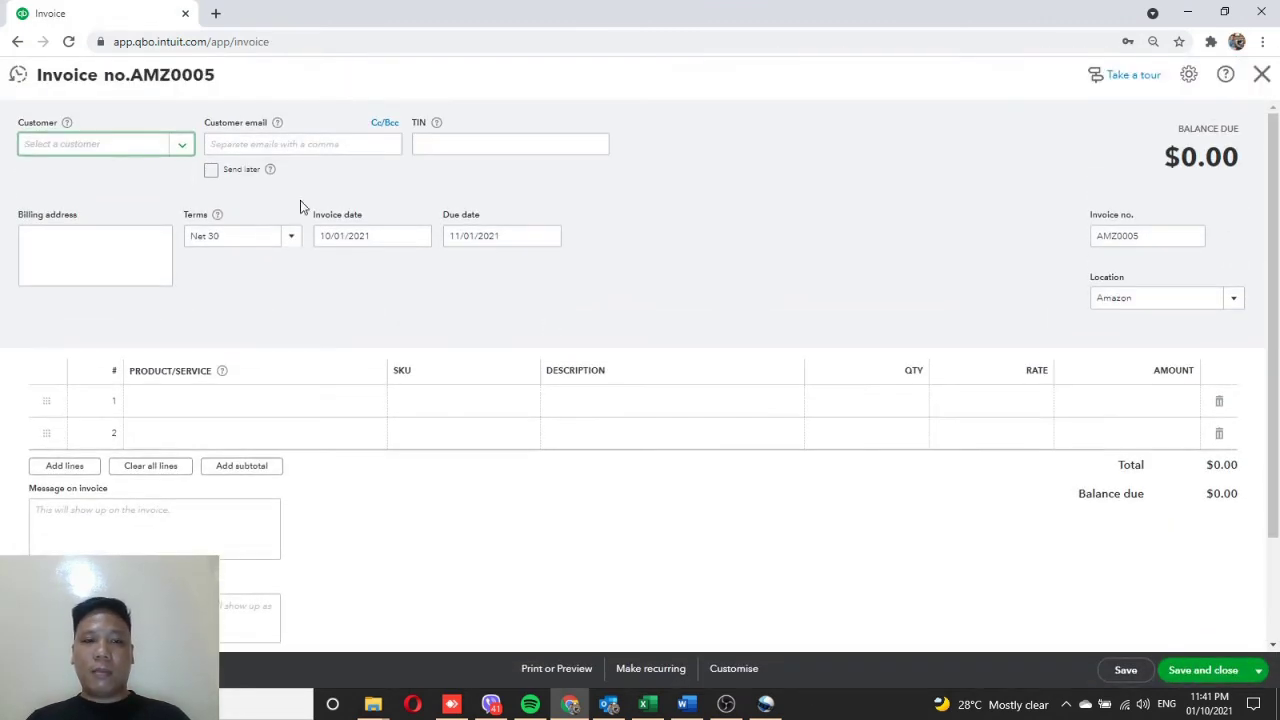
click(184, 149)
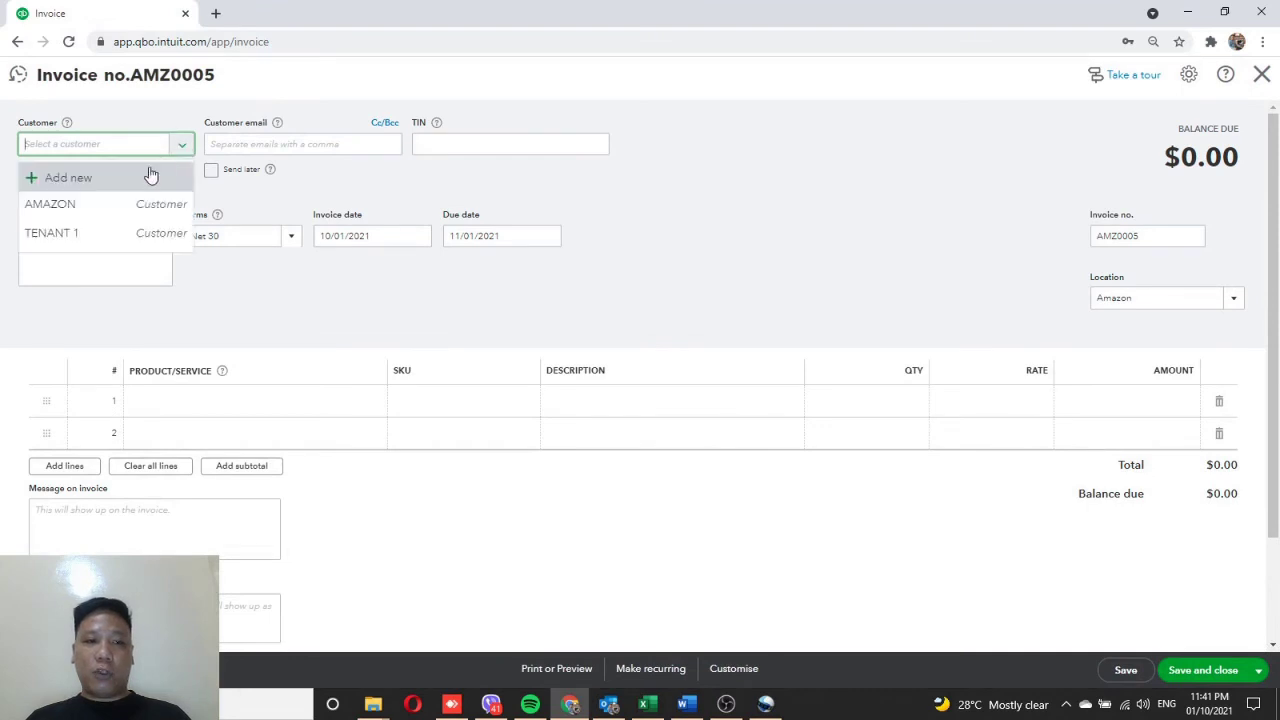
click(107, 234)
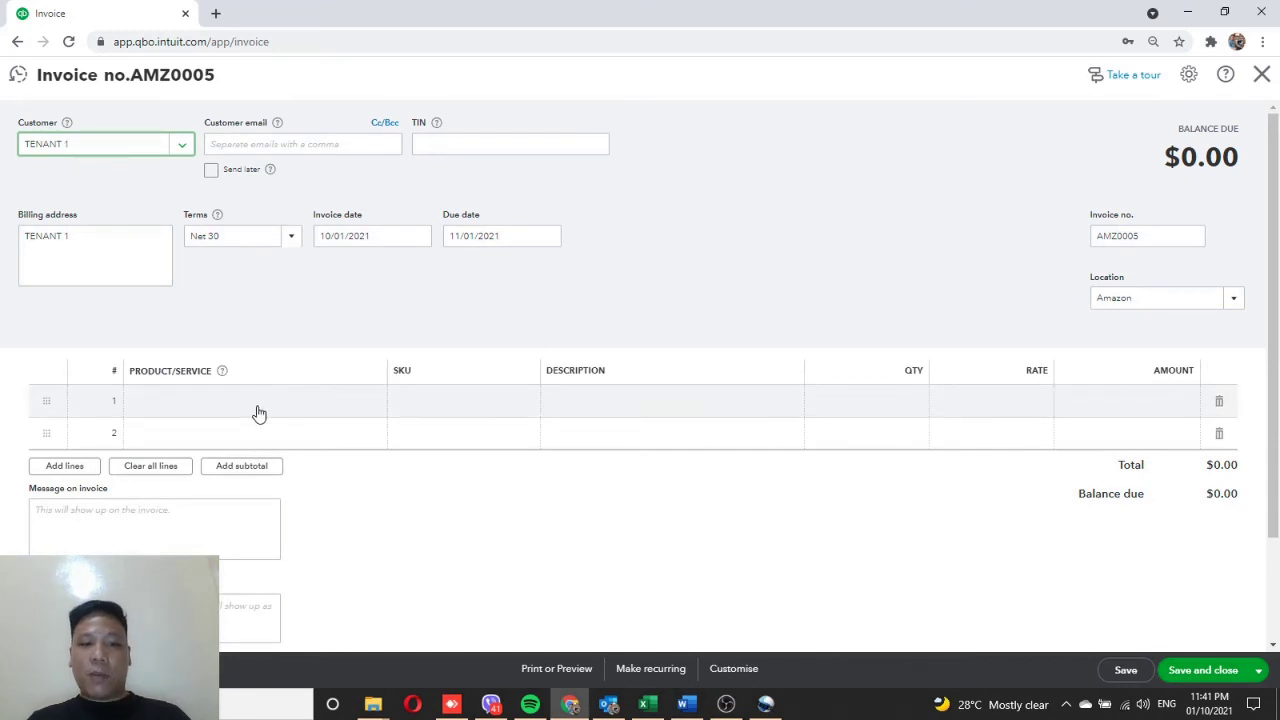
click(258, 414)
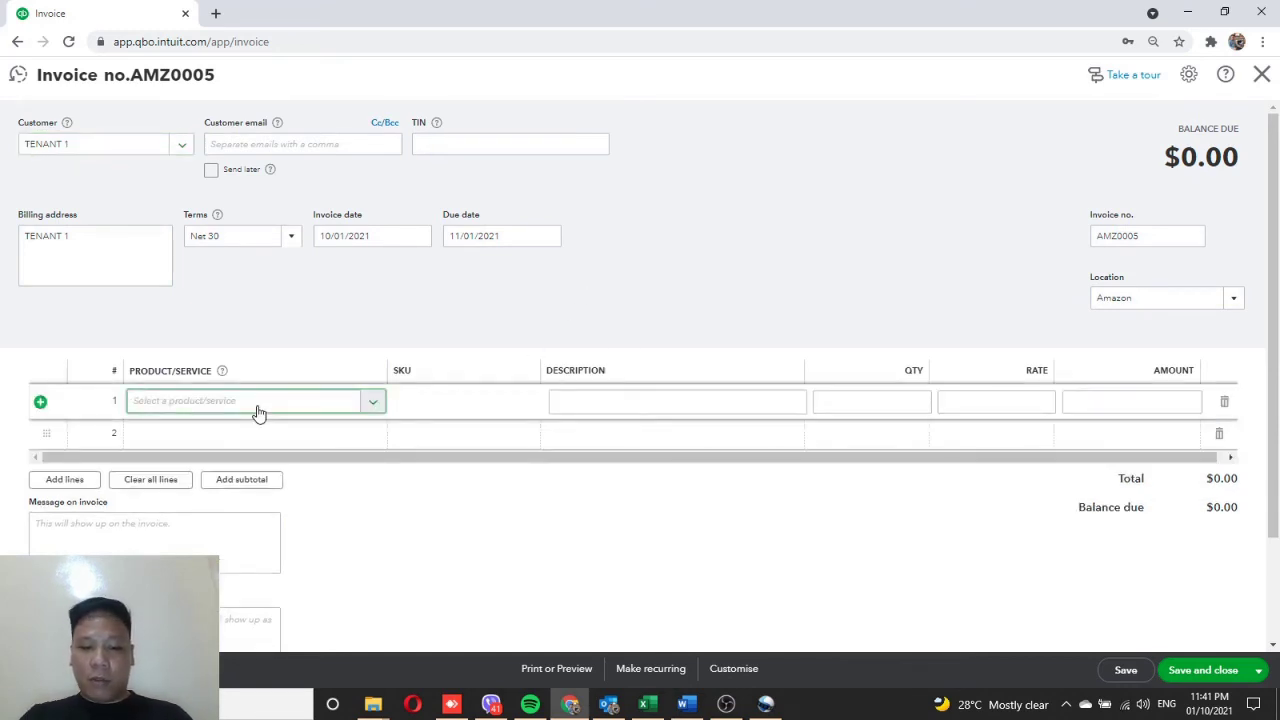
text(rent)
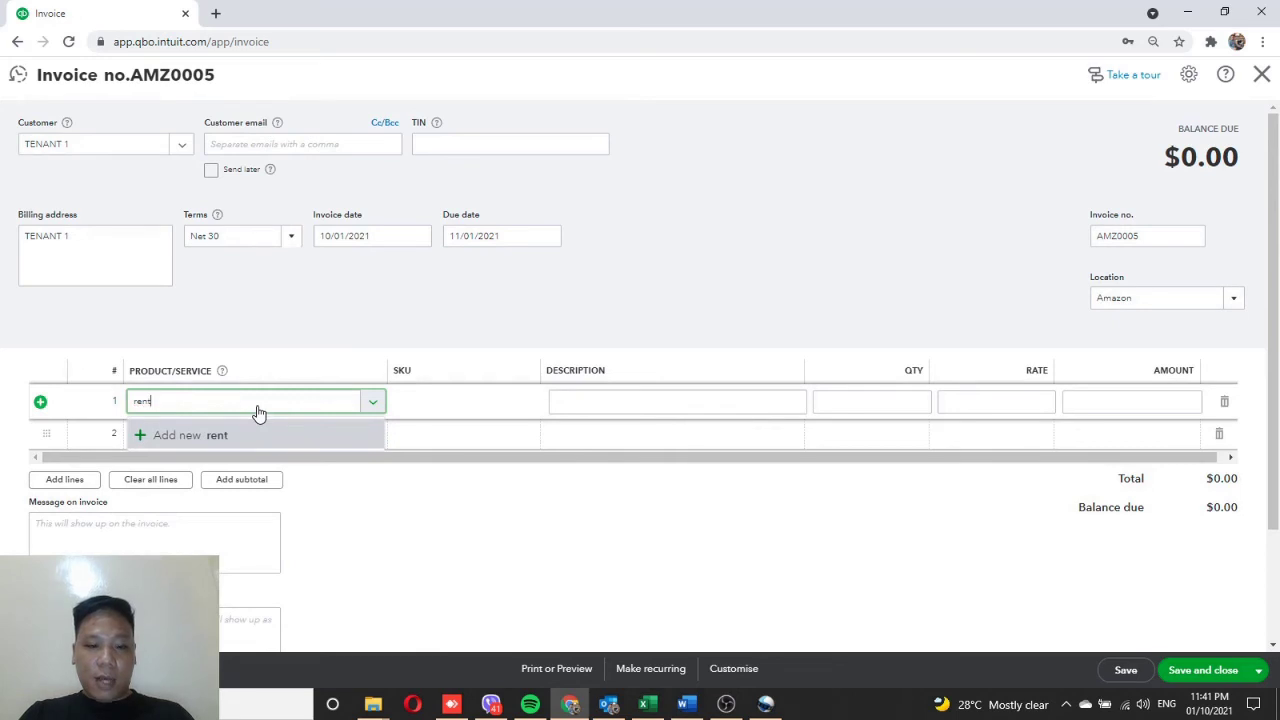
text( income)
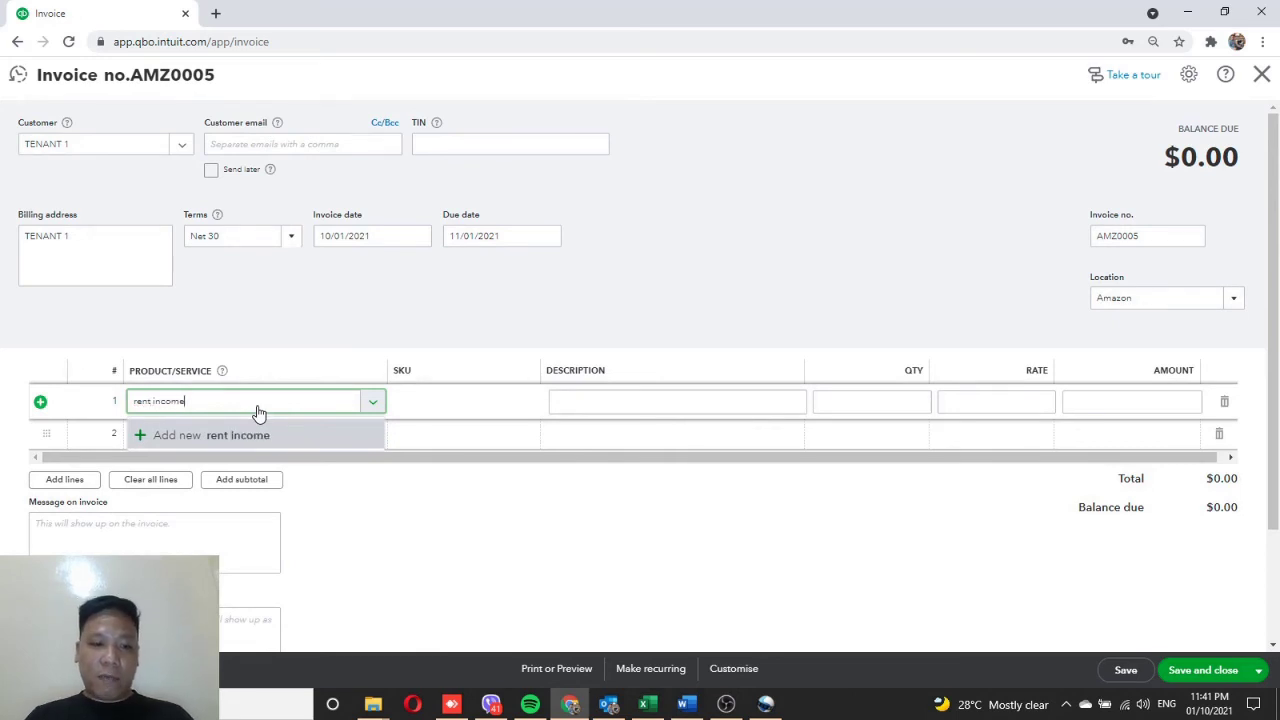
key(BackSpace)
key(BackSpace)
key(BackSpace)
key(BackSpace)
key(BackSpace)
key(BackSpace)
key(BackSpace)
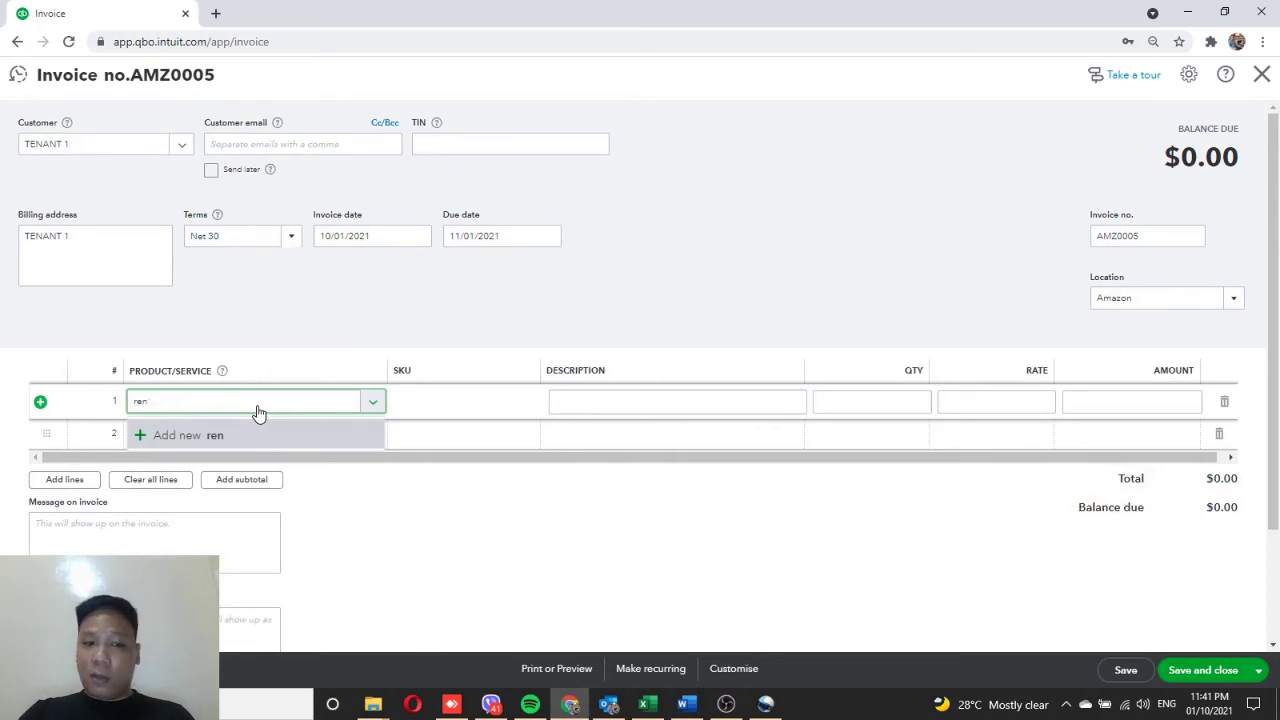
key(BackSpace)
key(BackSpace)
key(BackSpace)
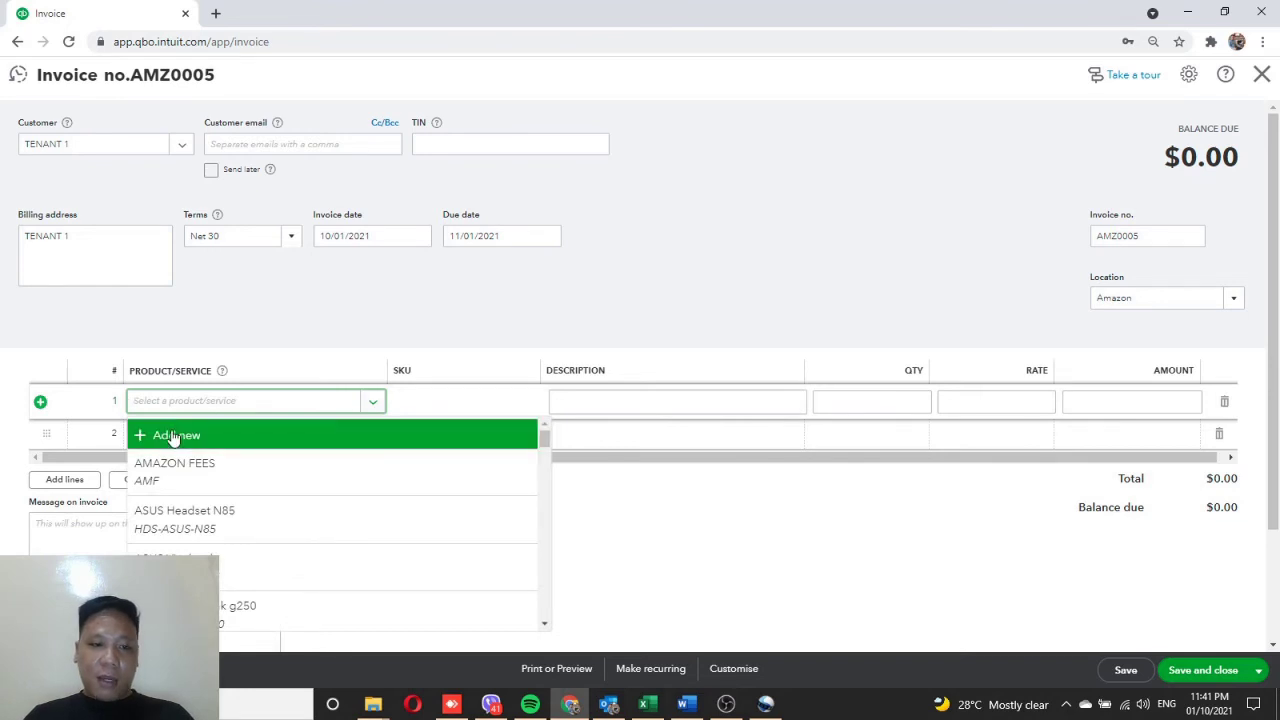
Add a new product/service of type Service from the first invoice line and name it RENT INCOME.
key(Escape)
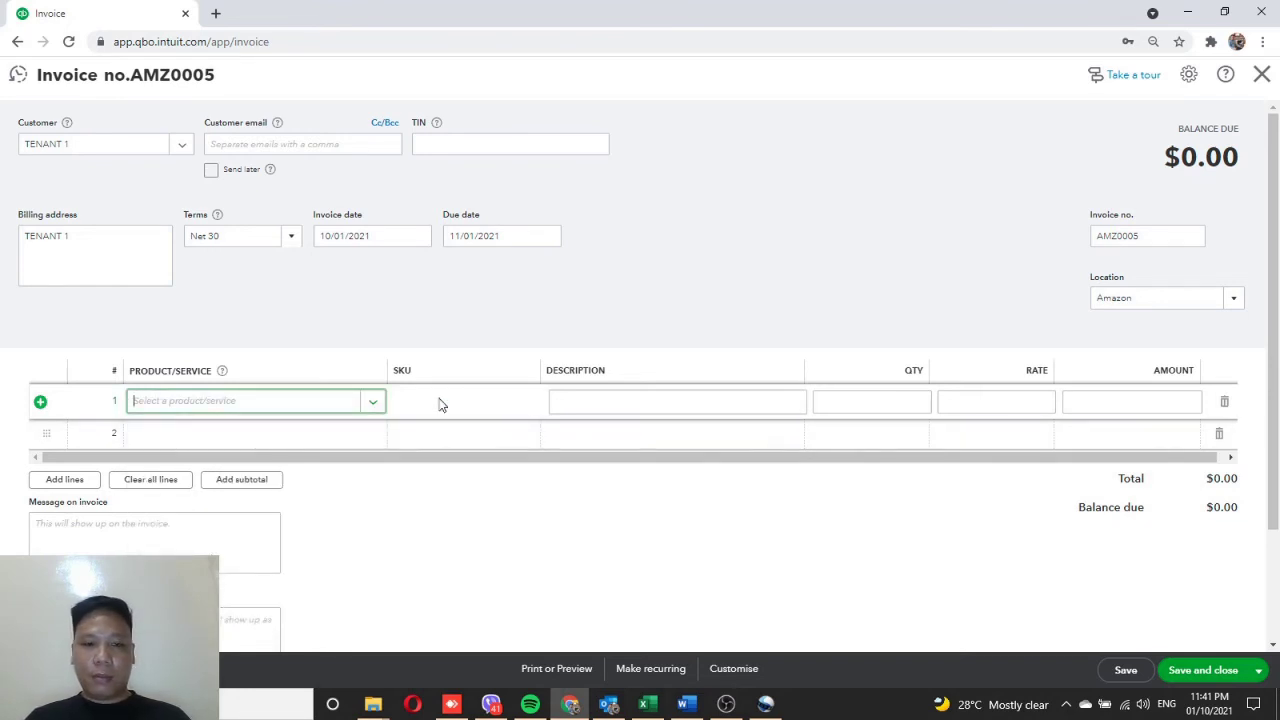
key(Return)
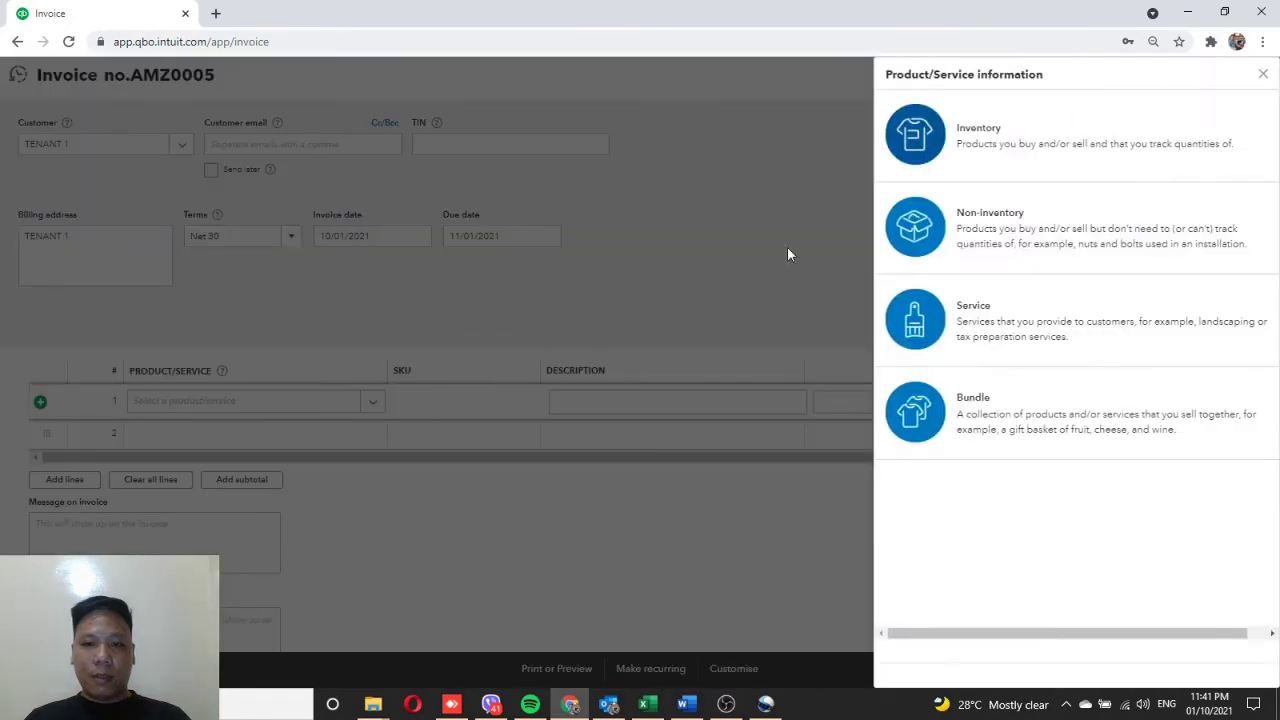
click(1040, 316)
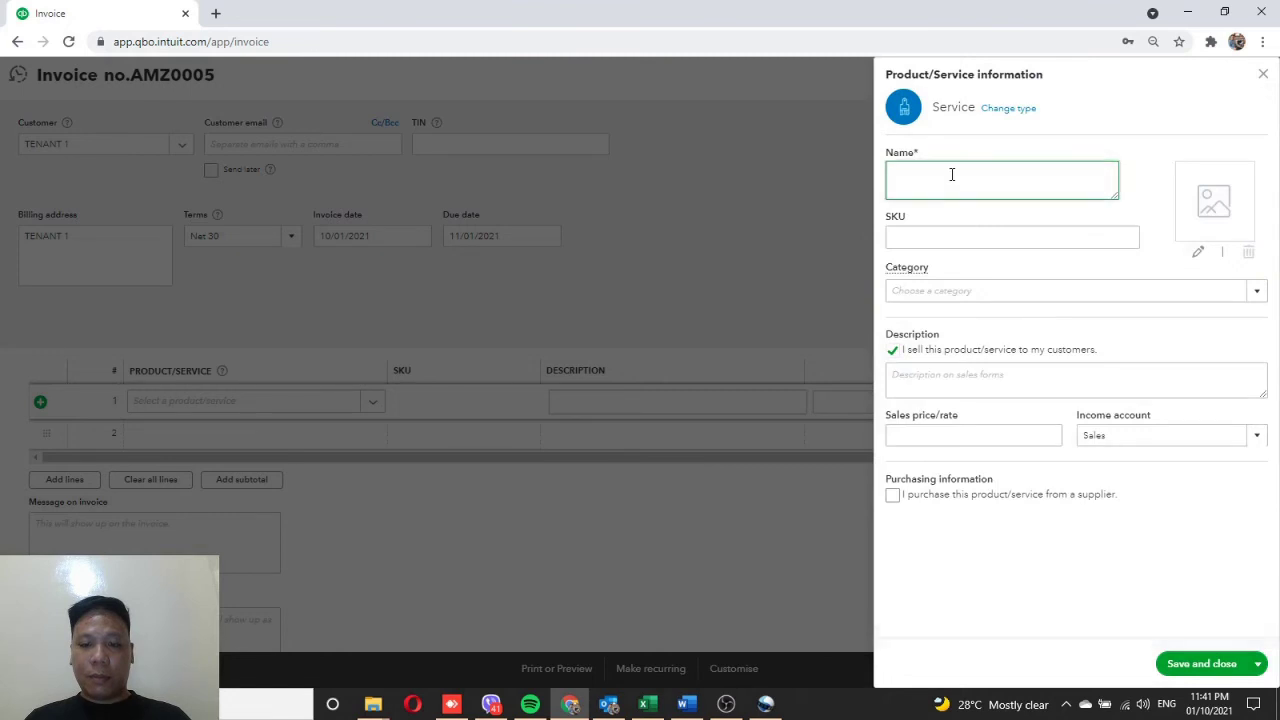
text(RENT)
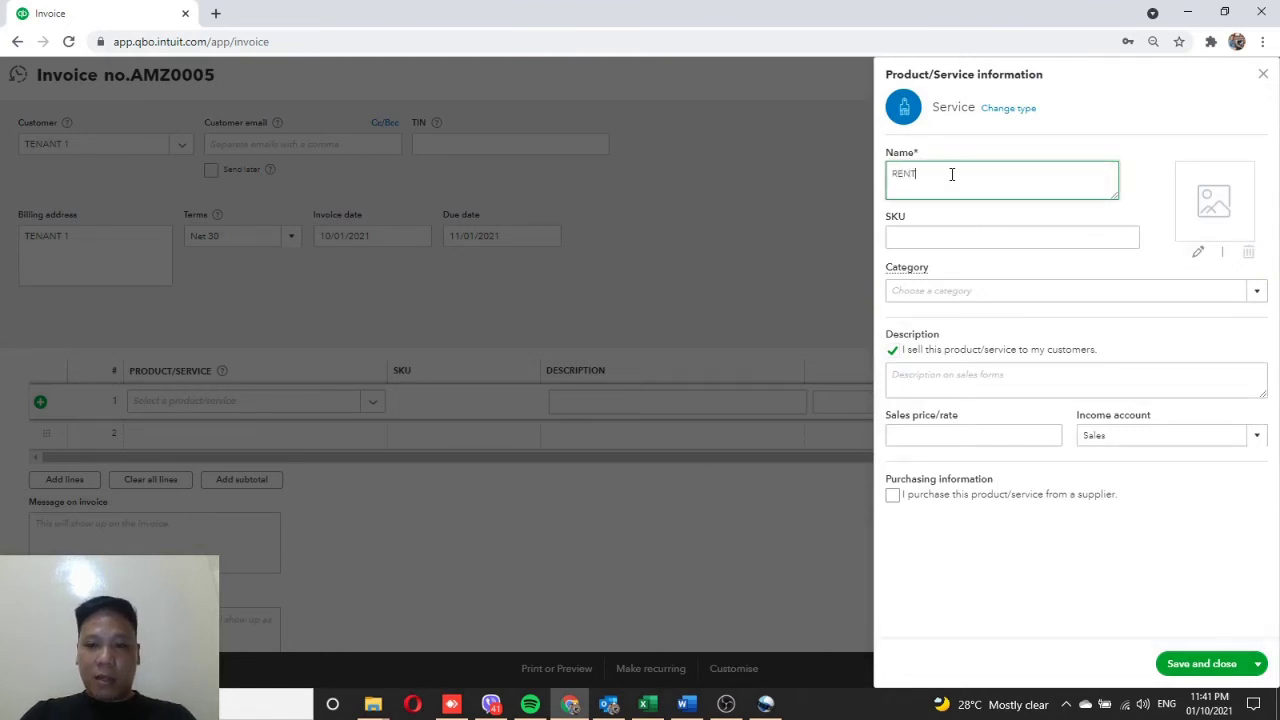
text( INCOME)
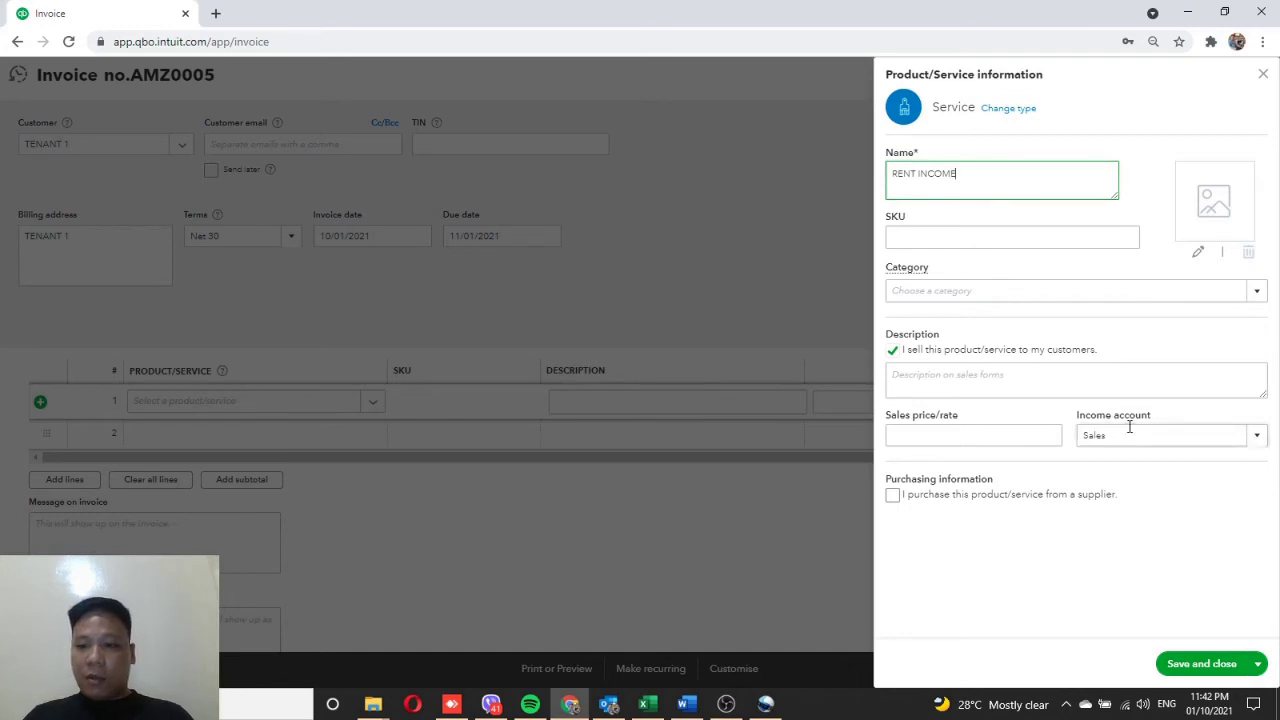
Start a new income account for the RENT INCOME service and set its detail type to Other Primary Income.
click(1196, 435)
text(Rent or lease payments)
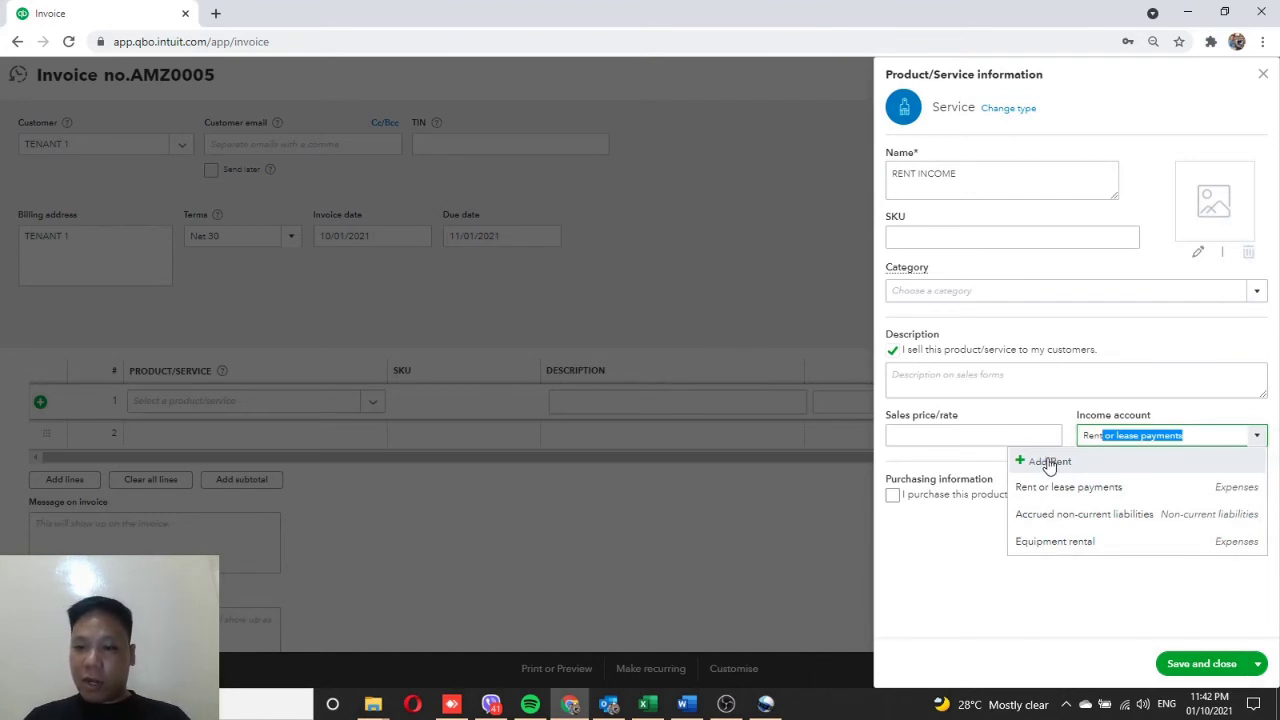
key(Return)
click(1040, 466)
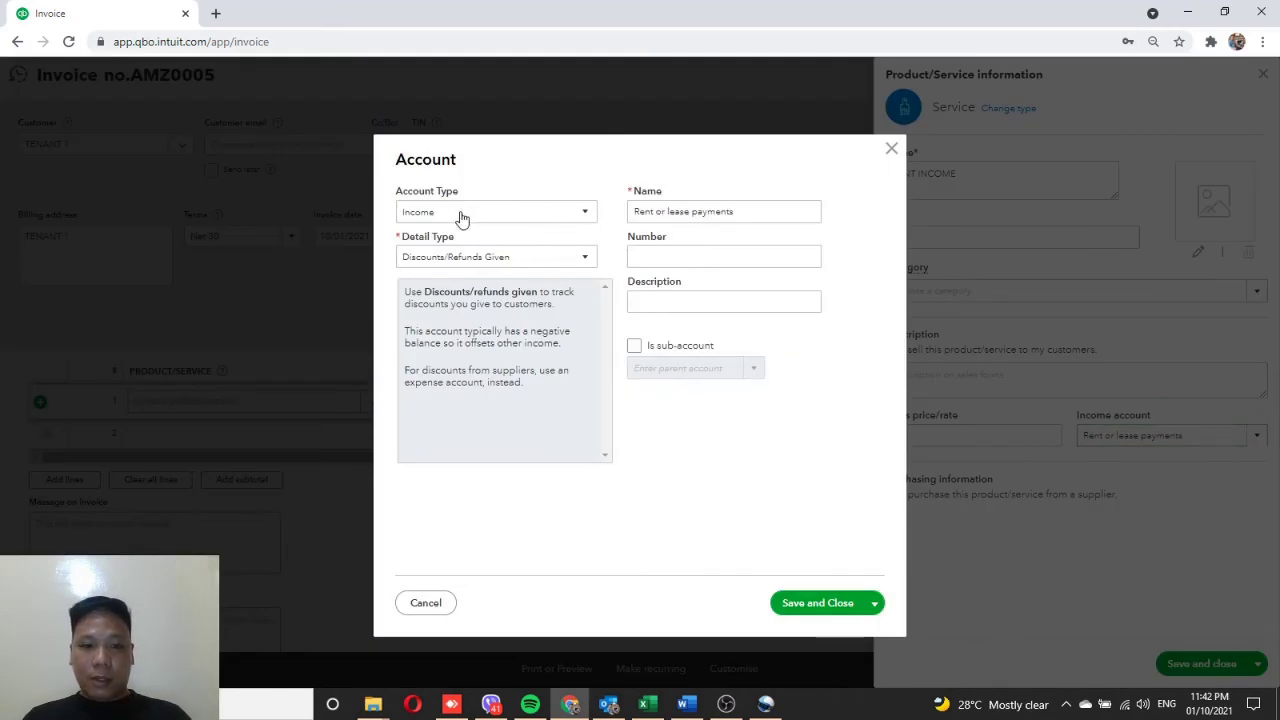
click(545, 262)
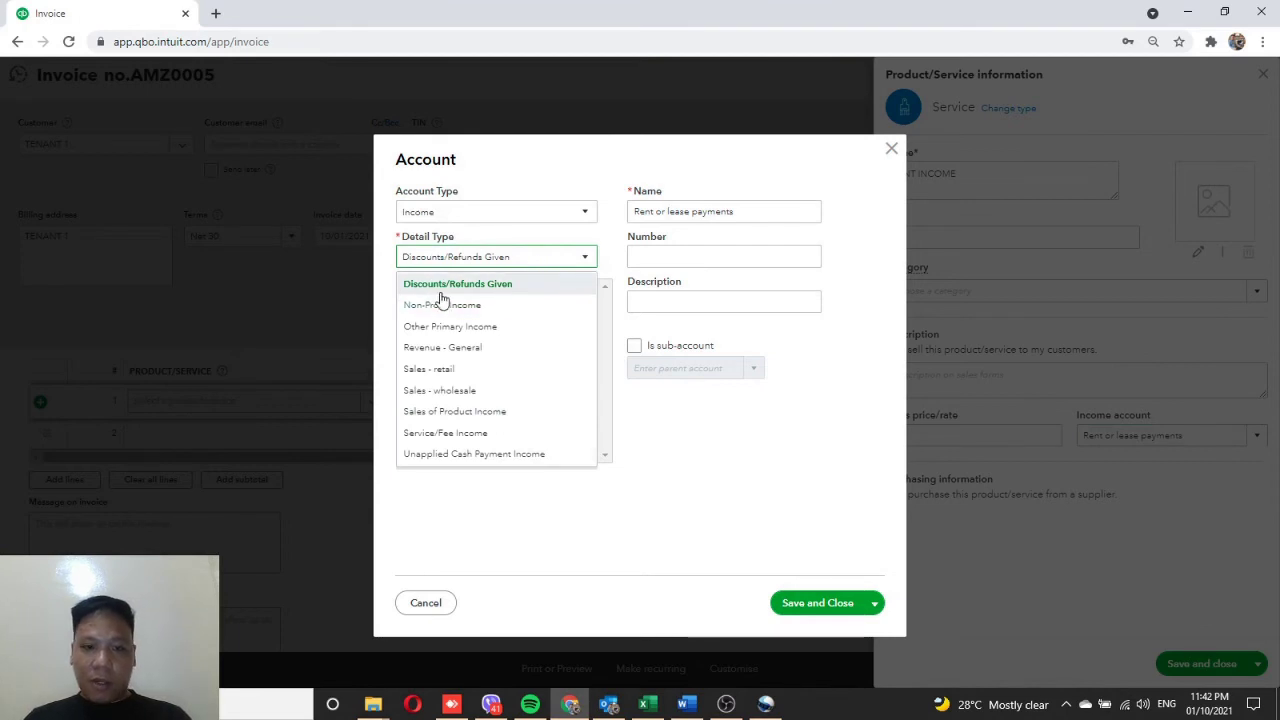
click(504, 334)
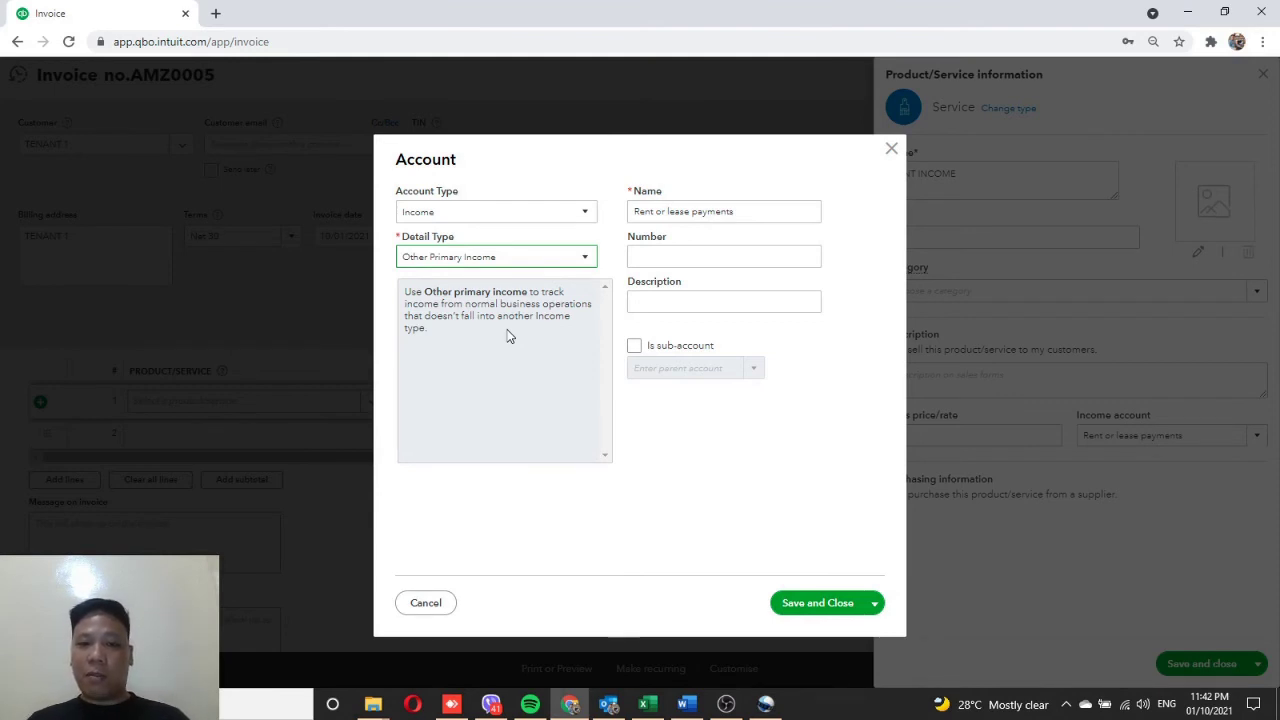
Name the new account Rental Income, then save both the account and the RENT INCOME service.
triple_click(746, 212)
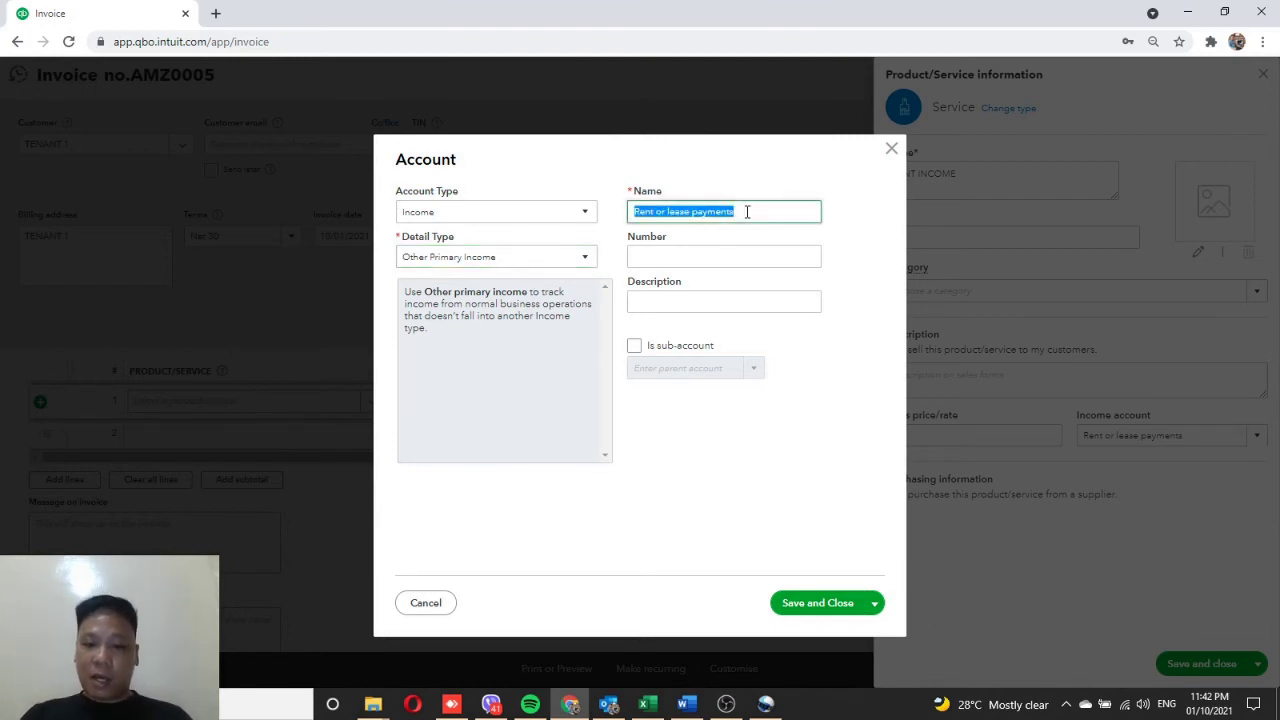
text(Rent)
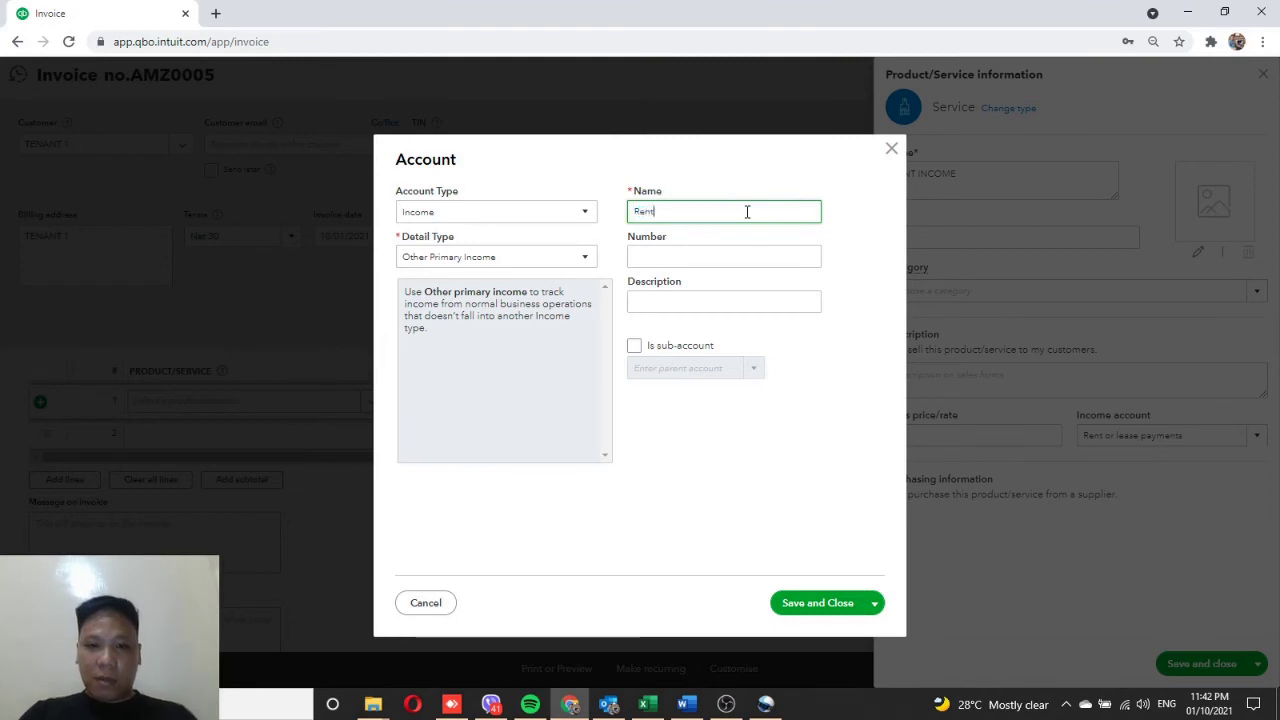
text(al Inc)
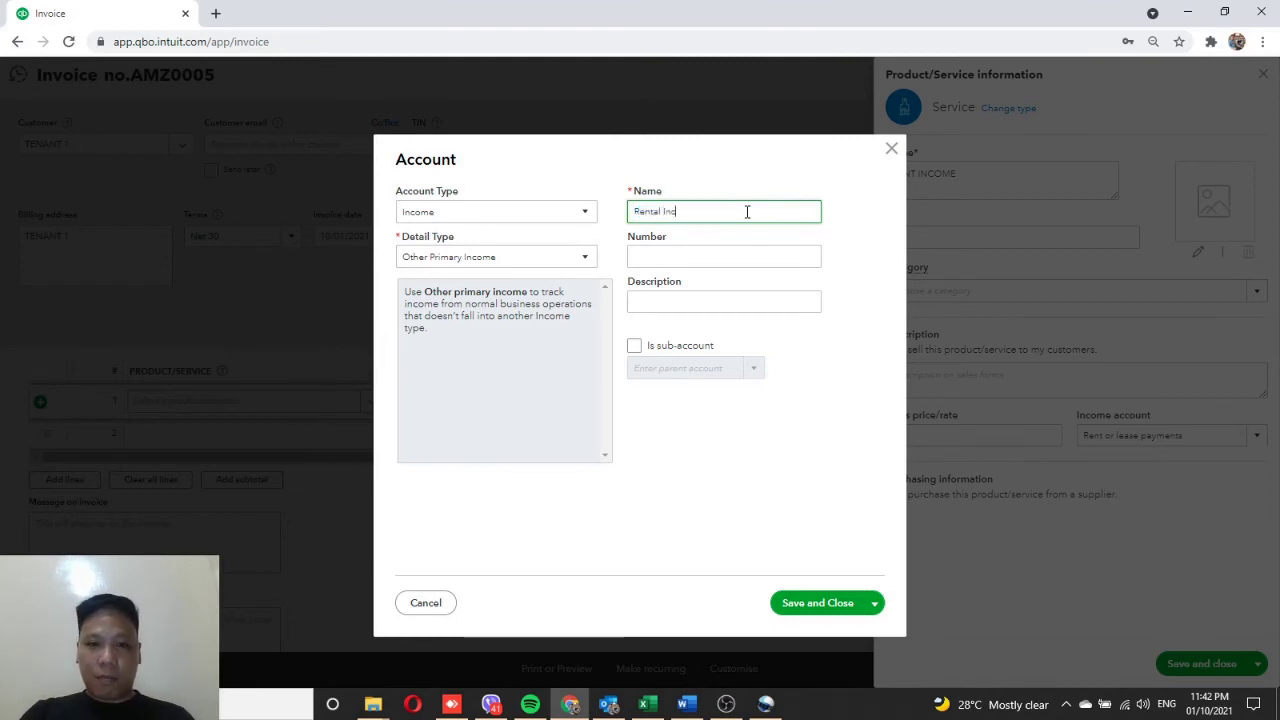
text(ome)
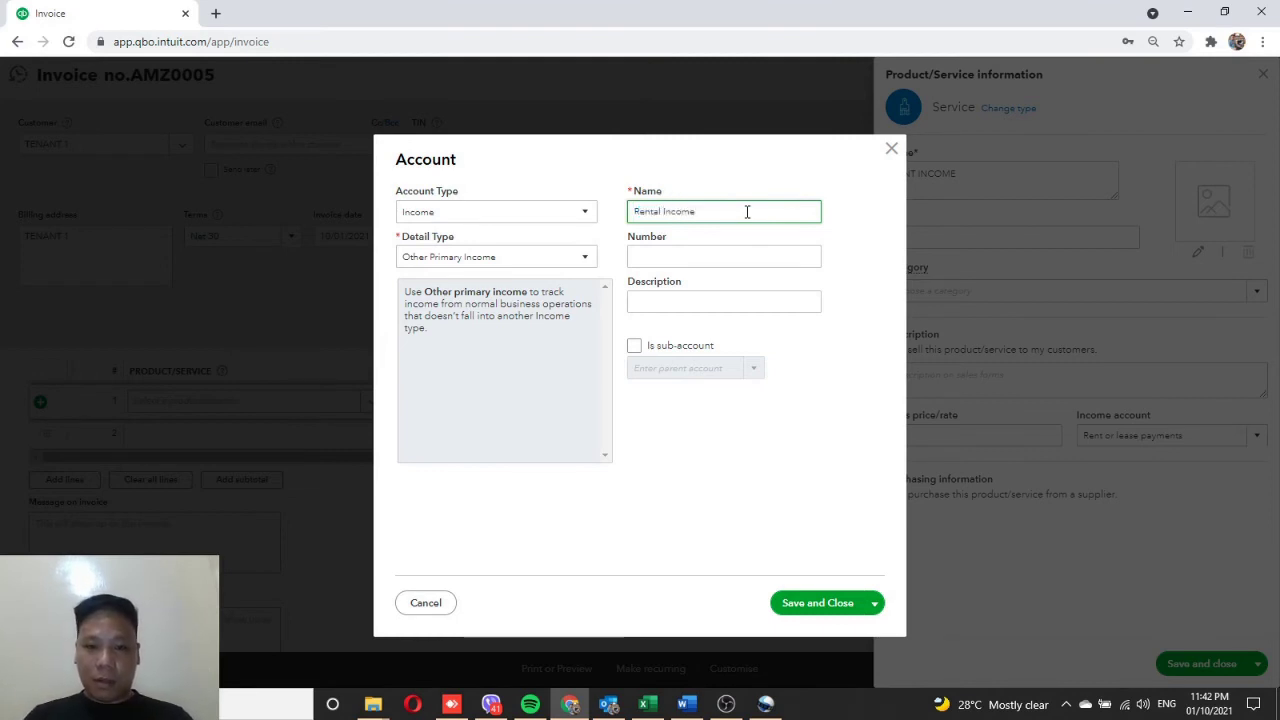
click(815, 602)
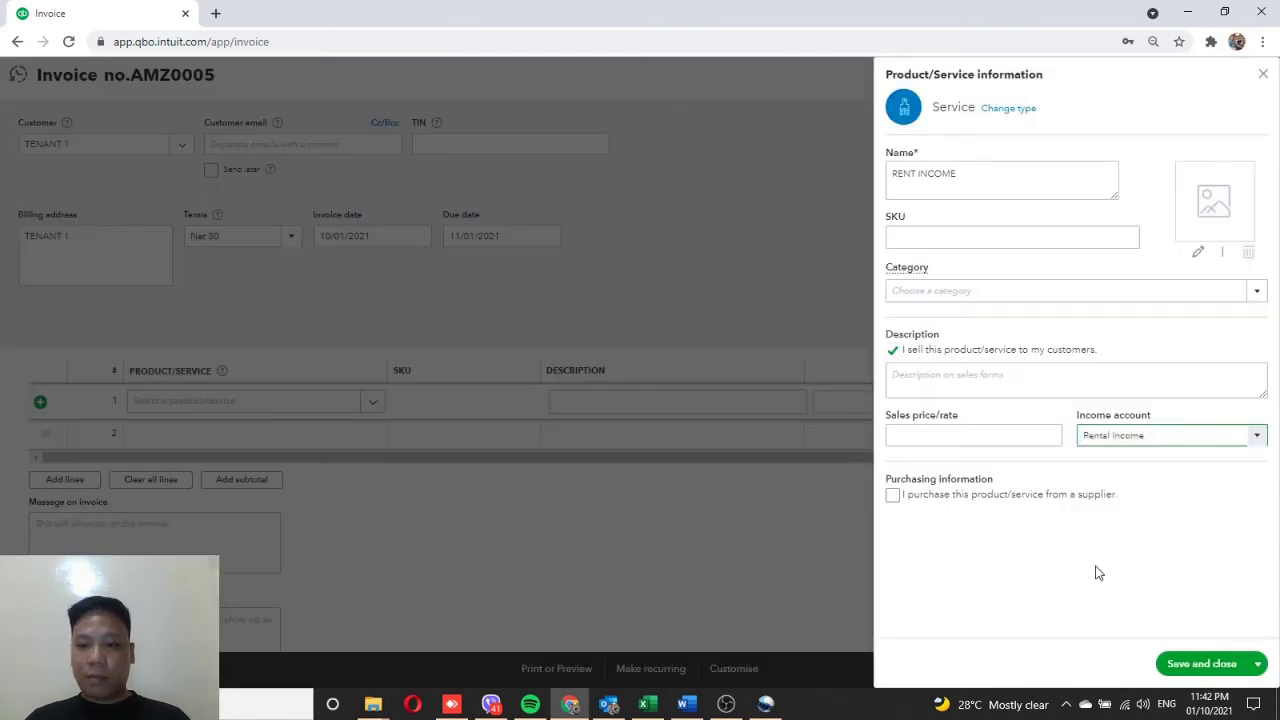
click(1200, 663)
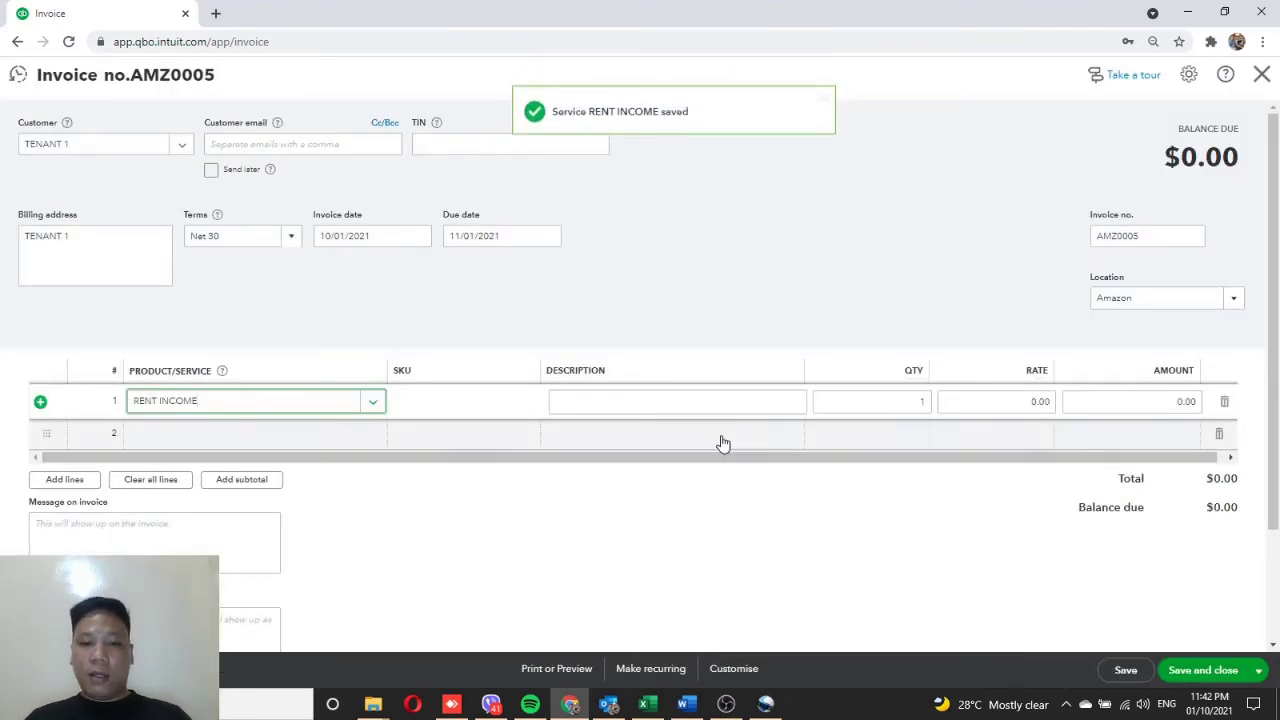
Describe the RENT INCOME line as "Rent income for the month of October 2021" and set its rate to 30.
click(642, 402)
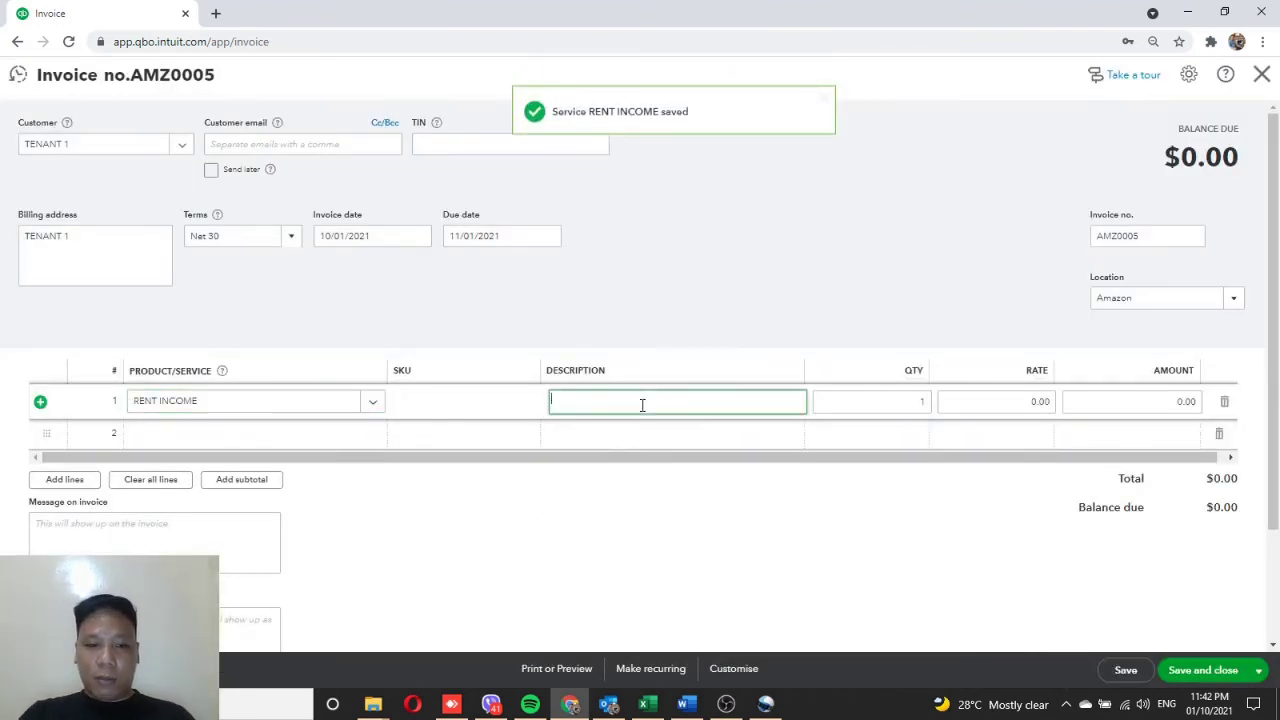
text(Rent)
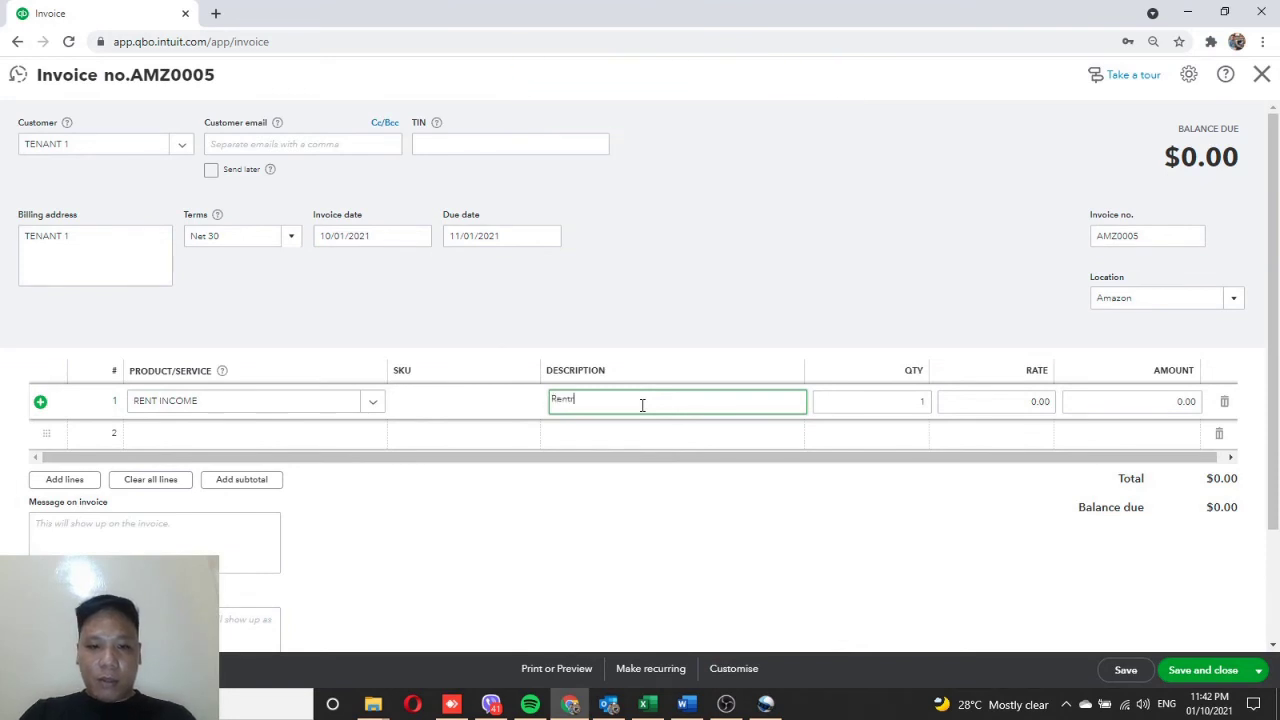
text( income for )
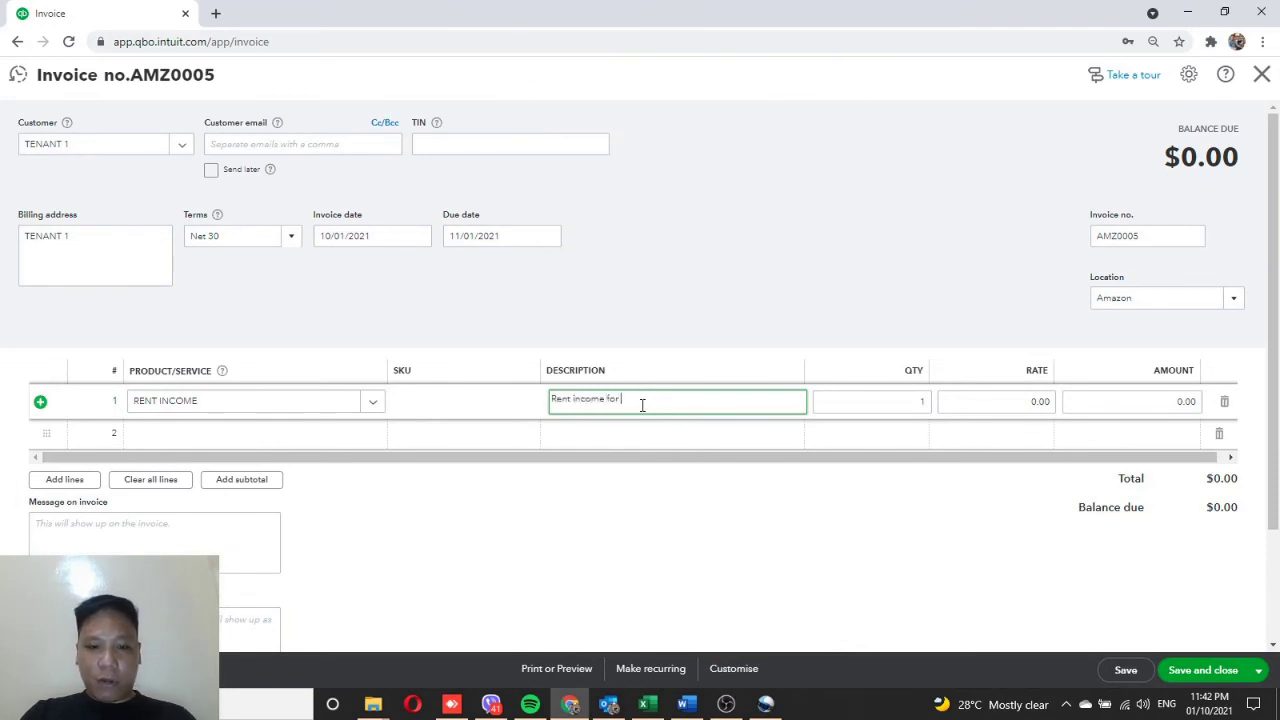
text(the month)
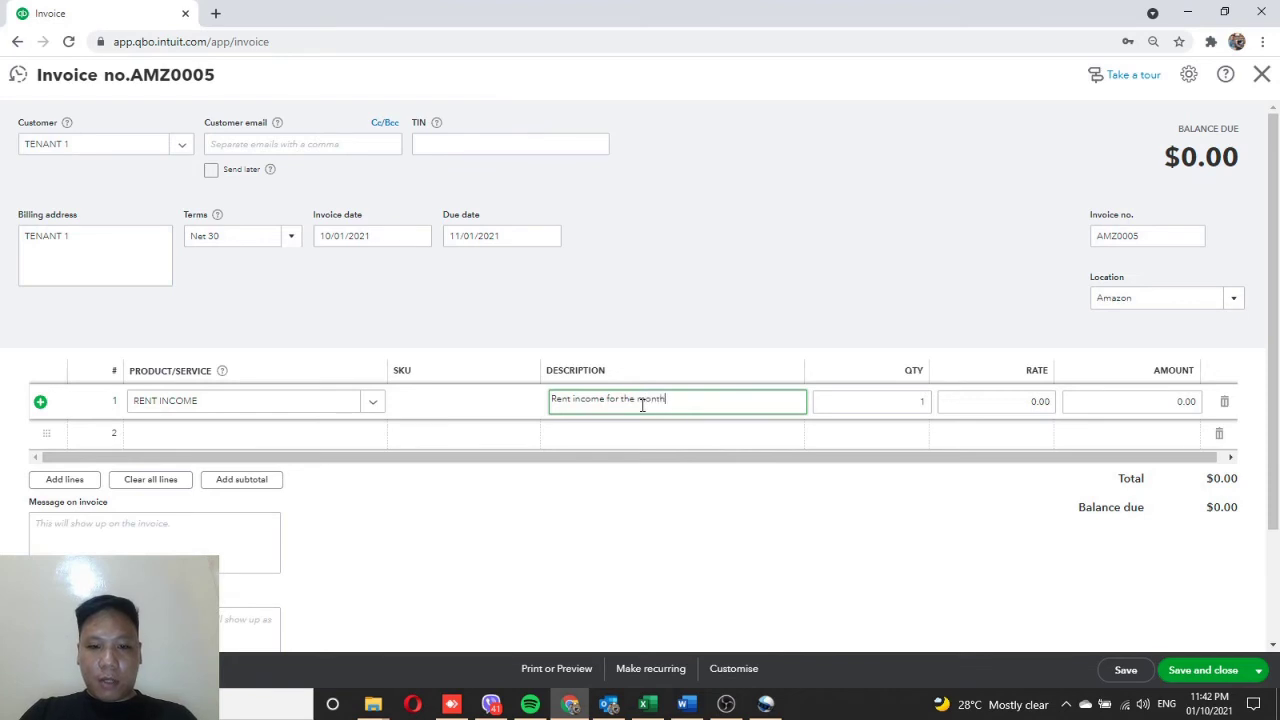
text( of )
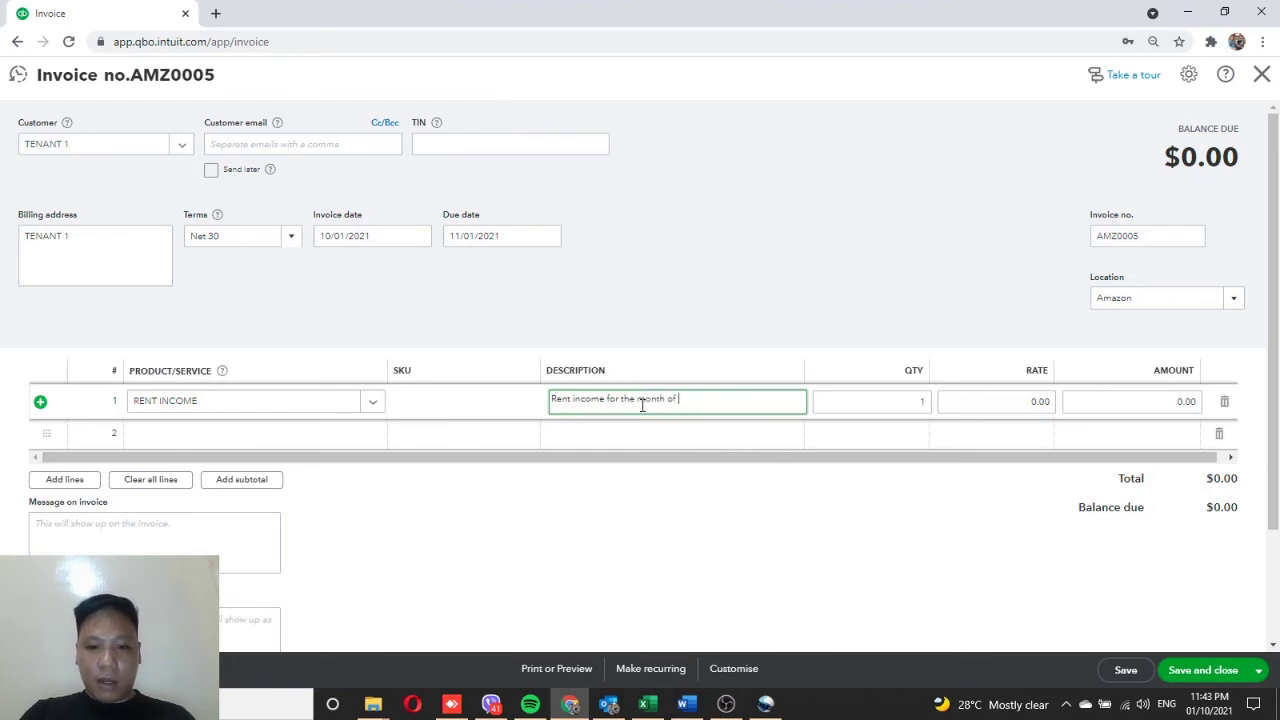
text(October 2021)
click(1020, 400)
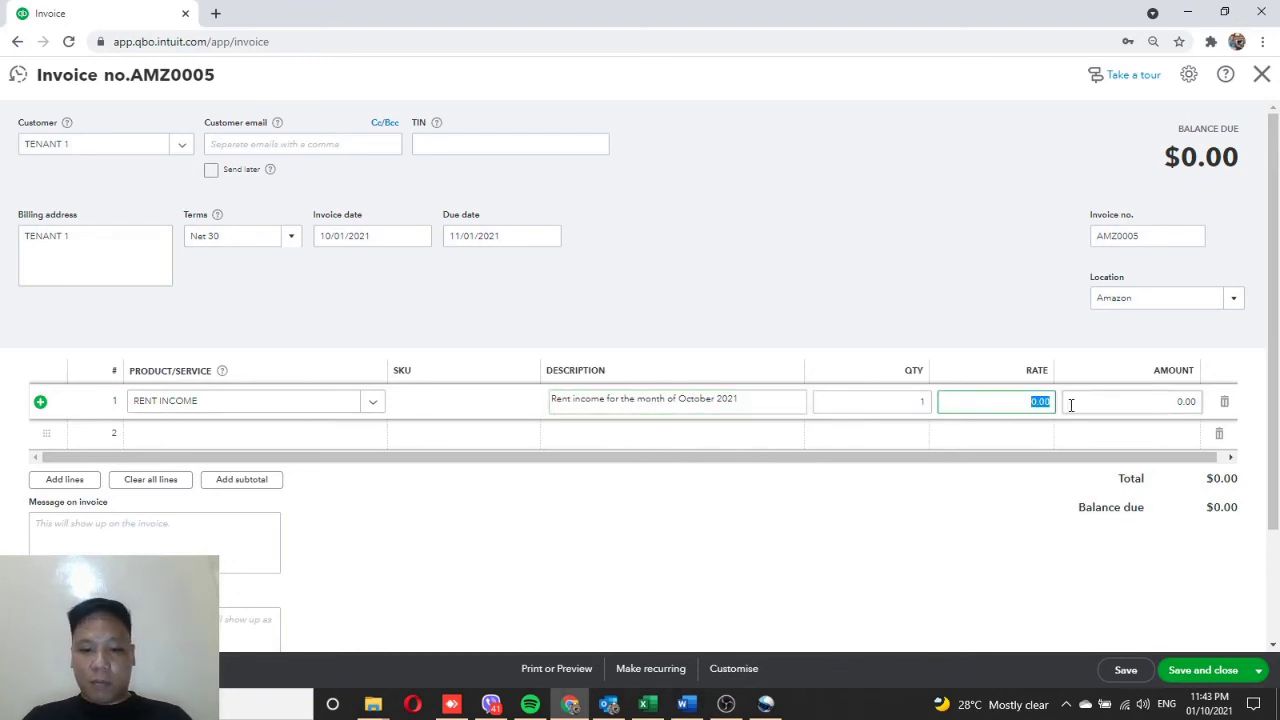
text(30)
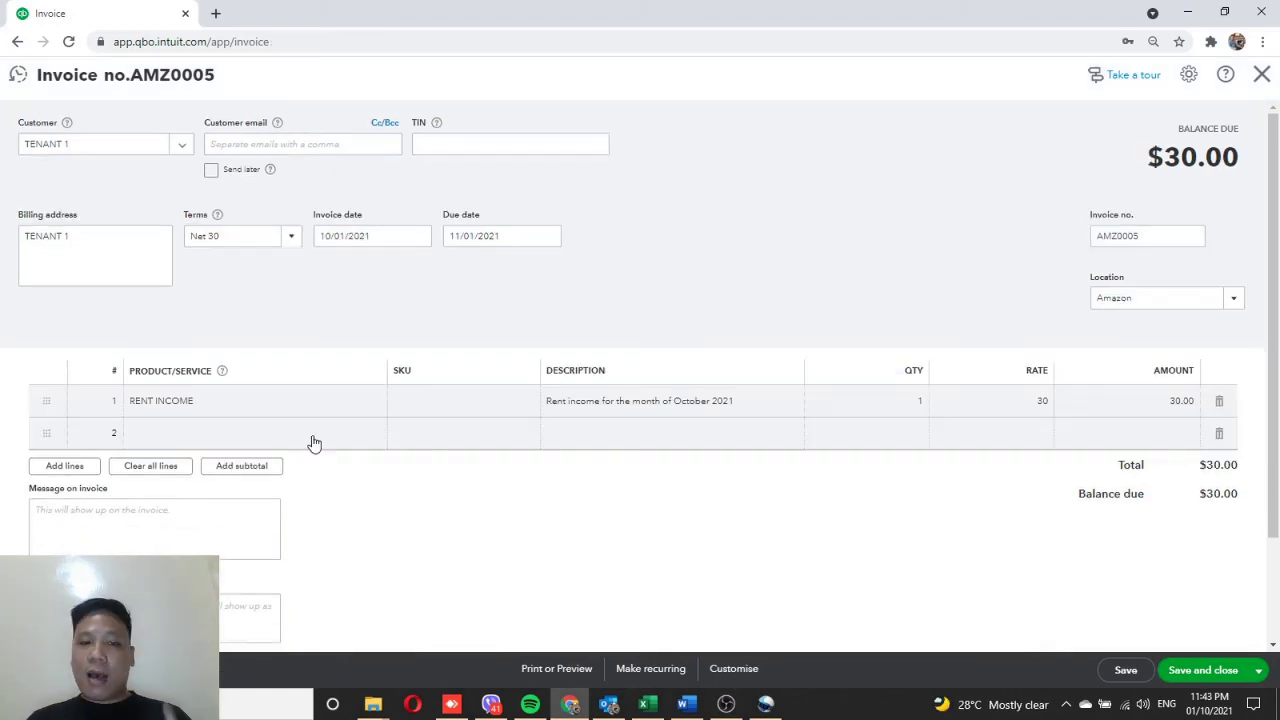
Add SECURITY DEPOSIT as the second invoice line with the description "Deduction of unpaid rent against security deposit".
click(313, 443)
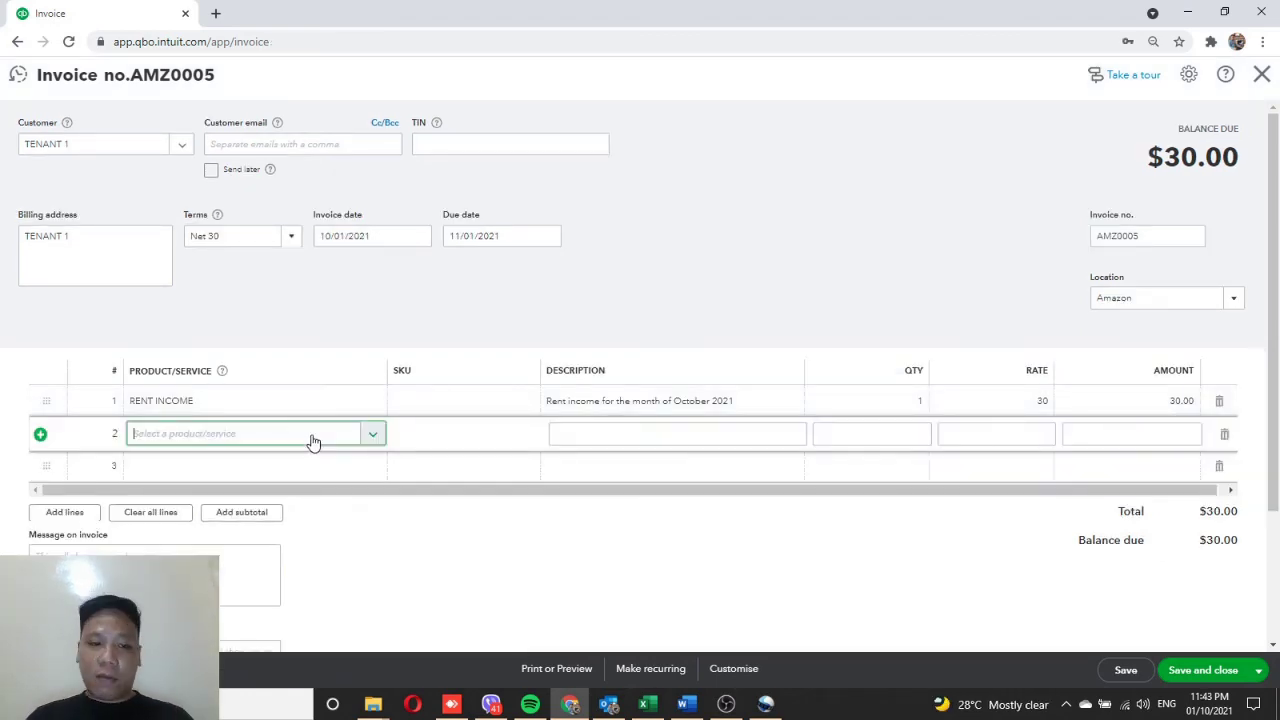
text(sec)
click(249, 505)
click(573, 439)
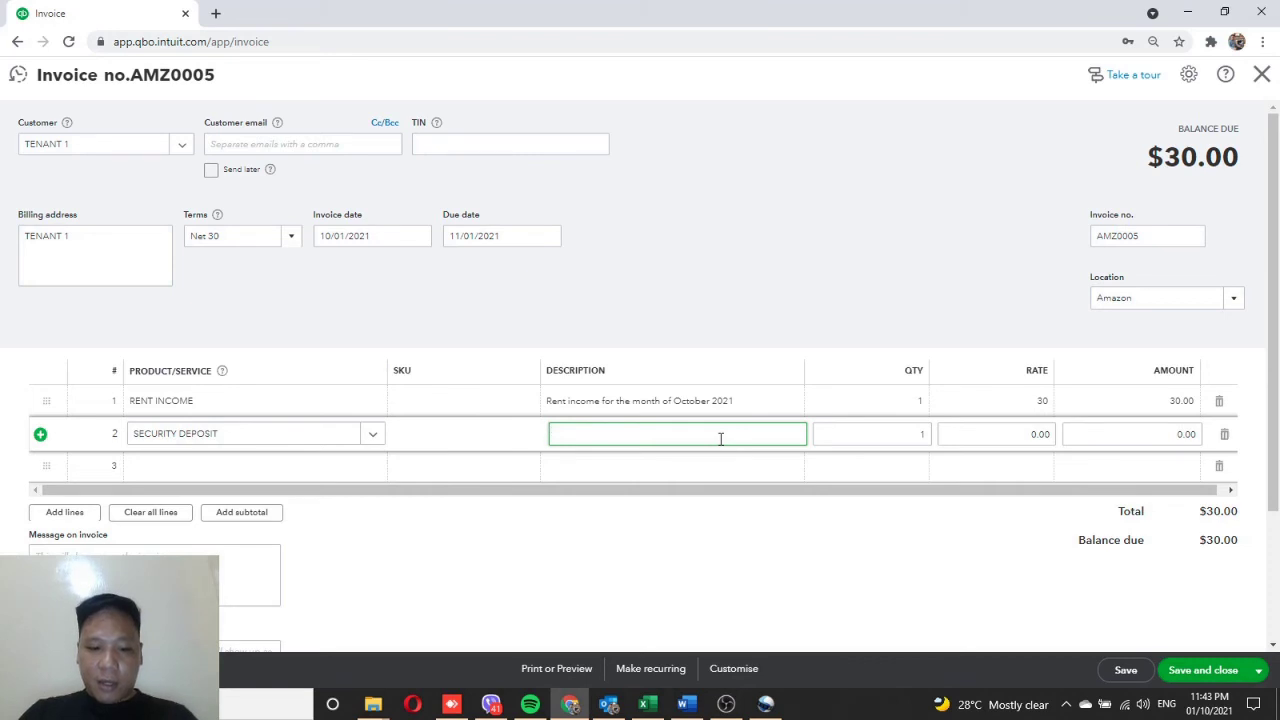
text(Deduction)
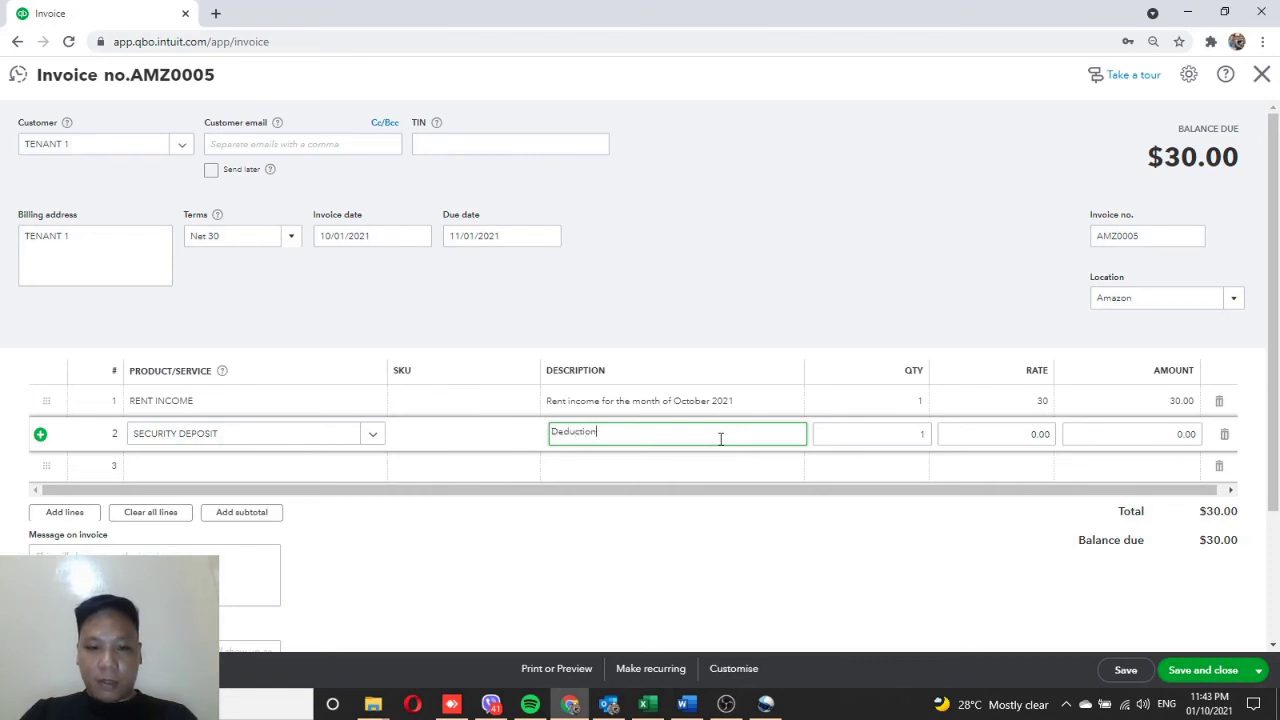
text( of)
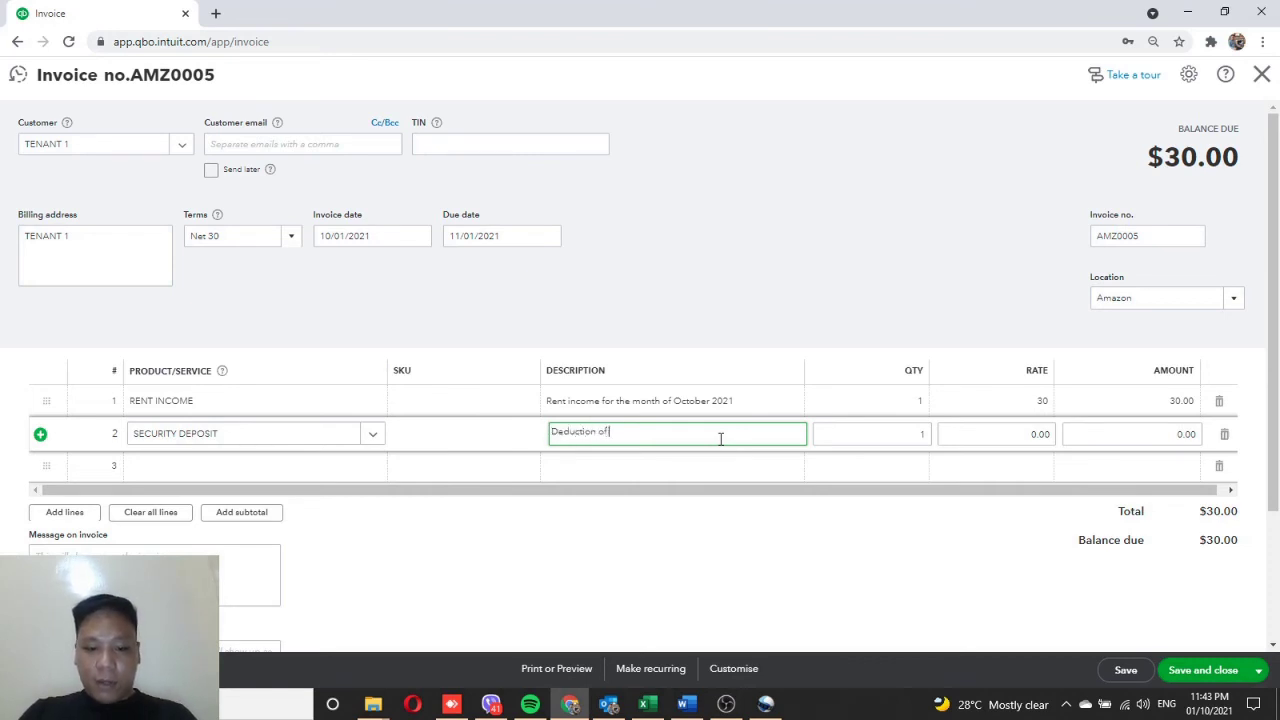
text( unpaid rent agai)
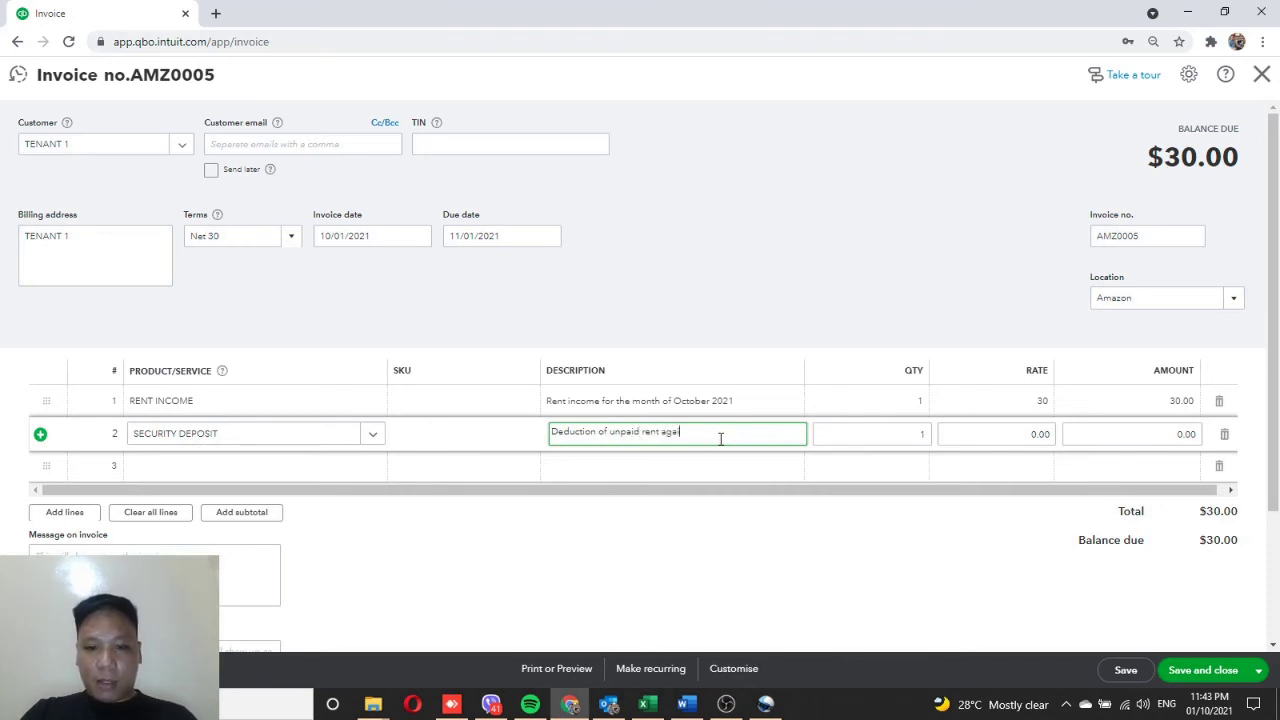
text(nst security dep)
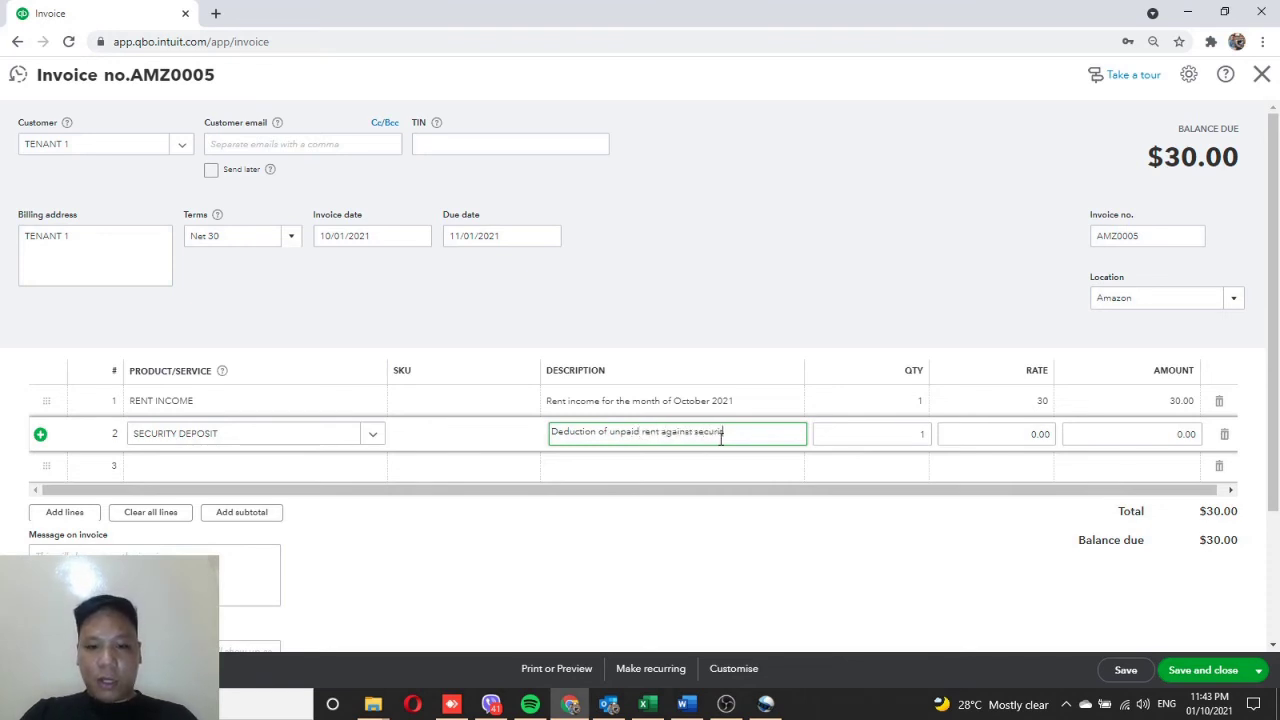
text(osit)
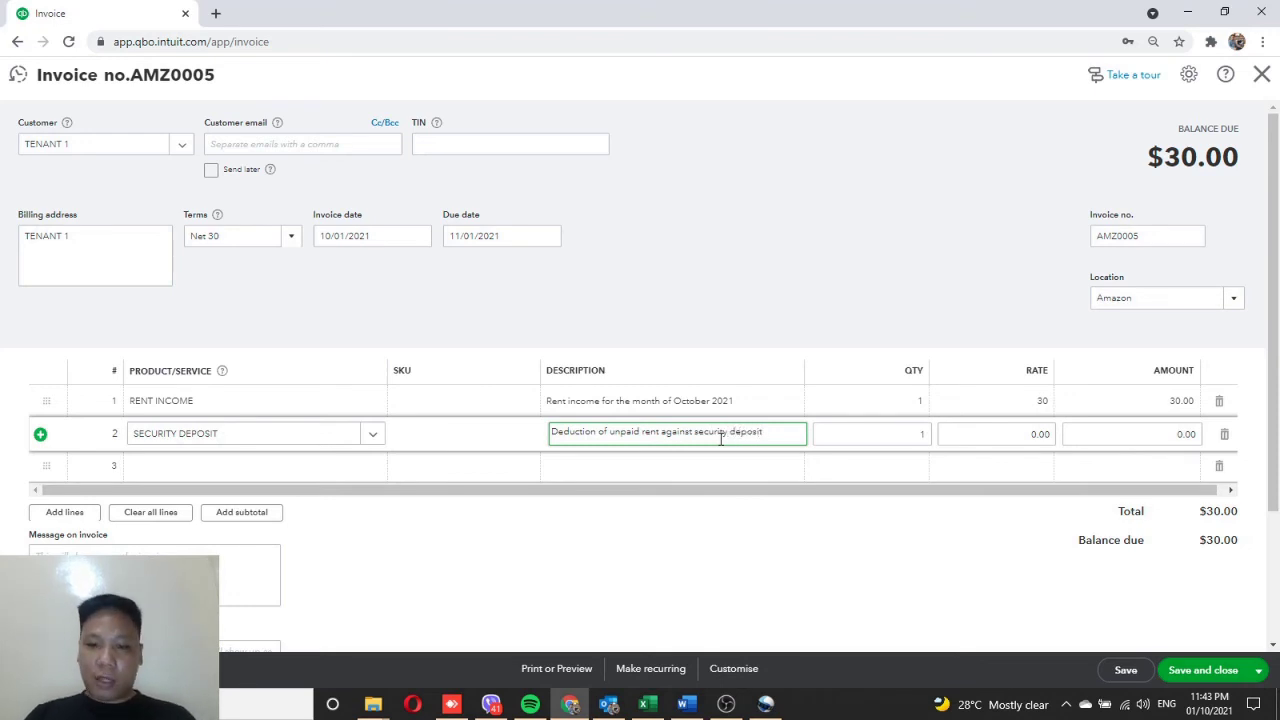
Set the SECURITY DEPOSIT line's quantity to -1 and rate to 30, then save and close the invoice.
click(903, 437)
key(BackSpace)
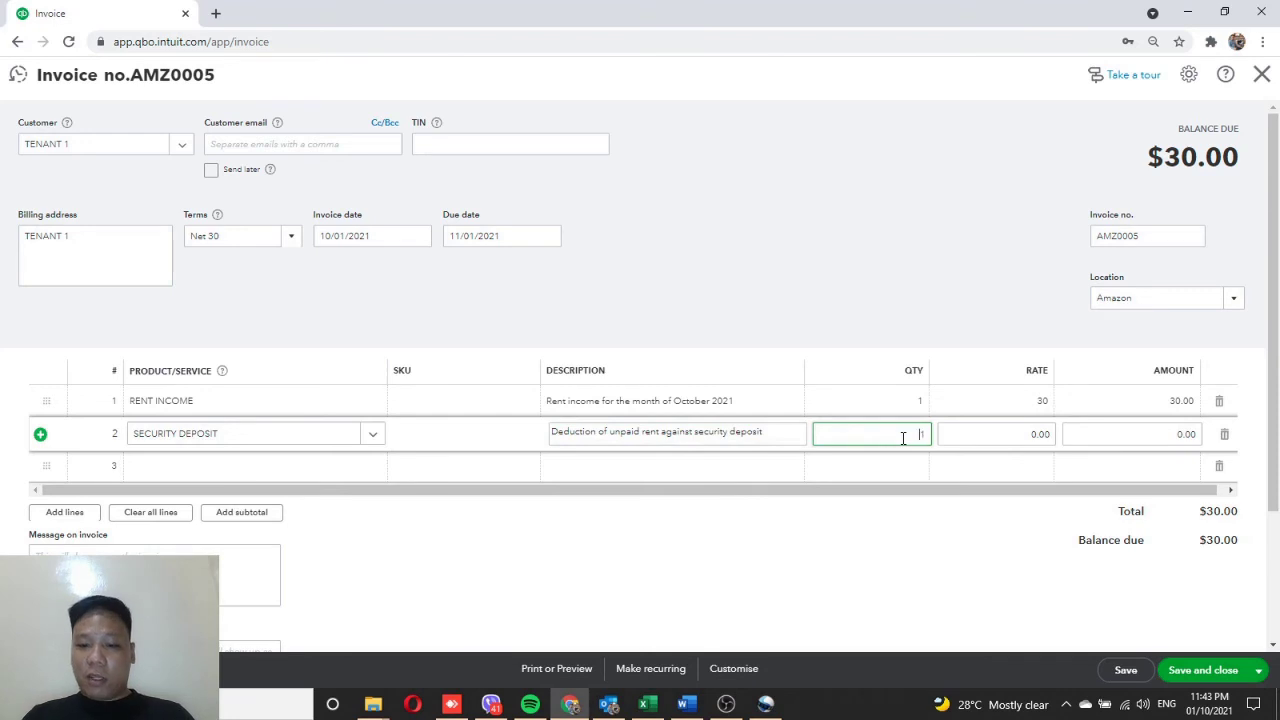
text(-1)
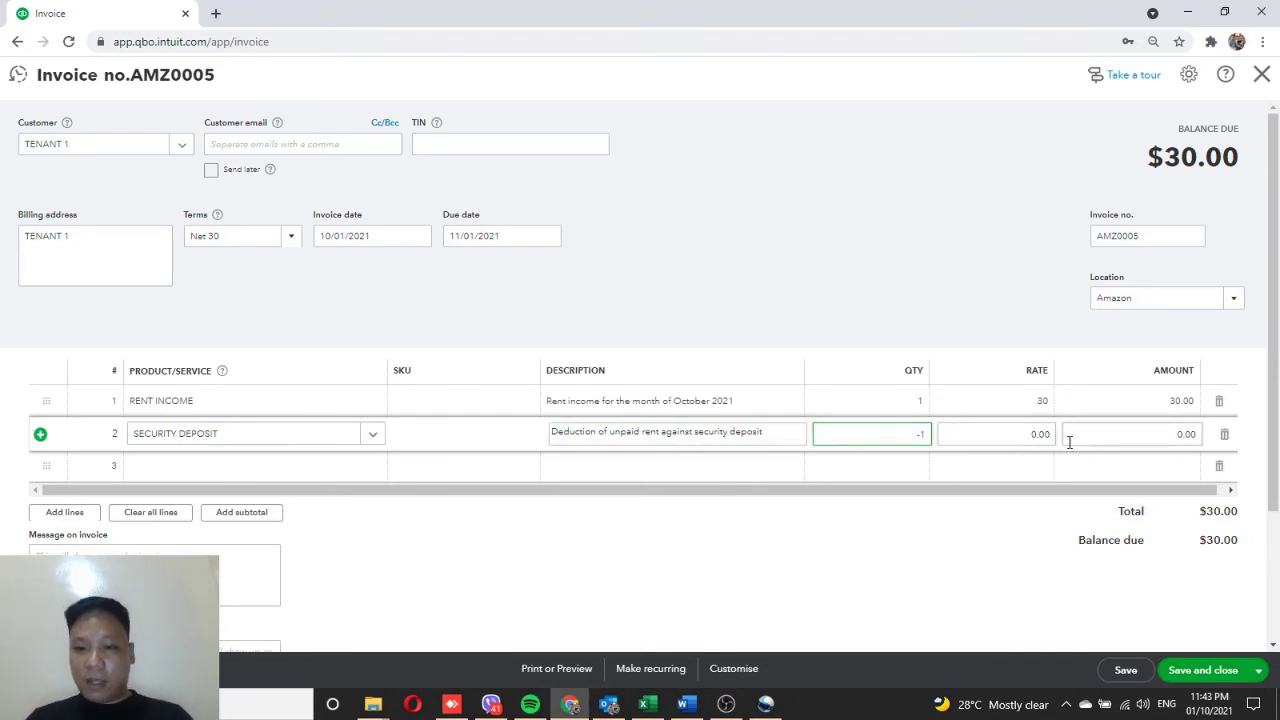
key(Tab)
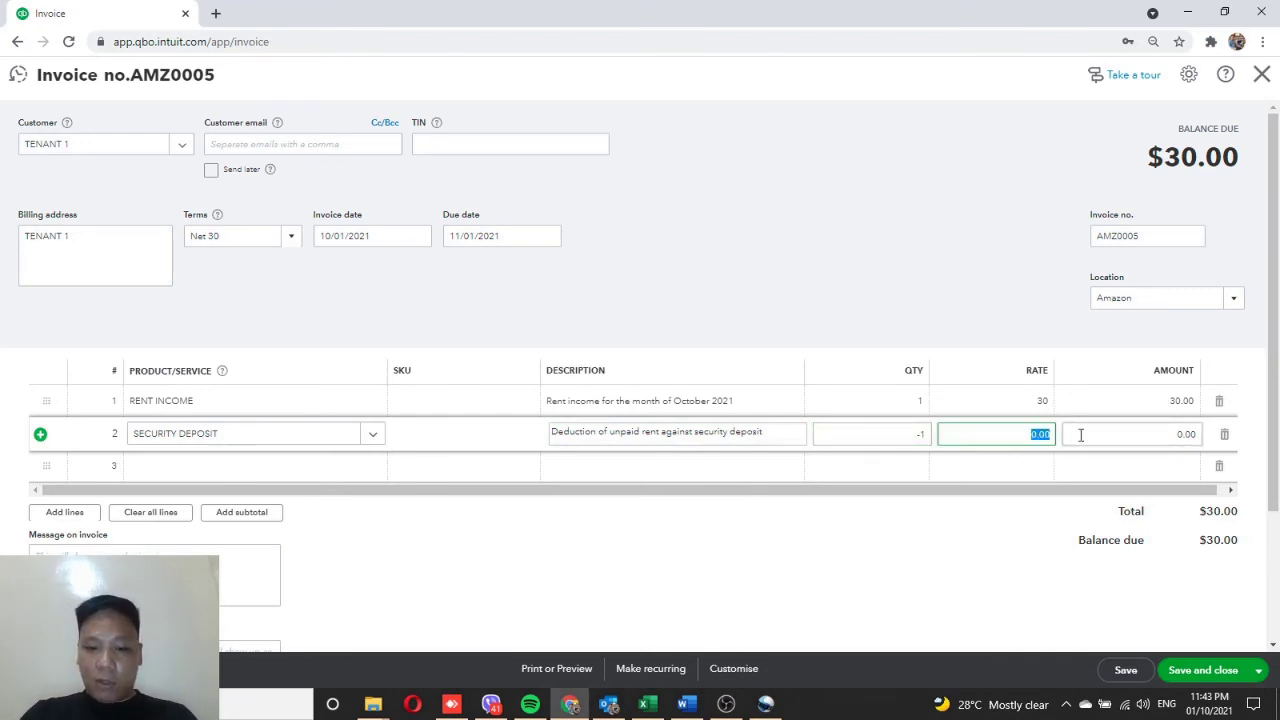
text(30)
click(924, 547)
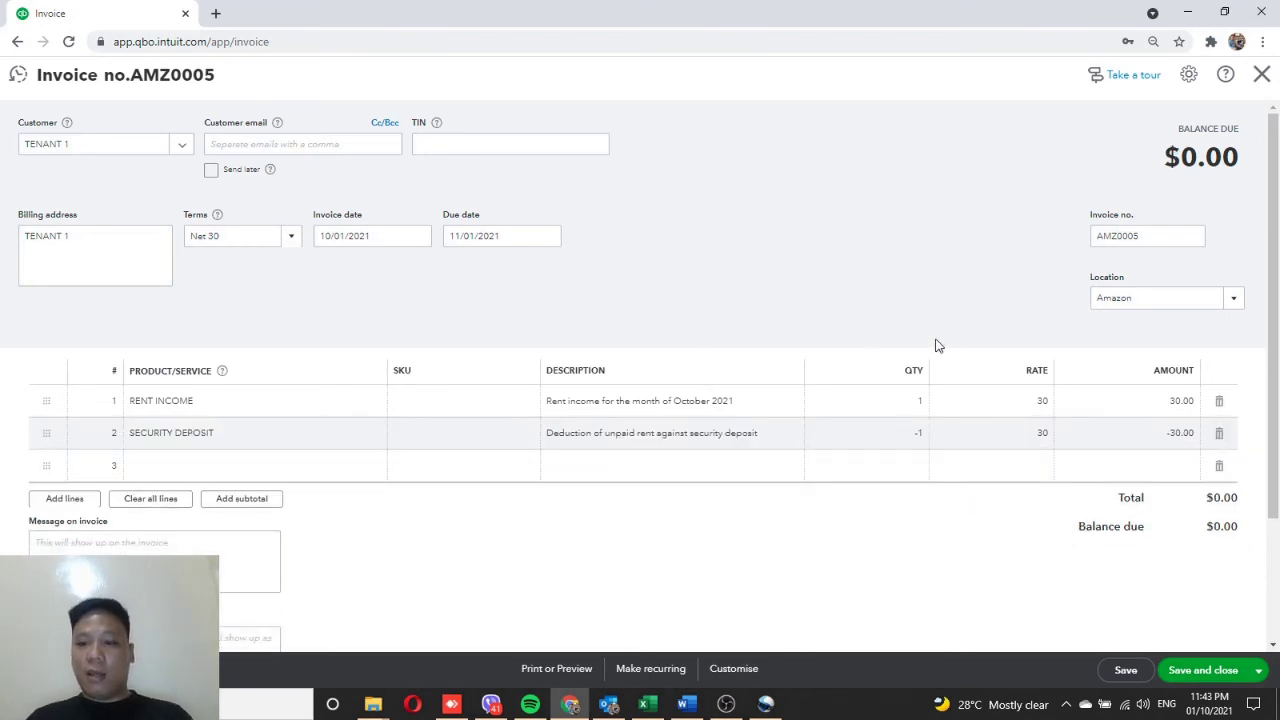
click(1203, 671)
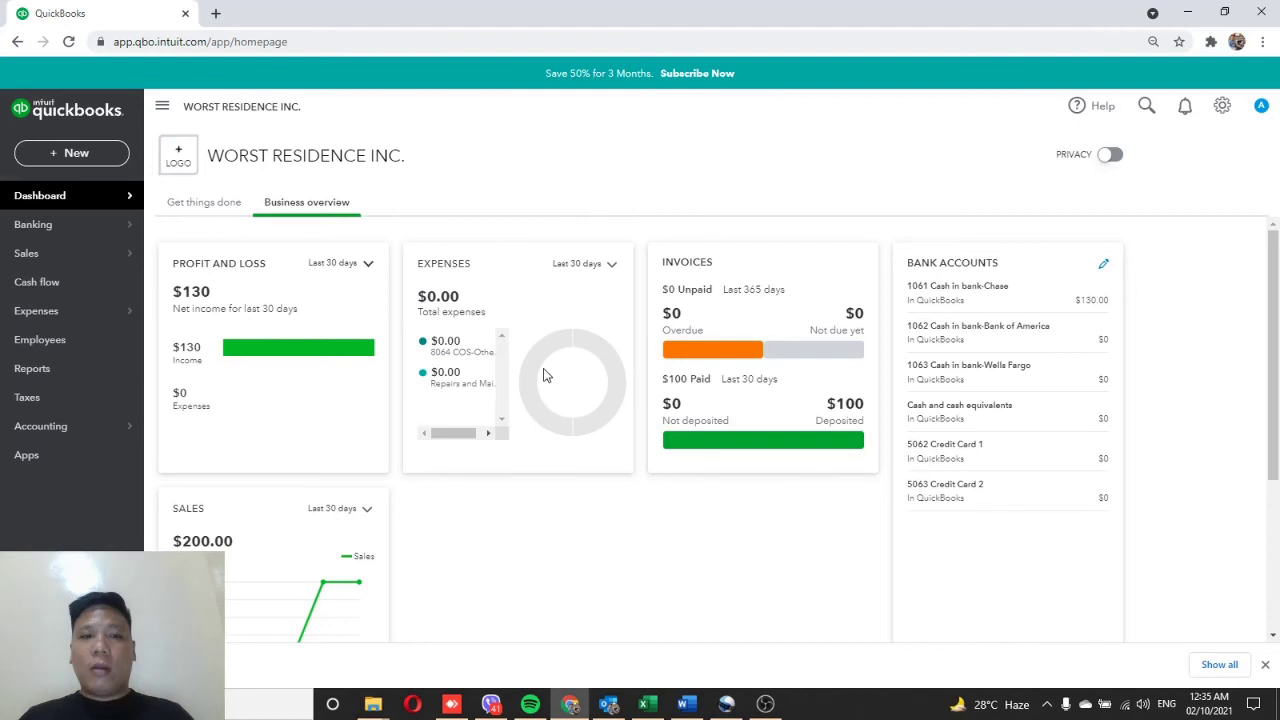
Find the SECURITY DEPOSIT service in the products and services list and open it for editing.
mouse_move(44, 260)
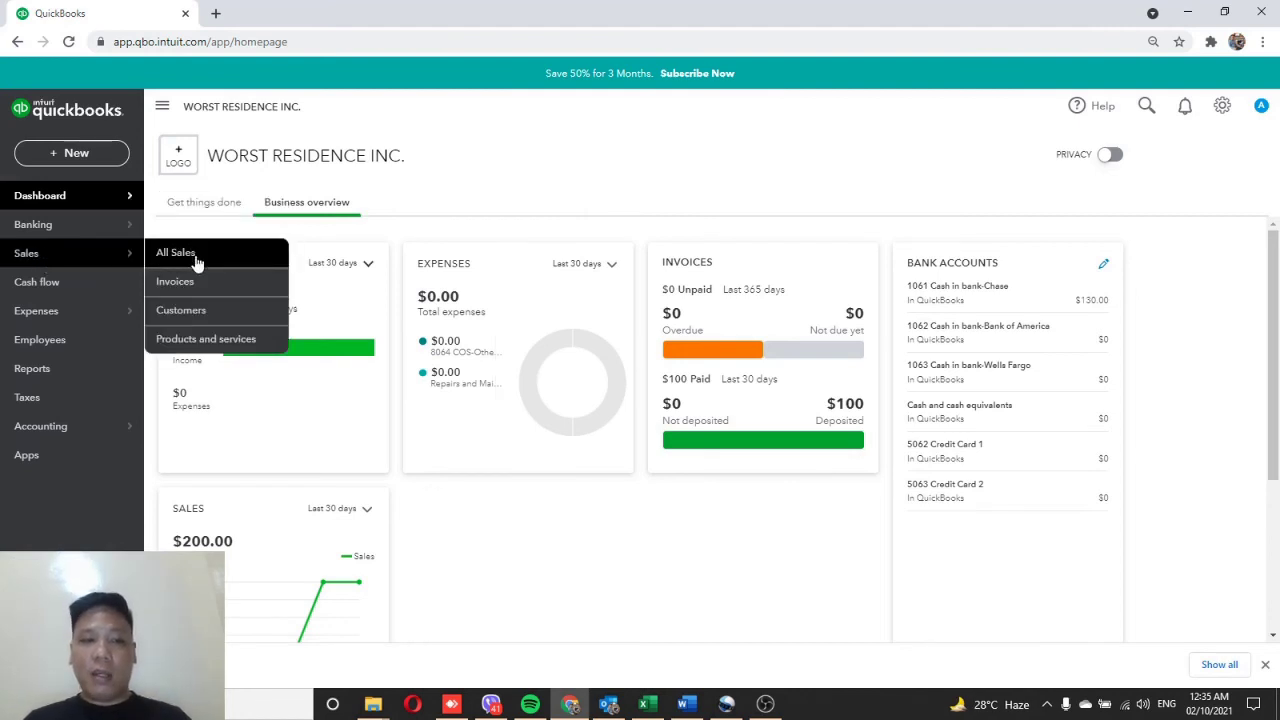
click(203, 340)
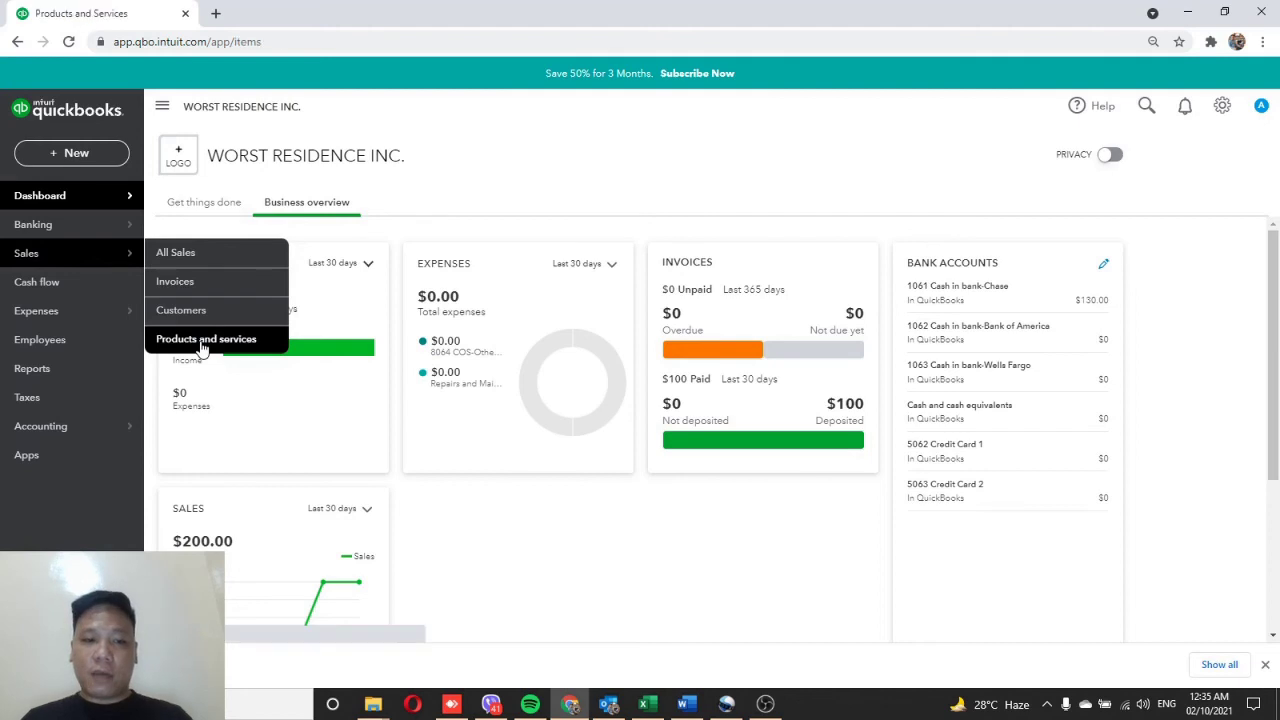
click(247, 421)
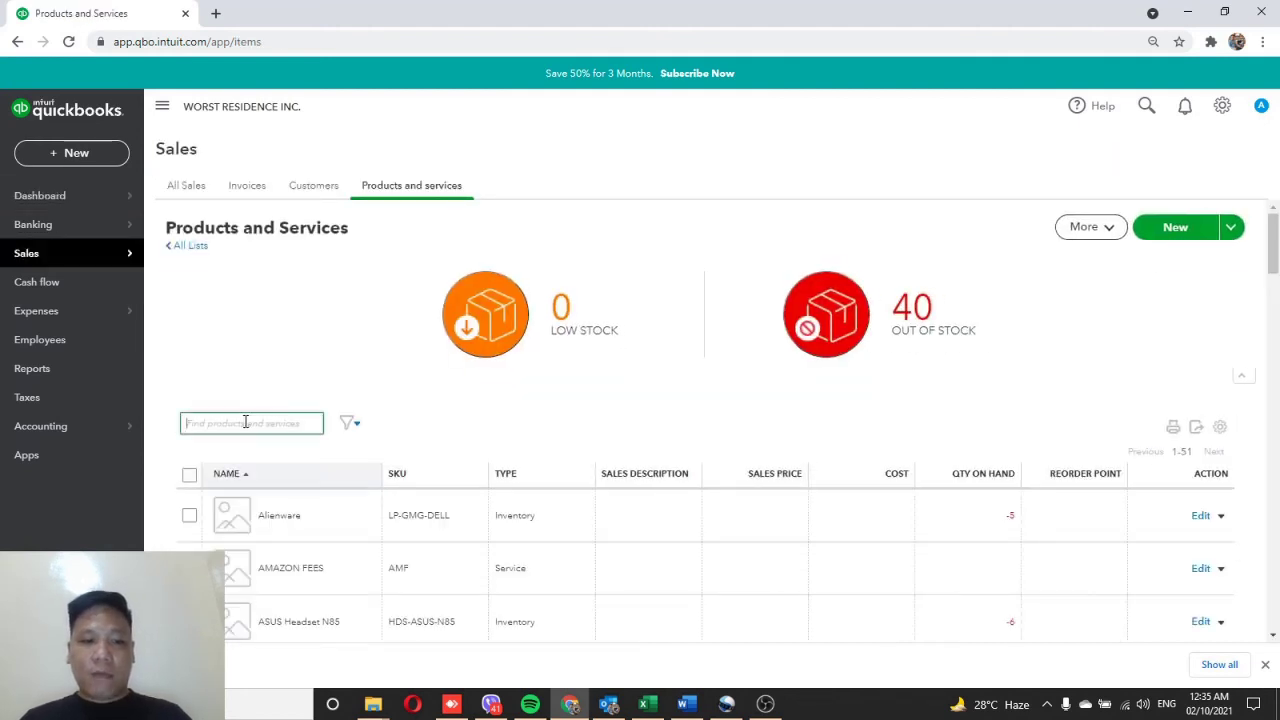
text(sec)
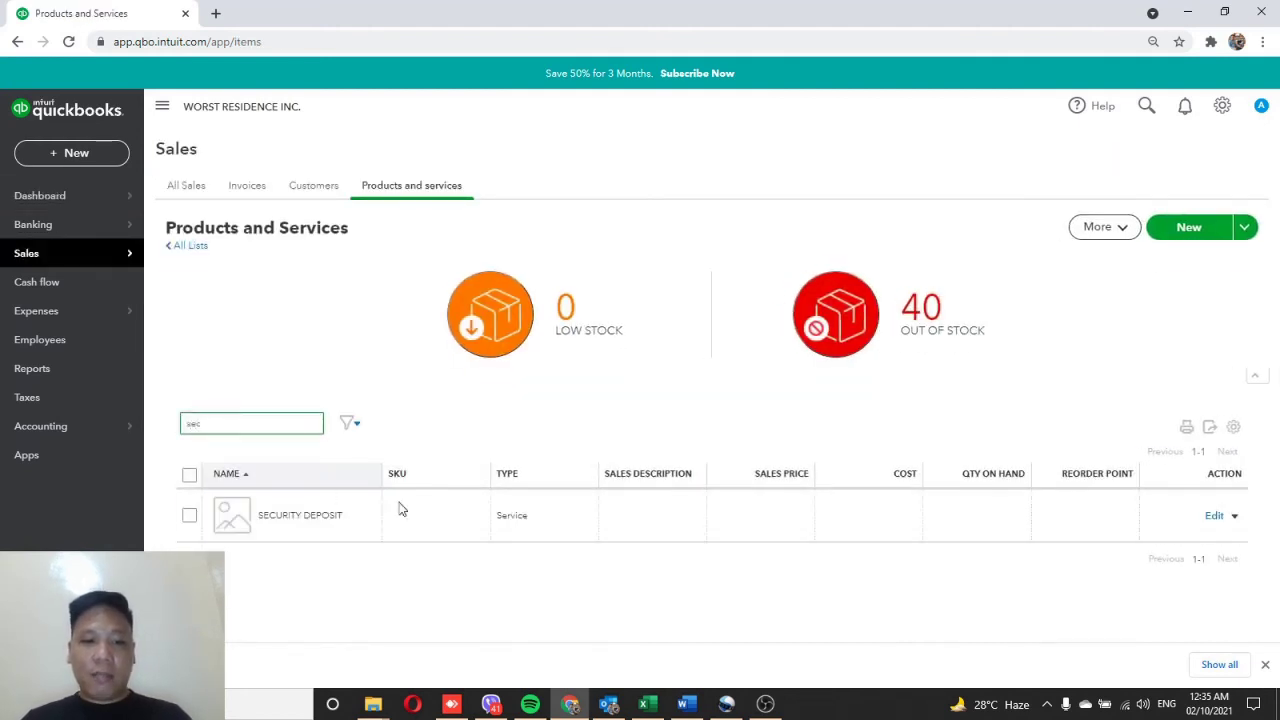
click(1213, 517)
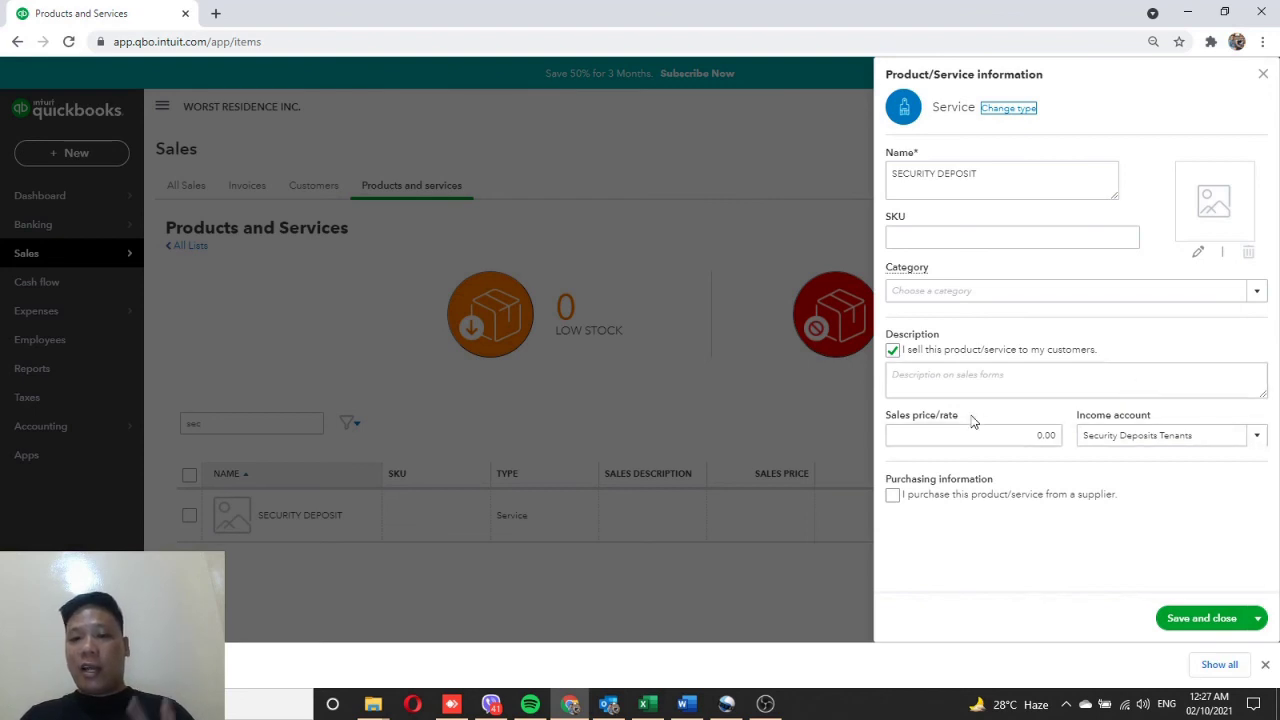
Mark SECURITY DEPOSIT as purchased from a supplier, set its expense account to Security Deposits Tenants, and save the service.
click(894, 498)
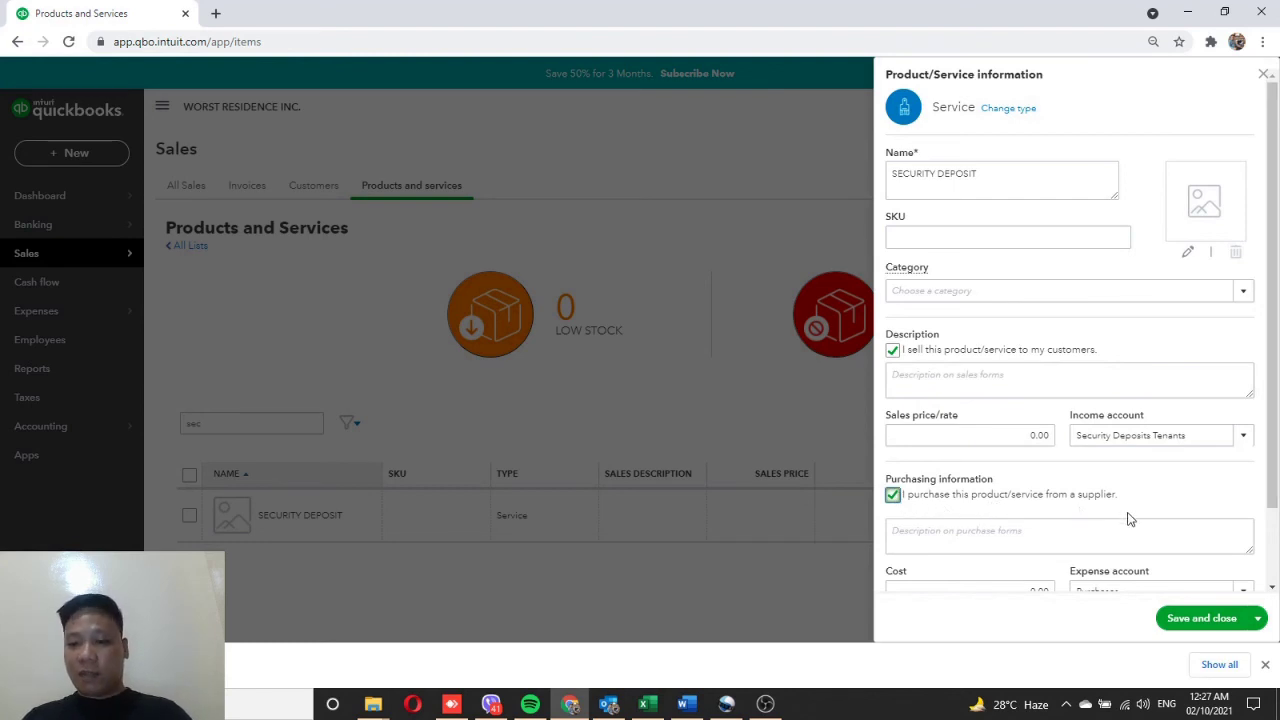
scroll(1152, 505, down, 2)
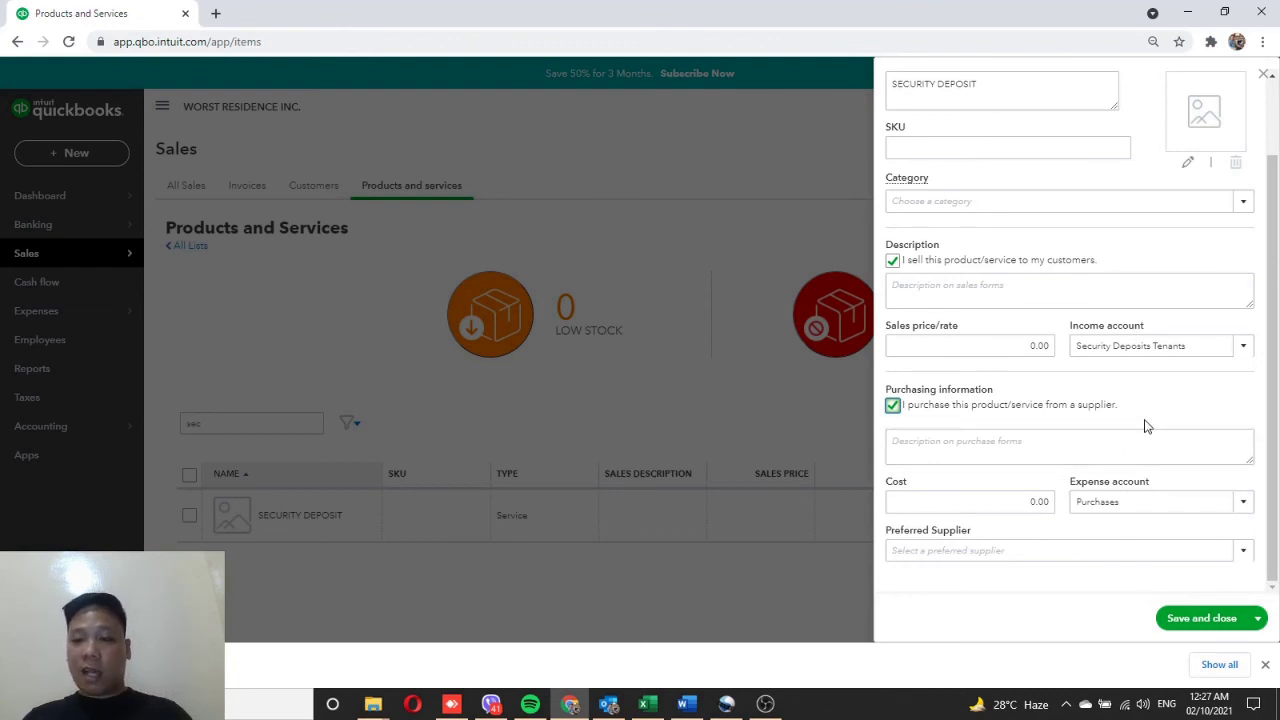
click(1147, 500)
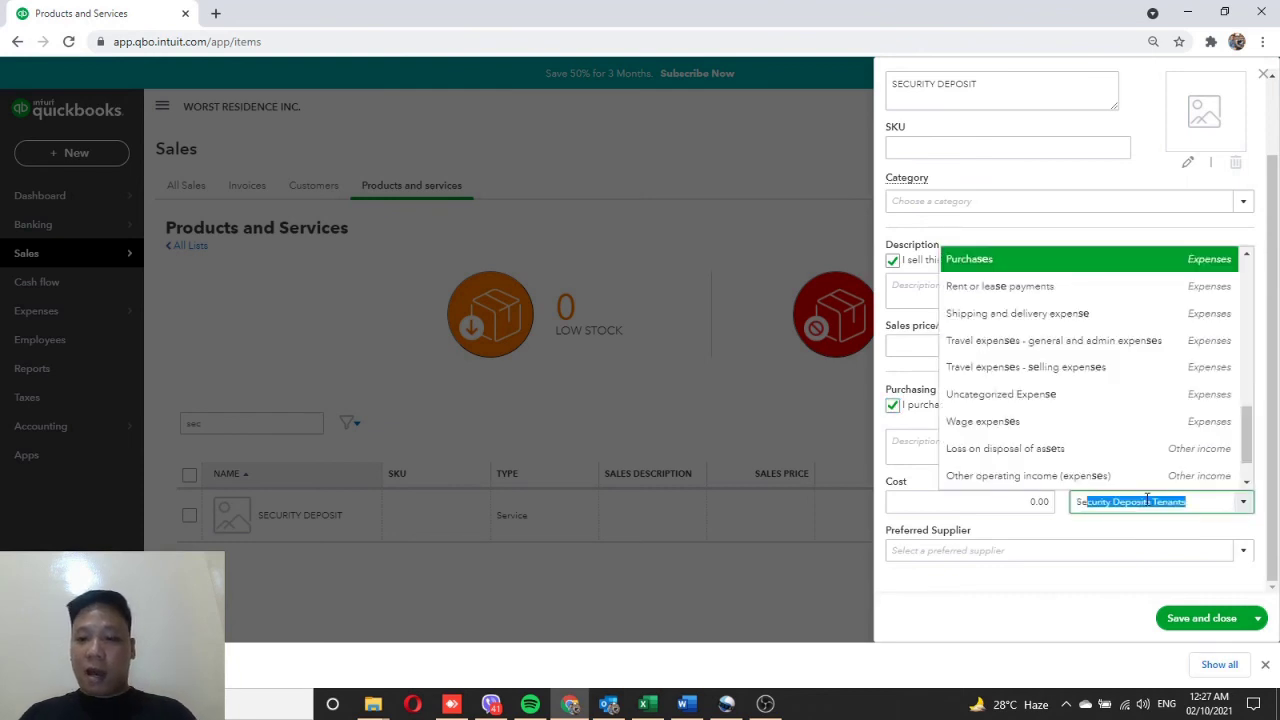
text(Sec)
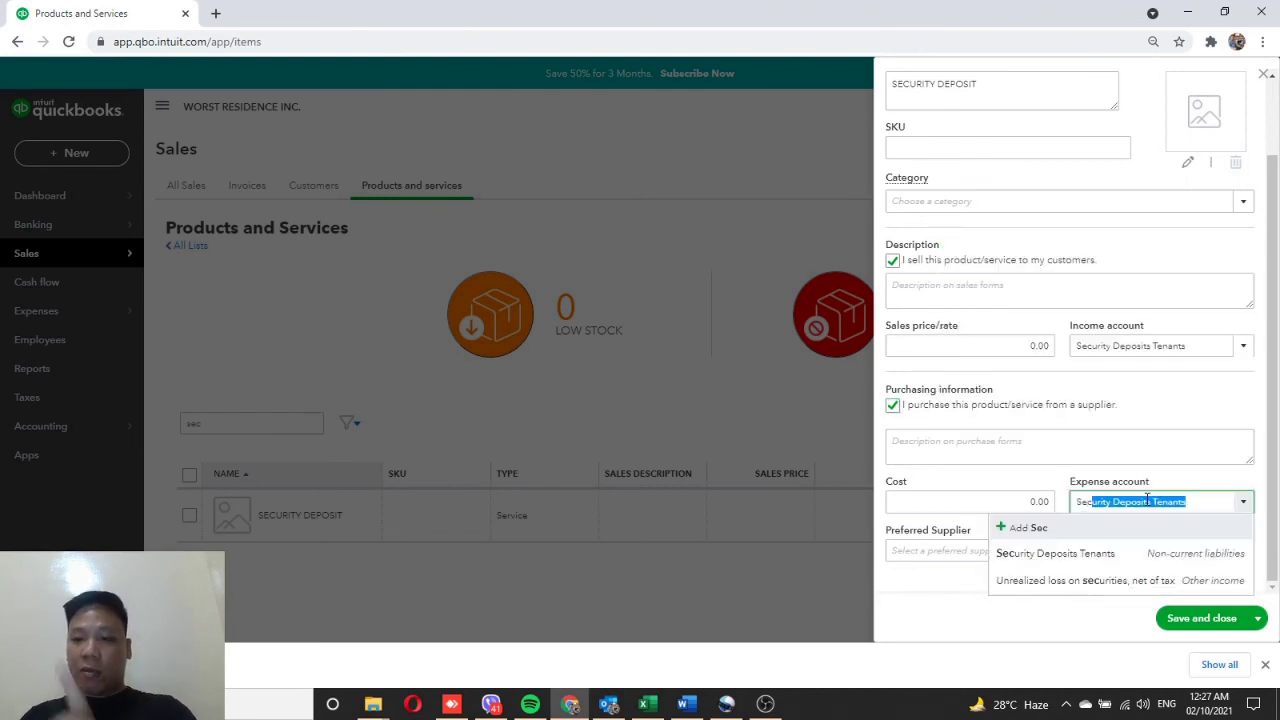
click(1077, 555)
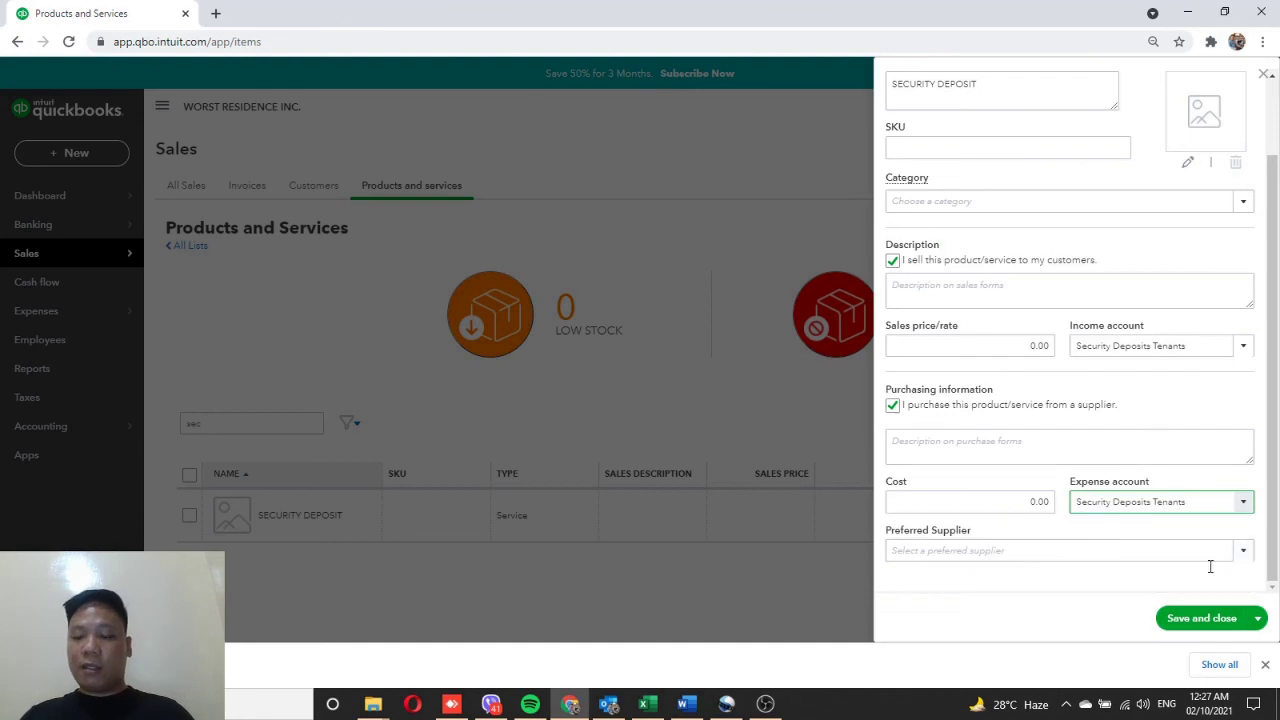
click(1212, 618)
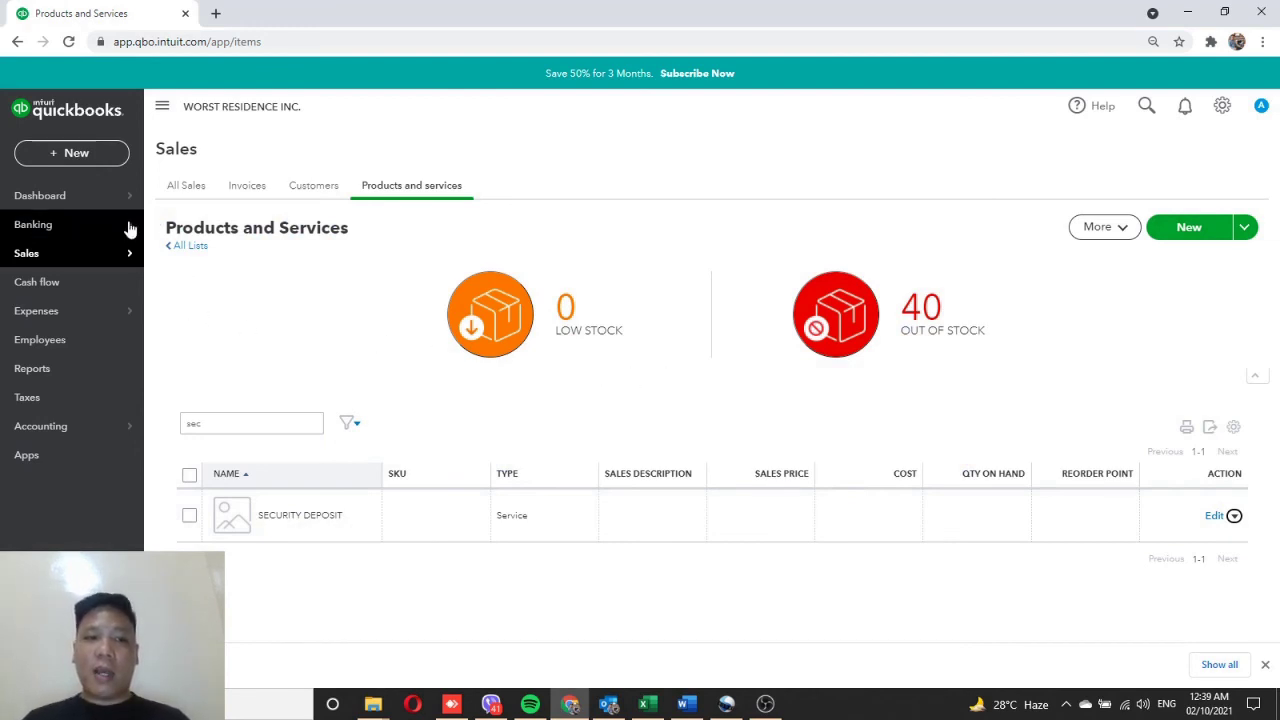
Start a new cheque with TENANT 1 as the payee.
click(102, 163)
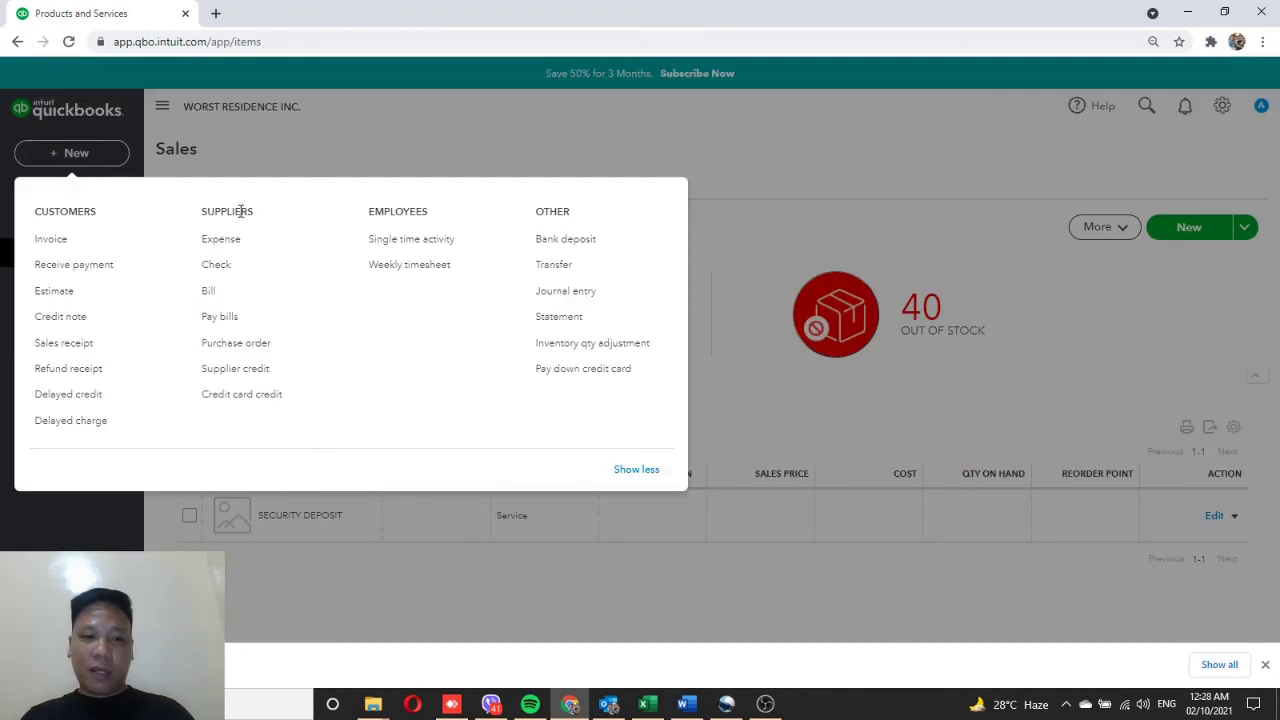
click(216, 266)
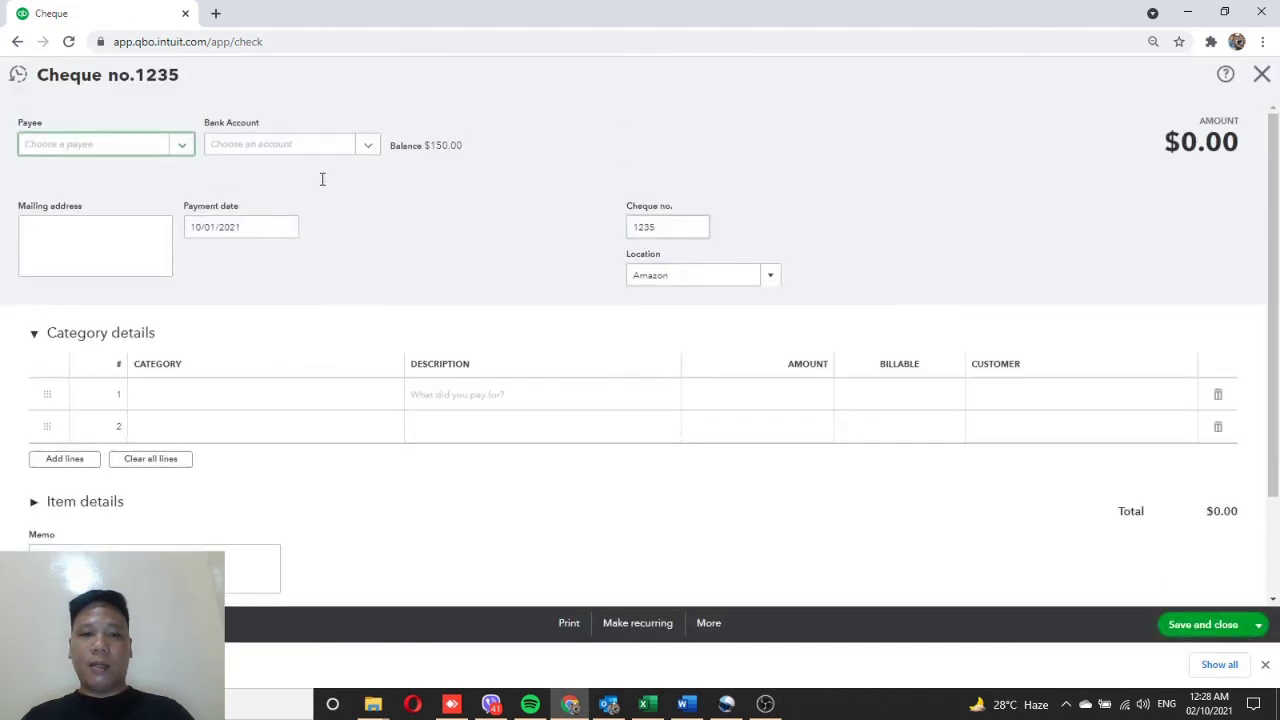
click(183, 150)
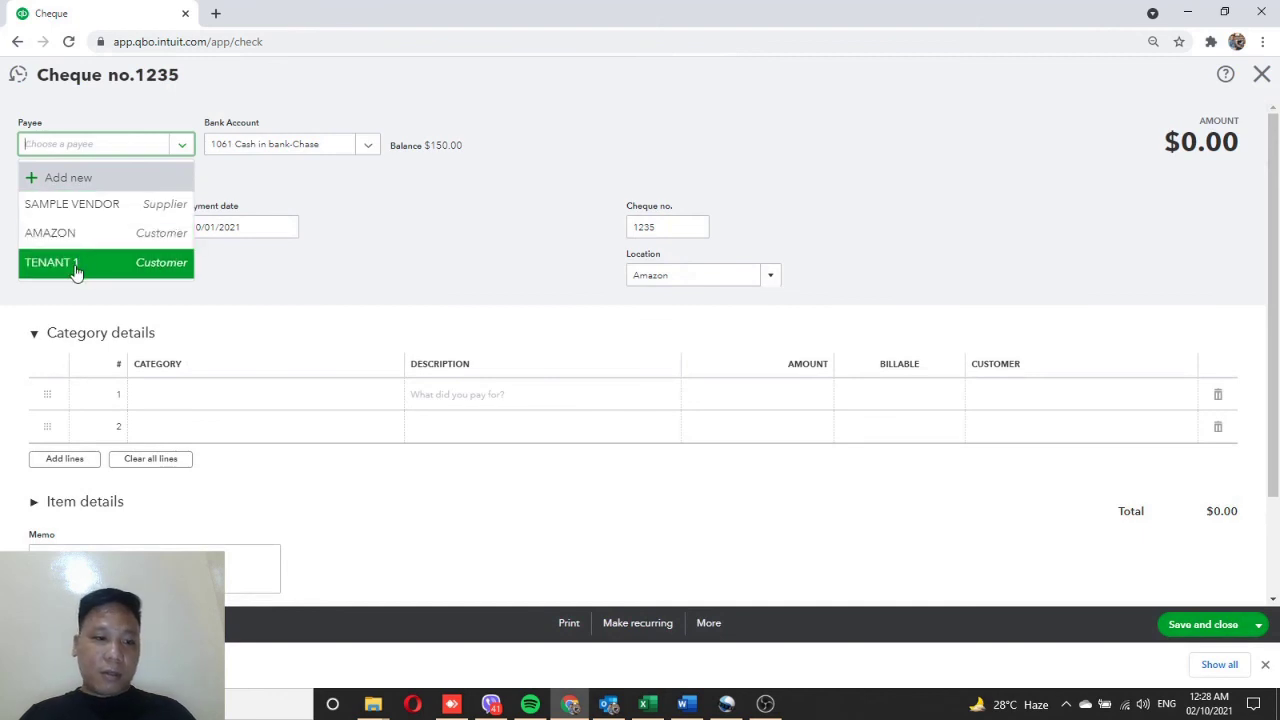
click(130, 266)
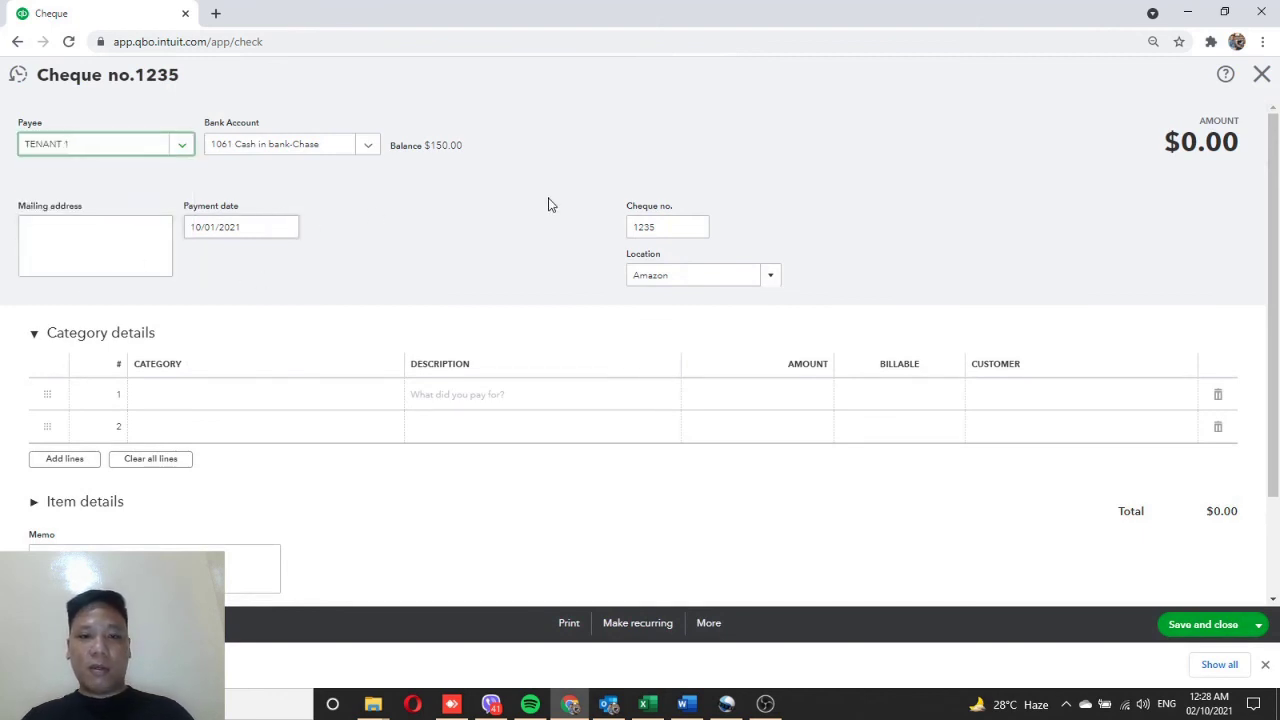
click(680, 227)
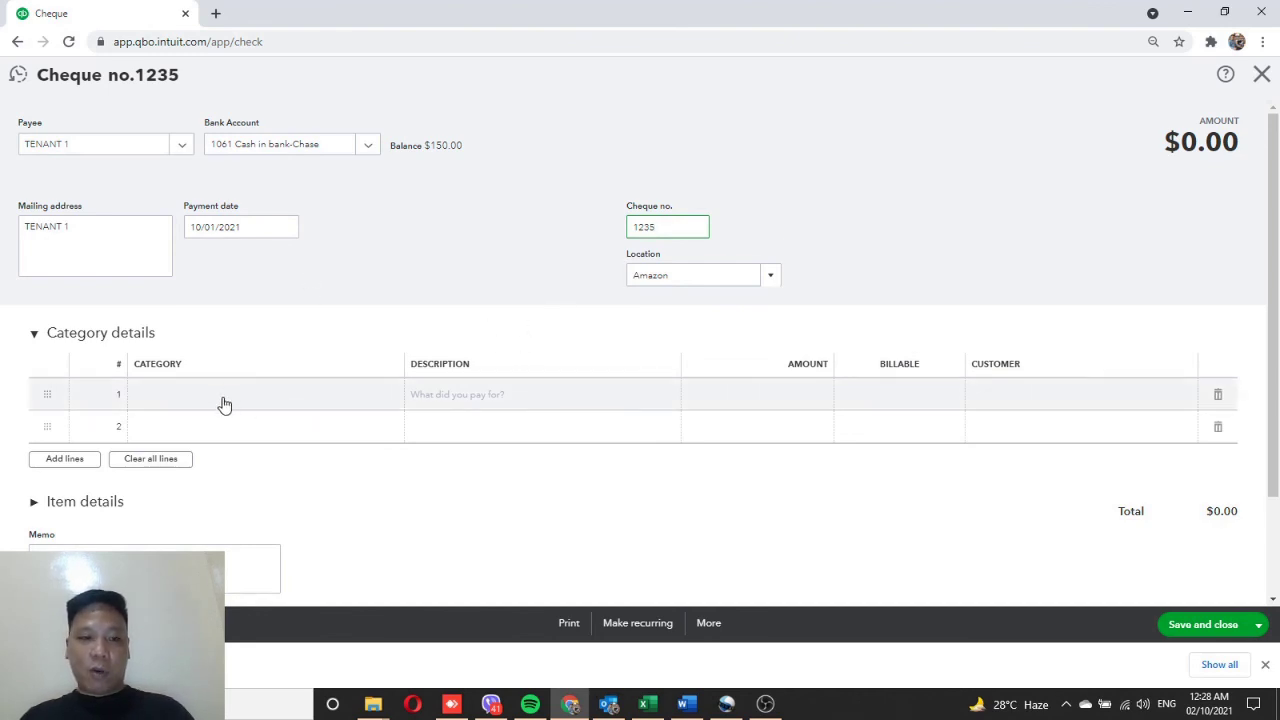
click(382, 410)
text(sec)
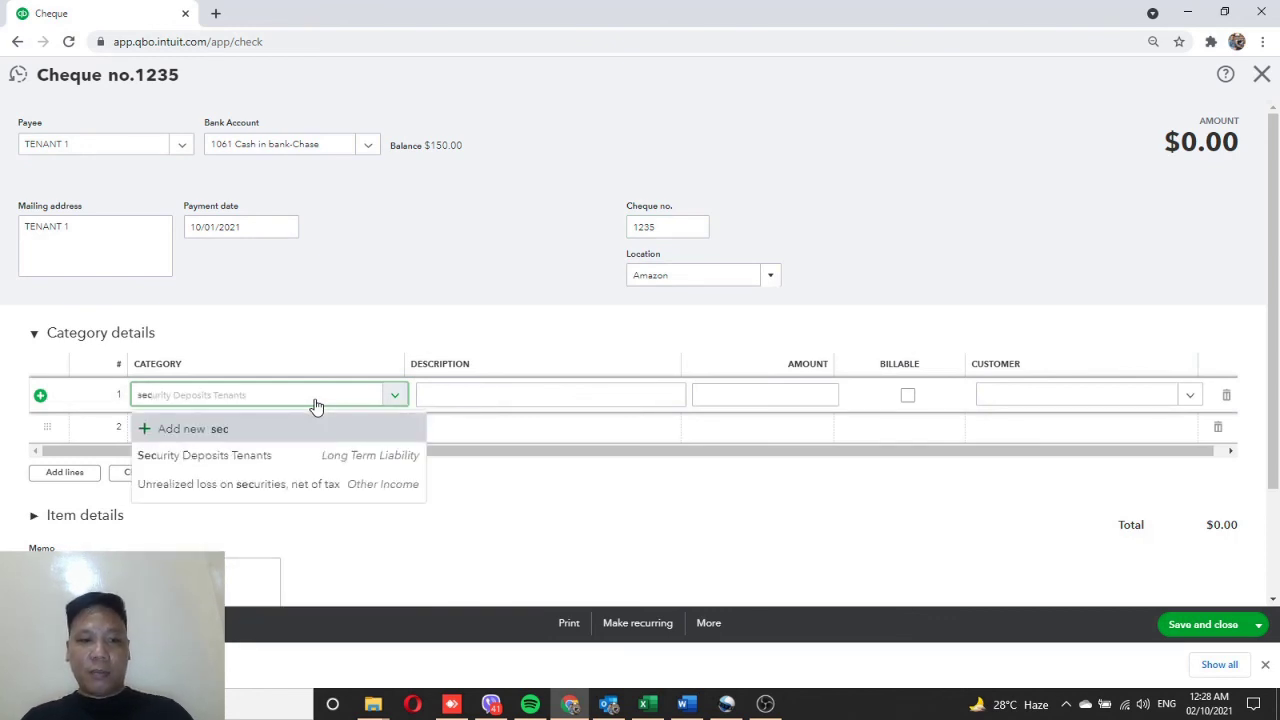
key(BackSpace)
key(BackSpace)
key(BackSpace)
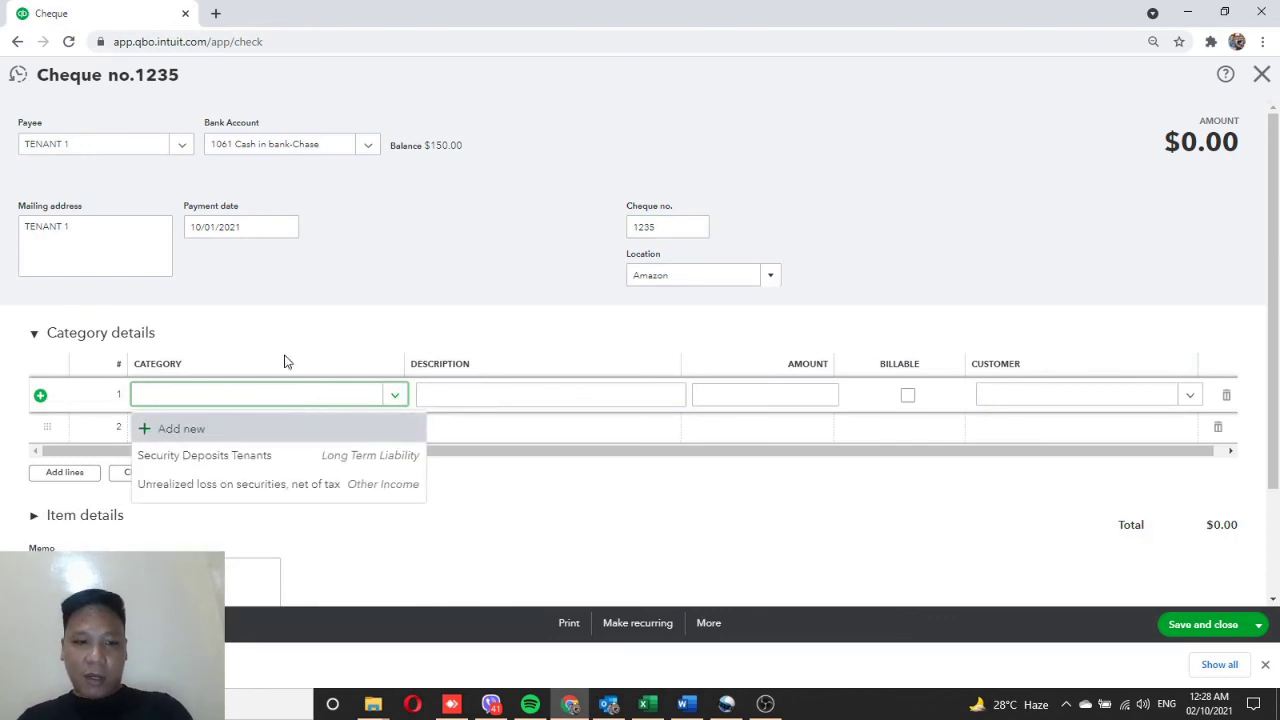
click(282, 356)
click(104, 341)
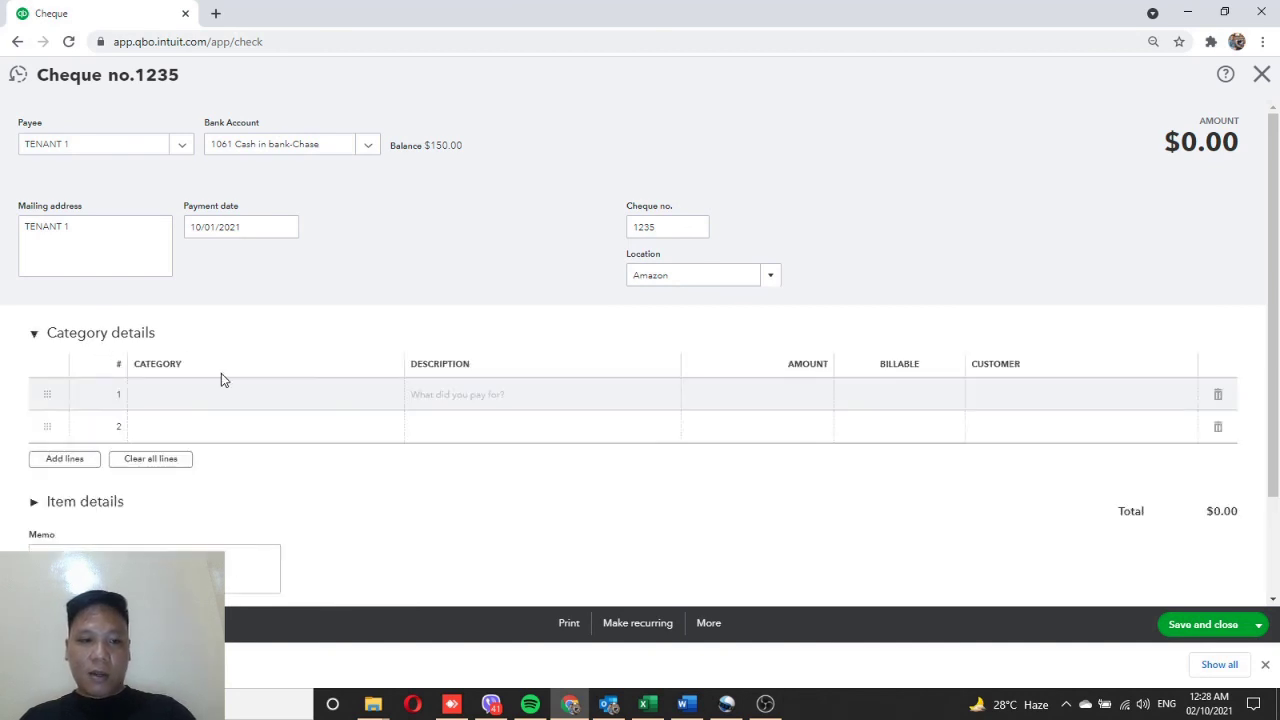
Add a SECURITY DEPOSIT item line to the cheque with the description "Refund of remaining security deposit".
scroll(225, 378, down, 1)
click(100, 424)
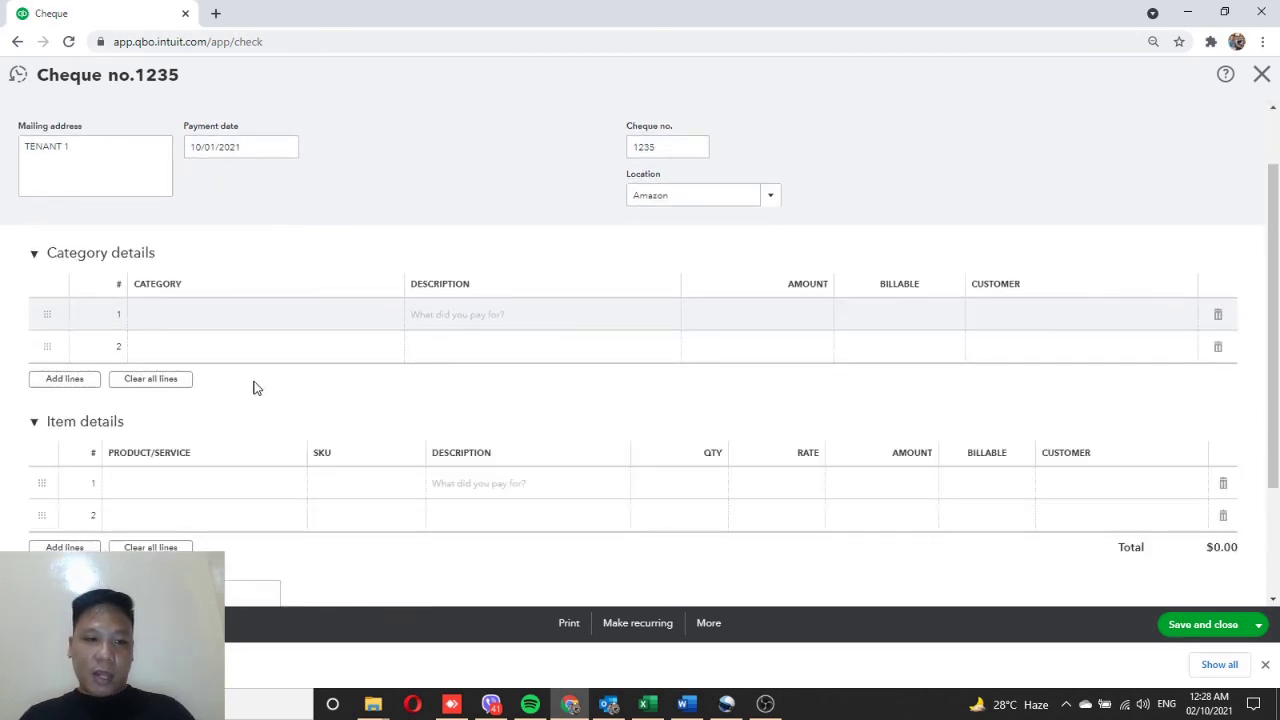
scroll(254, 386, down, 2)
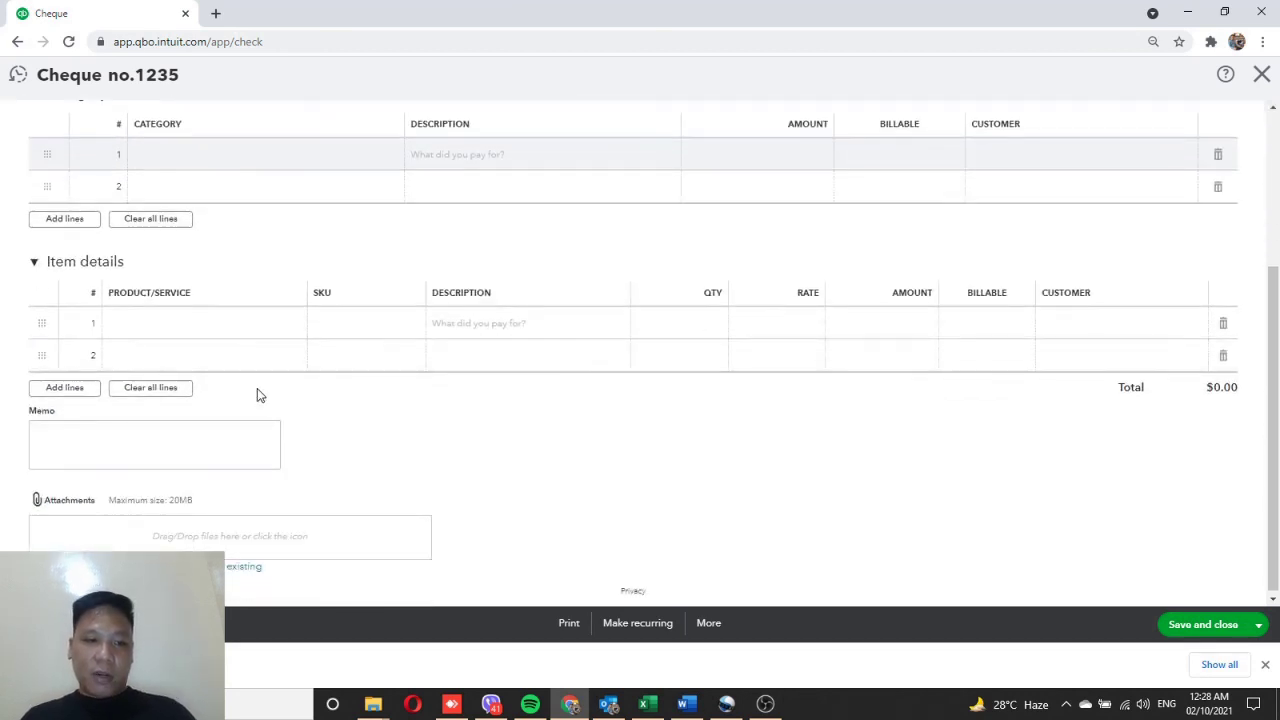
click(203, 325)
text(sec)
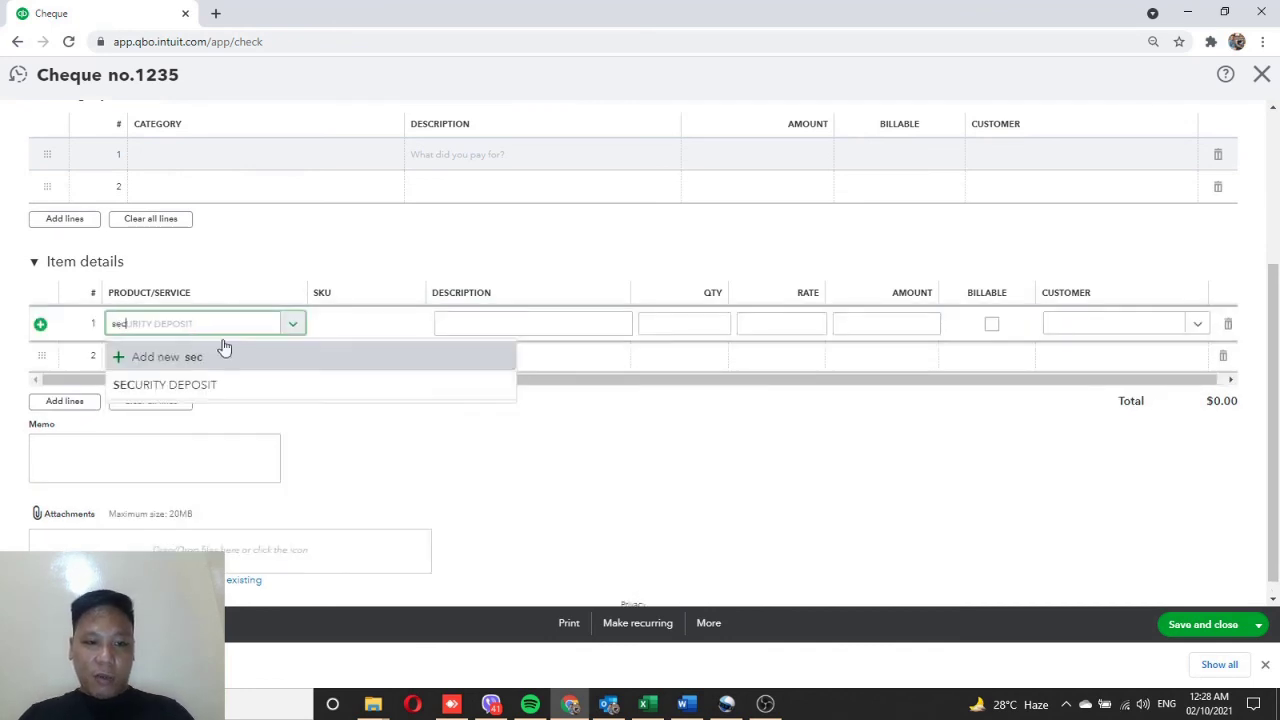
click(229, 388)
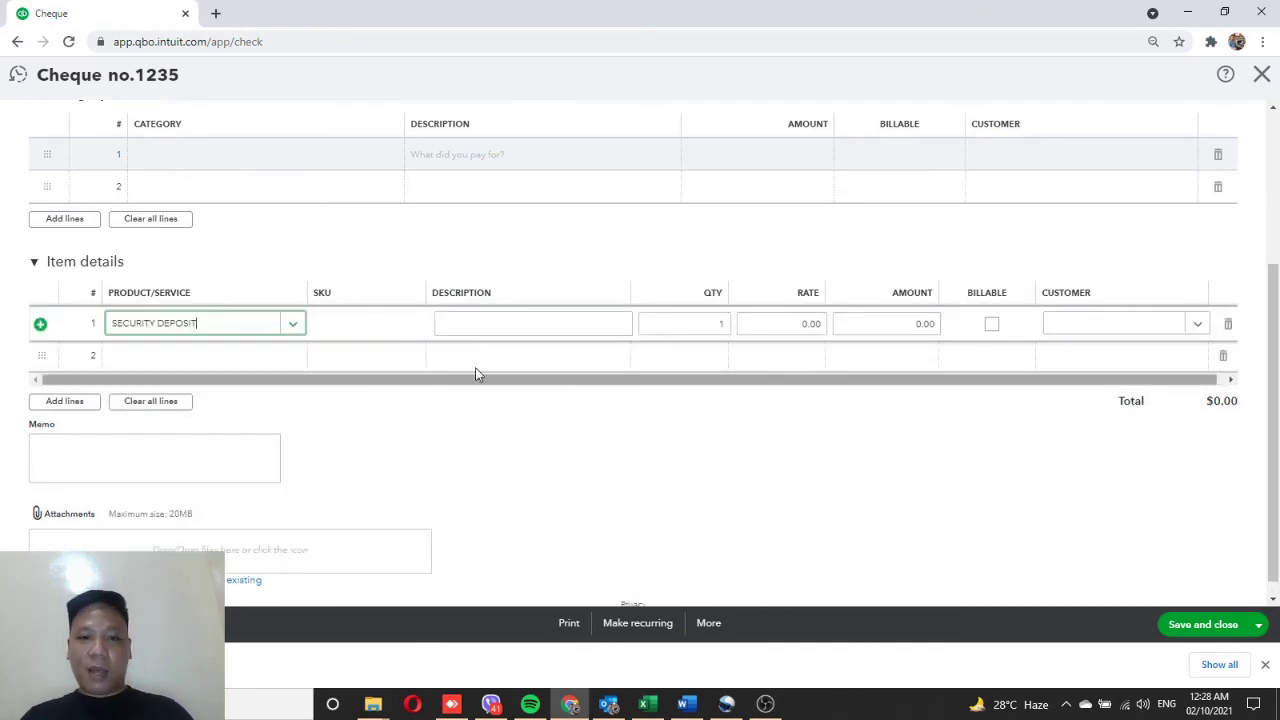
click(515, 328)
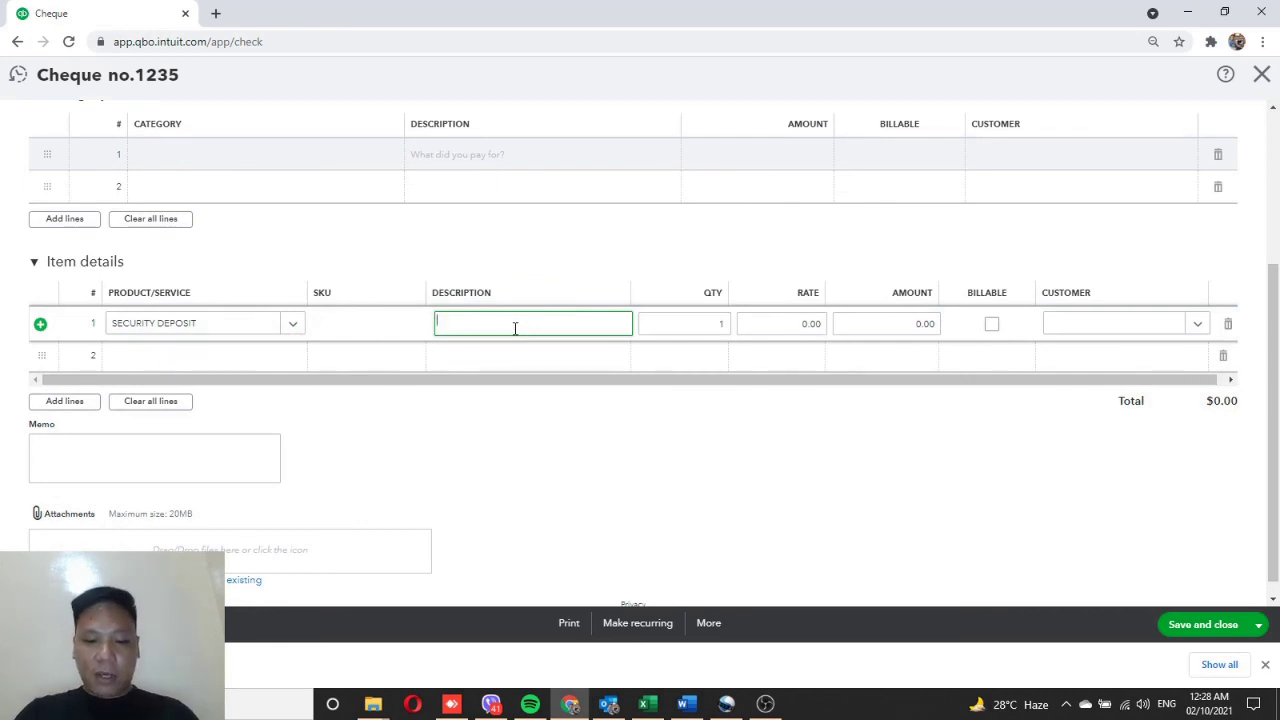
text(Refund o)
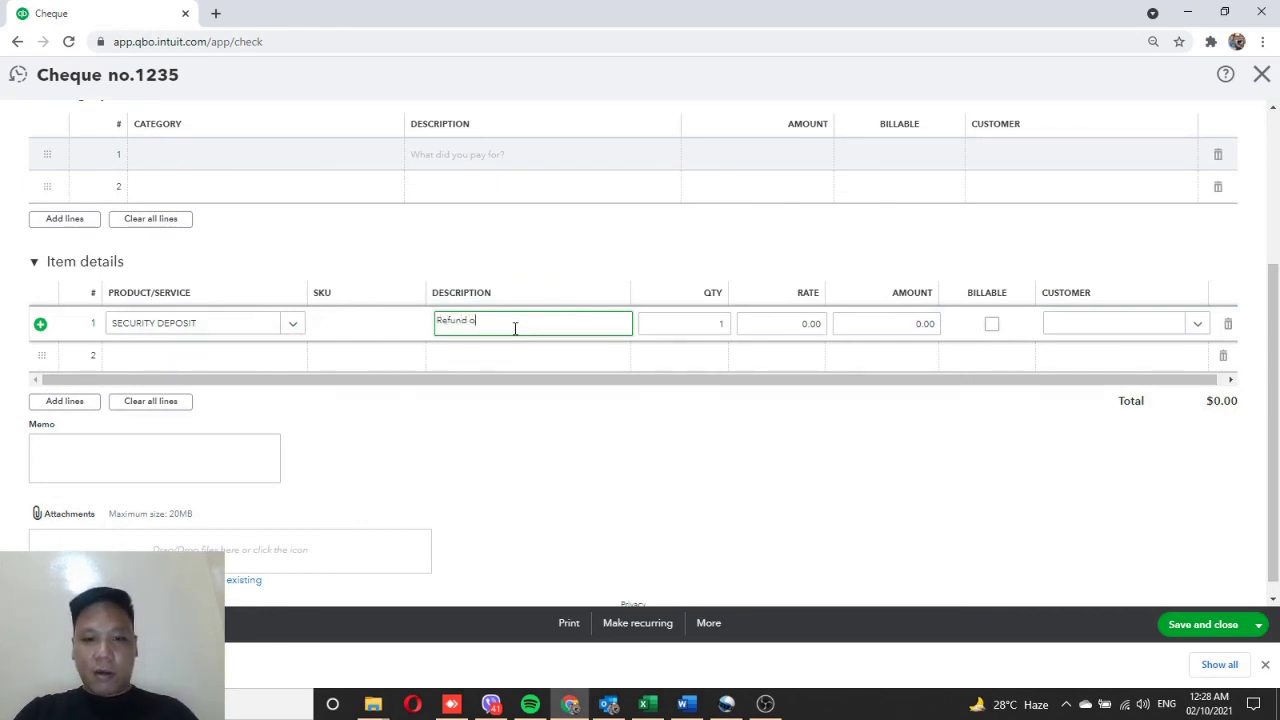
text(f remaining security deposit)
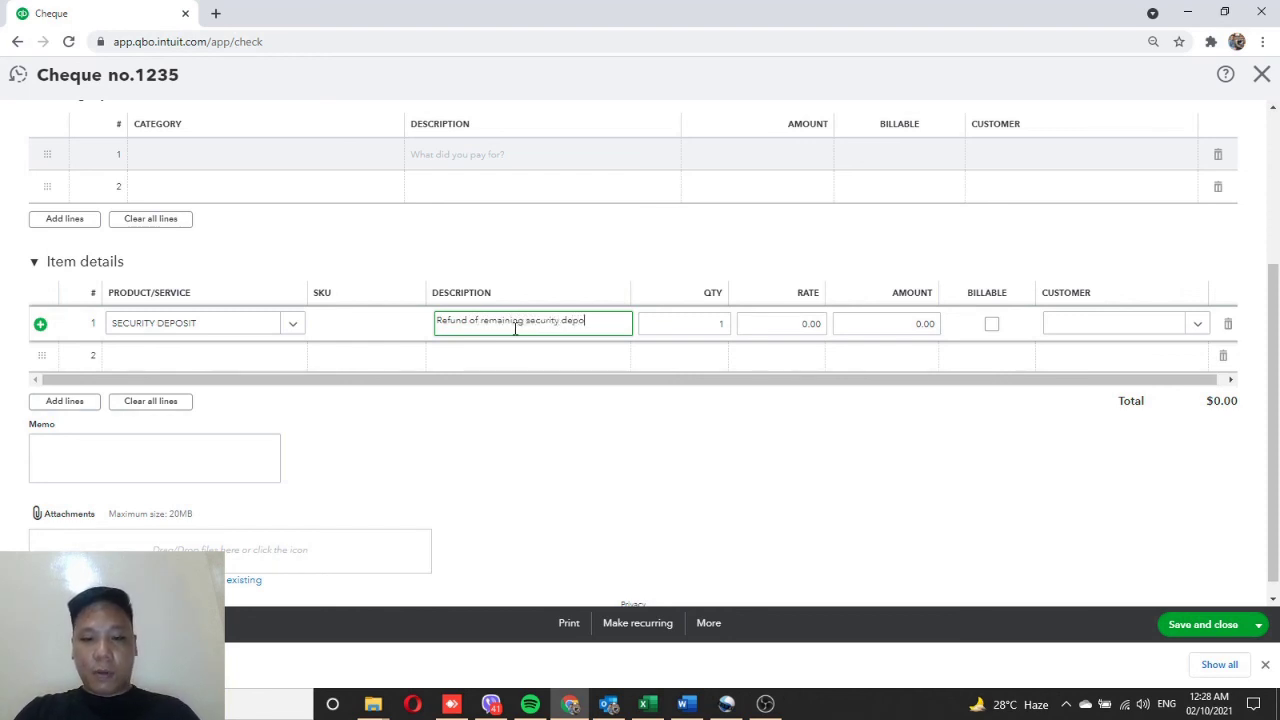
Set the SECURITY DEPOSIT line's rate to 20, then save and close the cheque.
click(797, 323)
text(20)
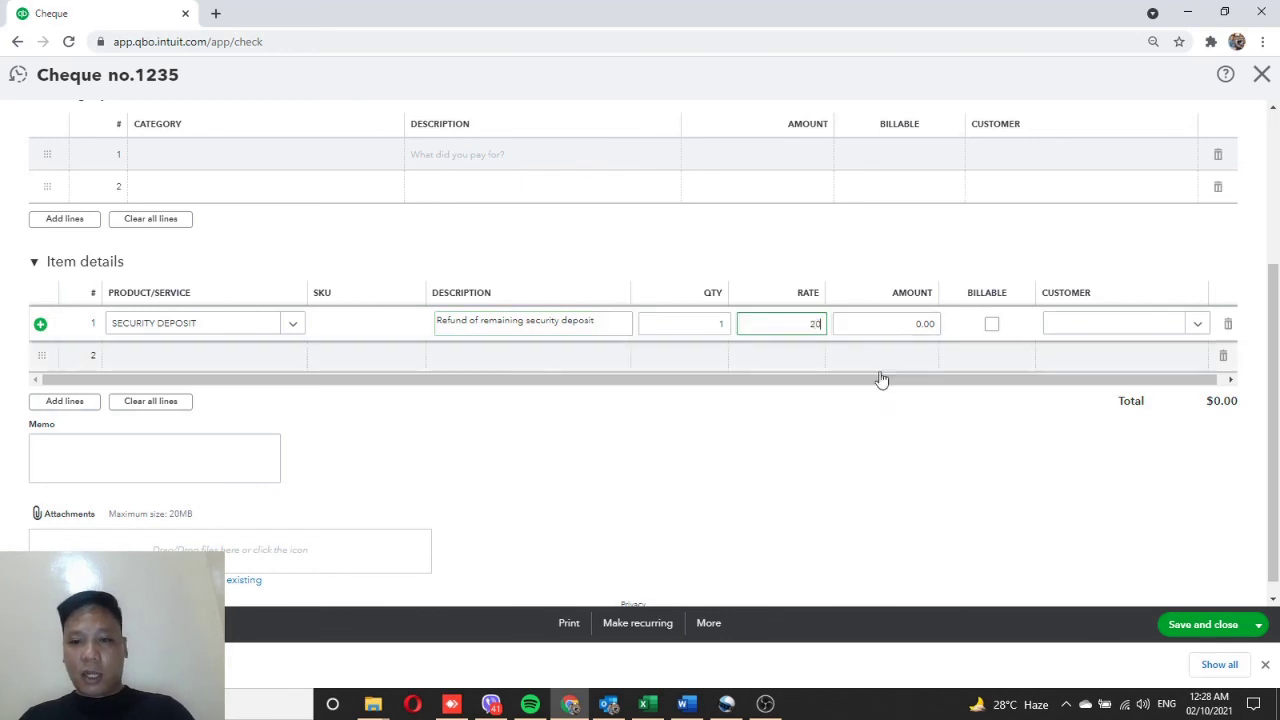
click(882, 397)
scroll(919, 281, up, 1)
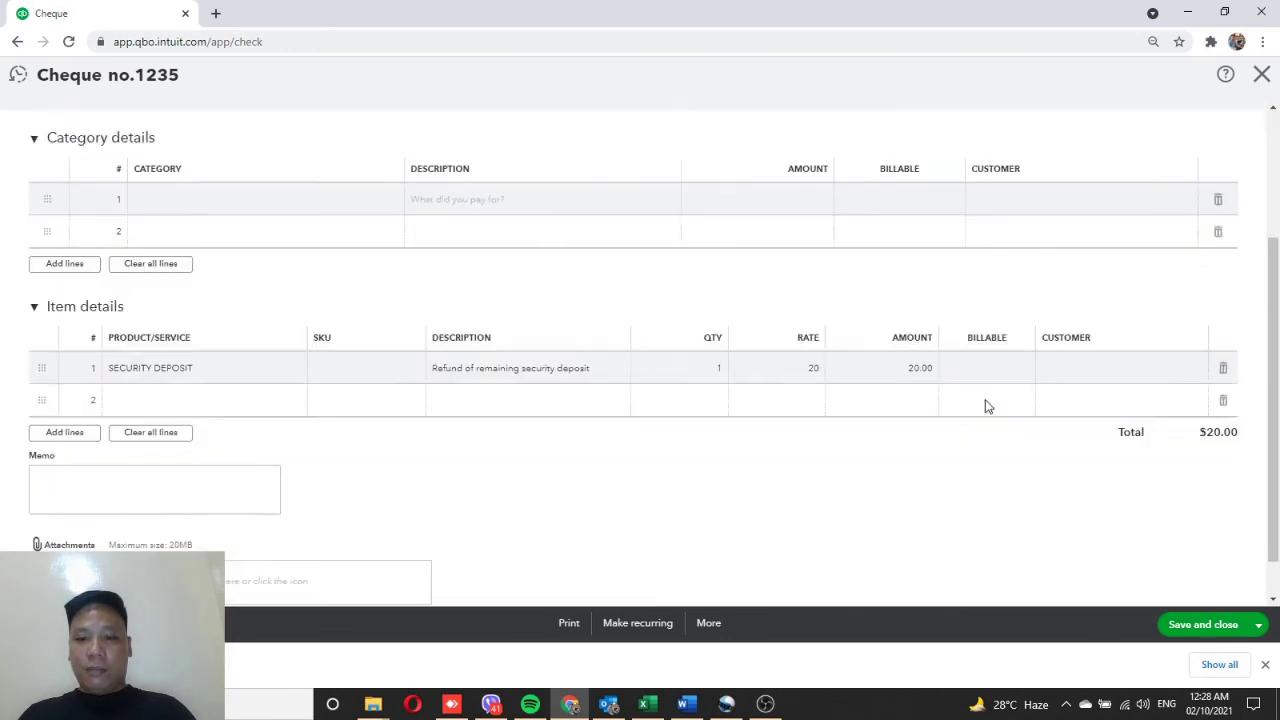
scroll(1000, 440, down, 1)
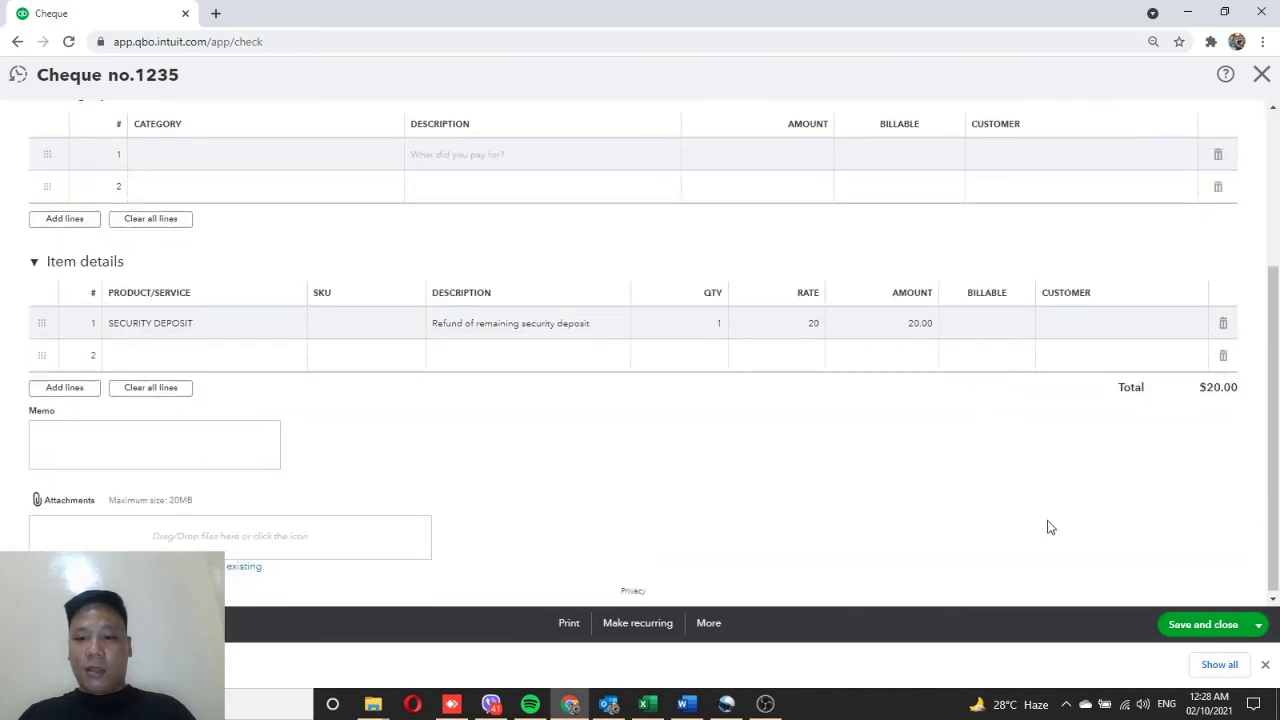
click(1204, 627)
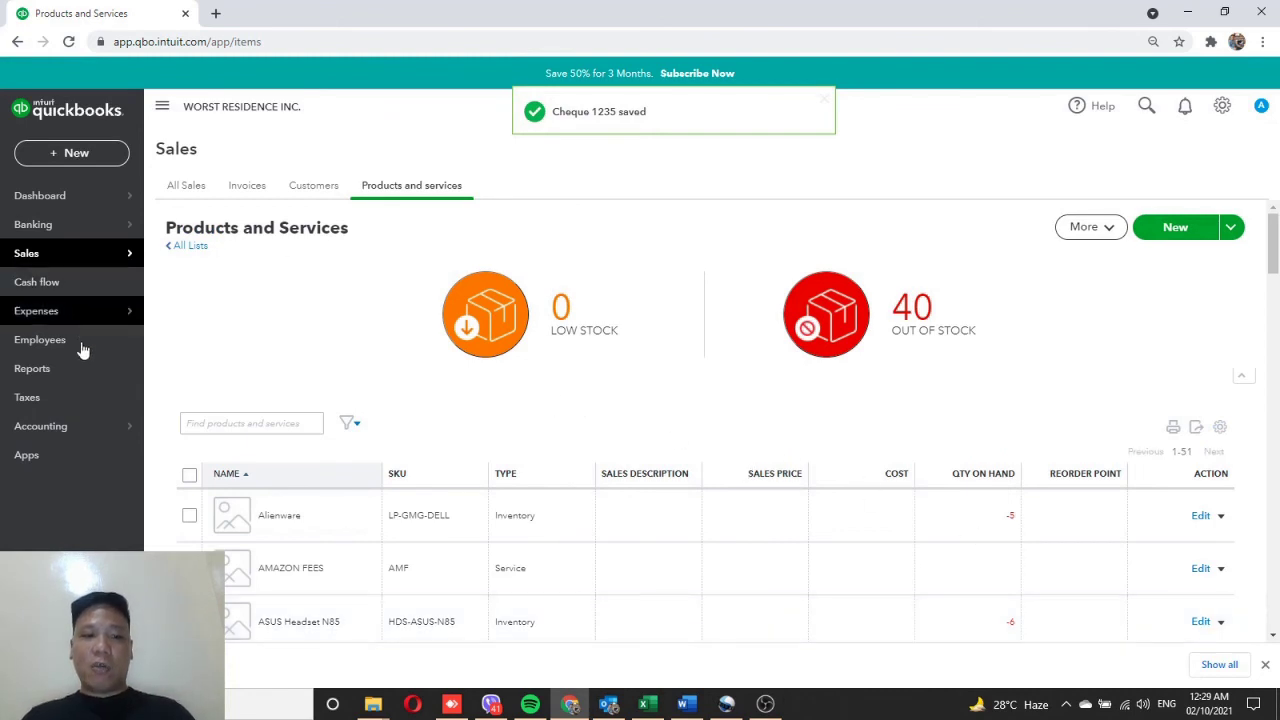
Find the Security Deposits Tenants account in the chart of accounts and run its report to review the transactions and balance.
mouse_move(89, 426)
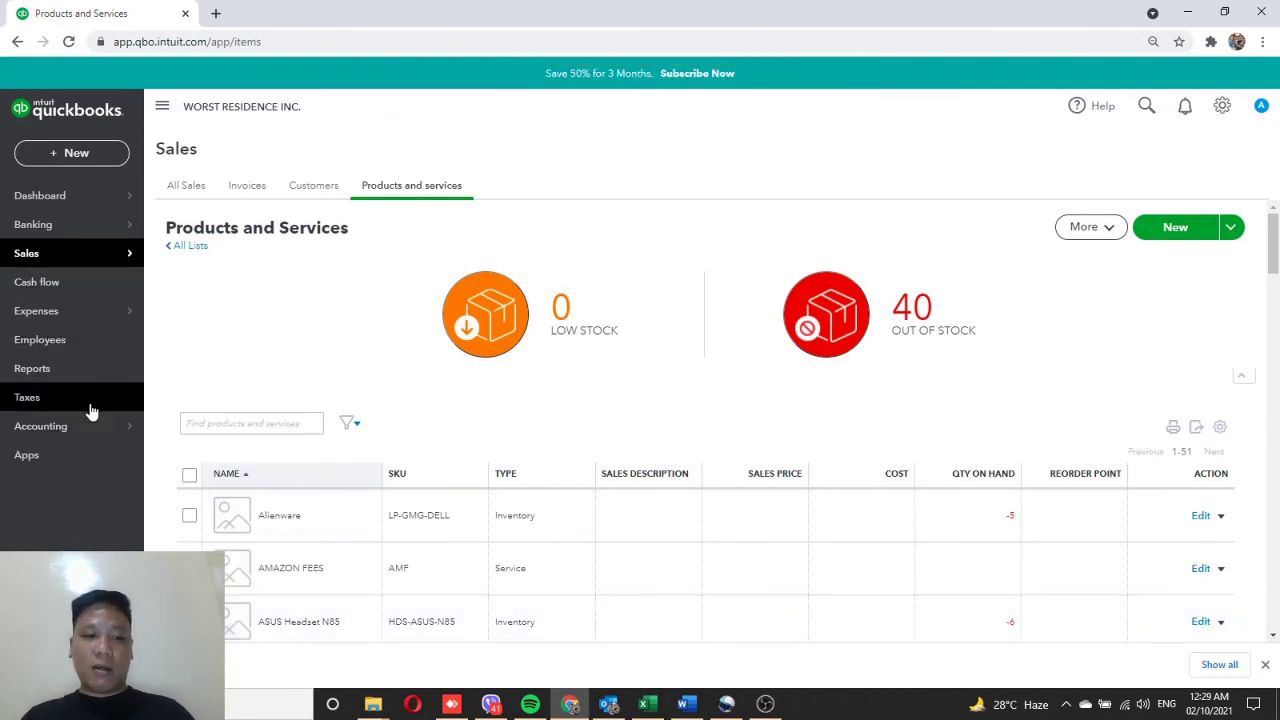
click(182, 424)
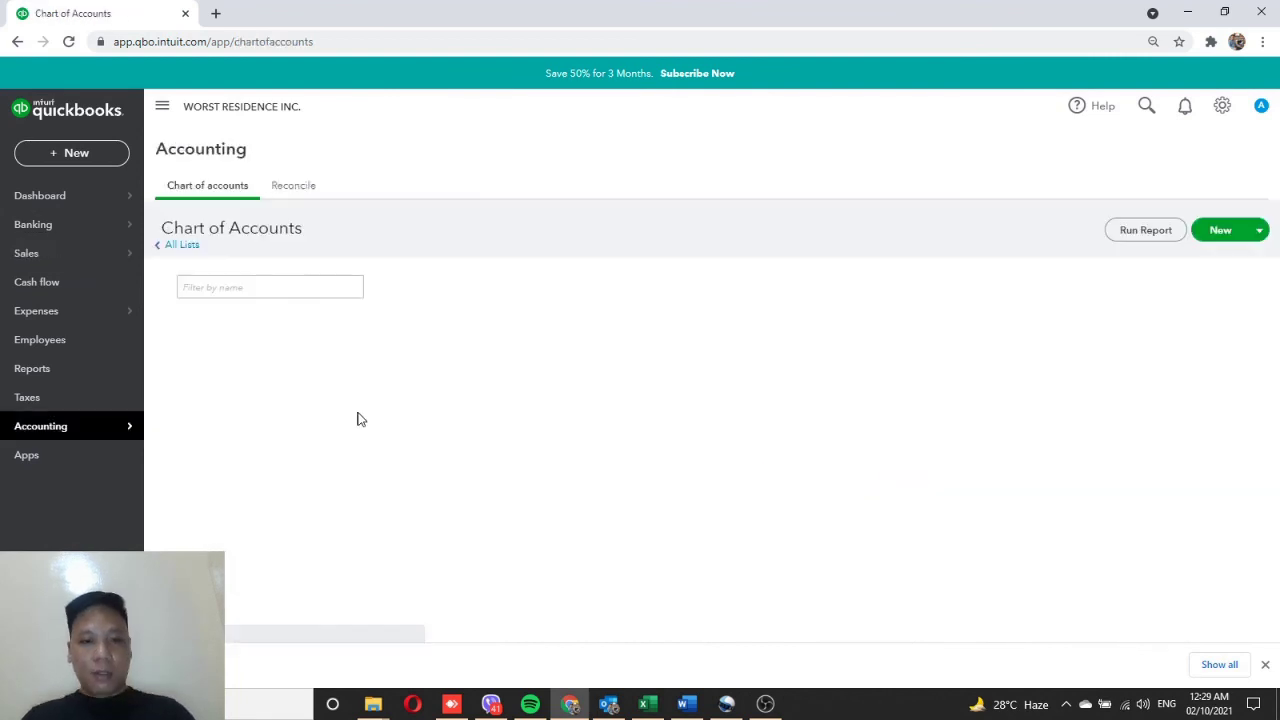
click(300, 290)
text(sec)
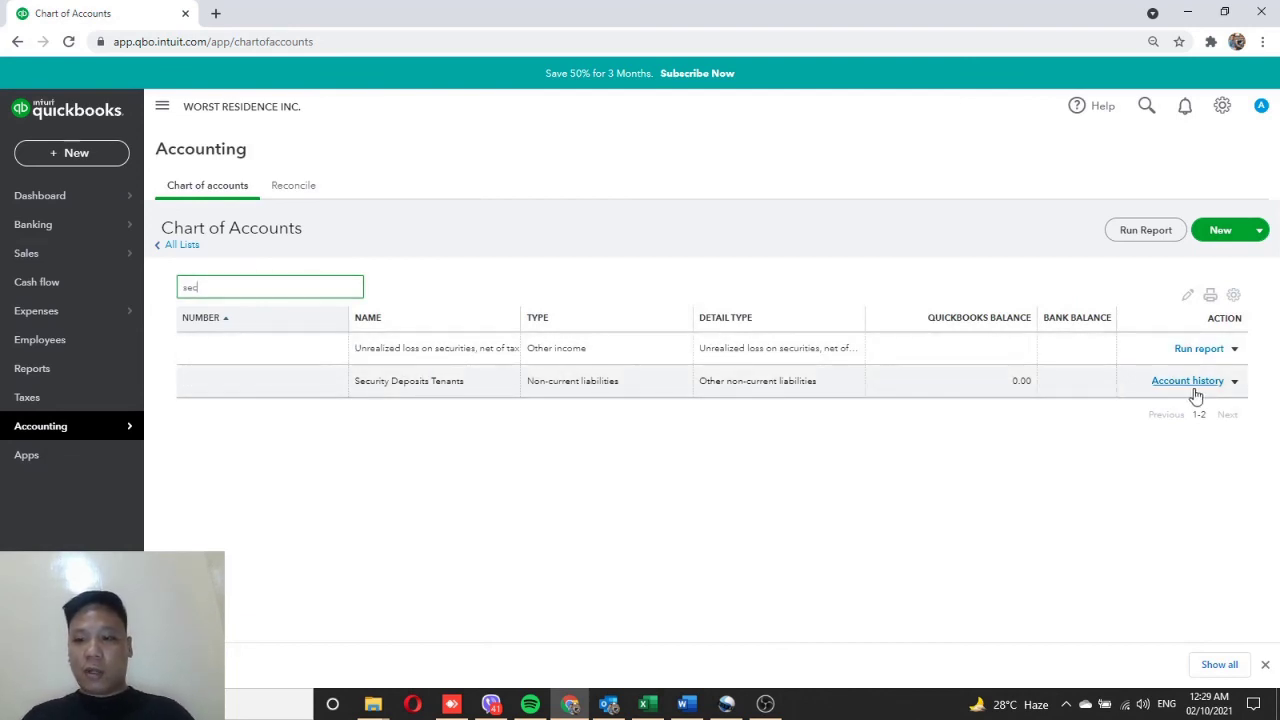
click(1235, 385)
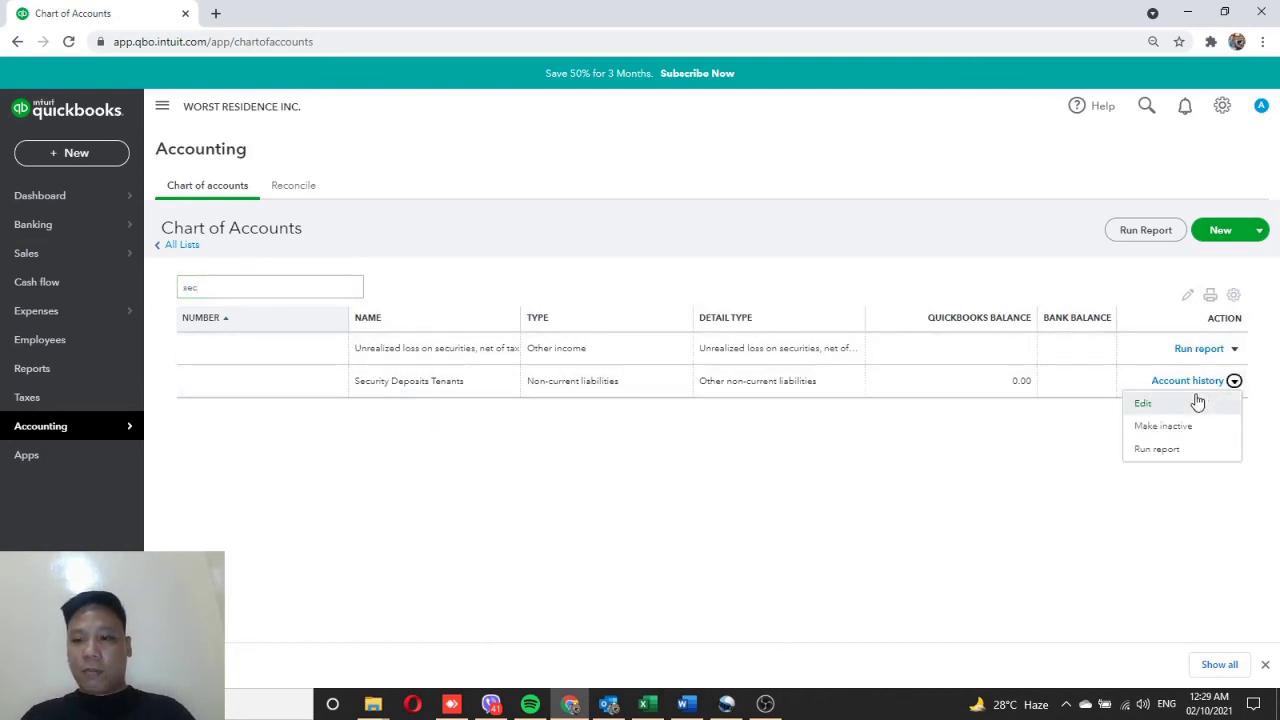
click(1168, 450)
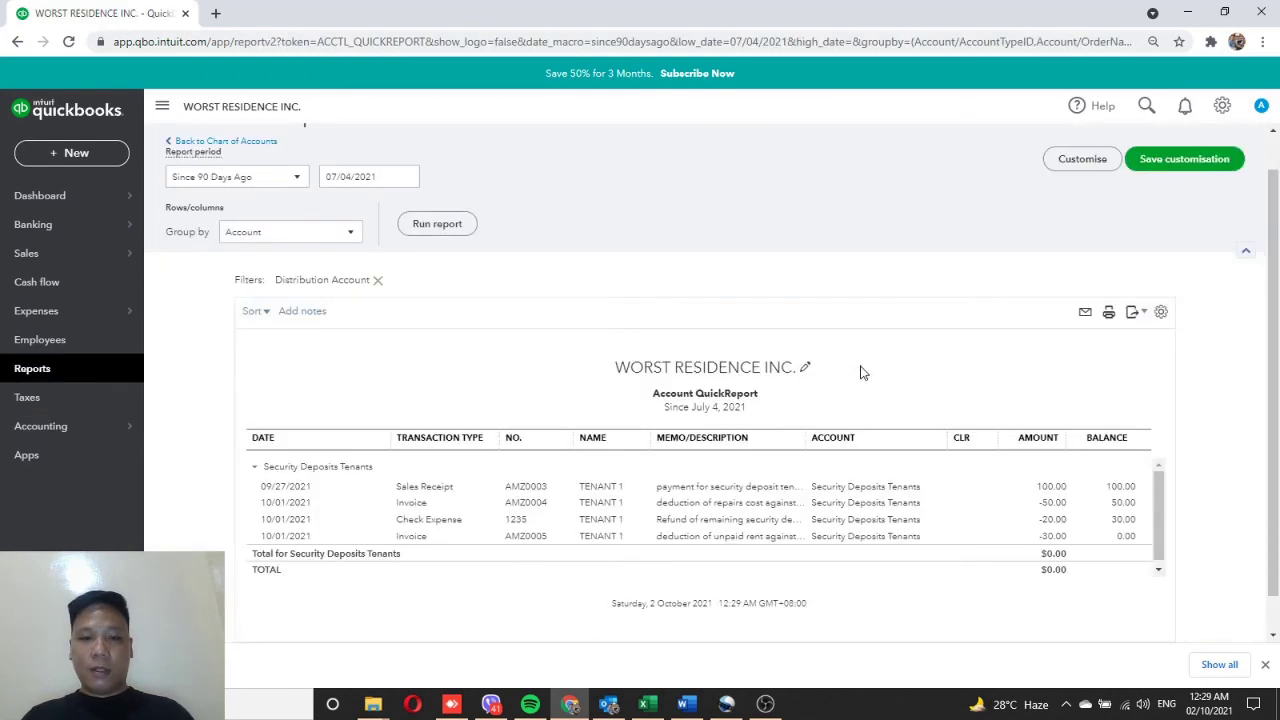
scroll(910, 356, down, 1)
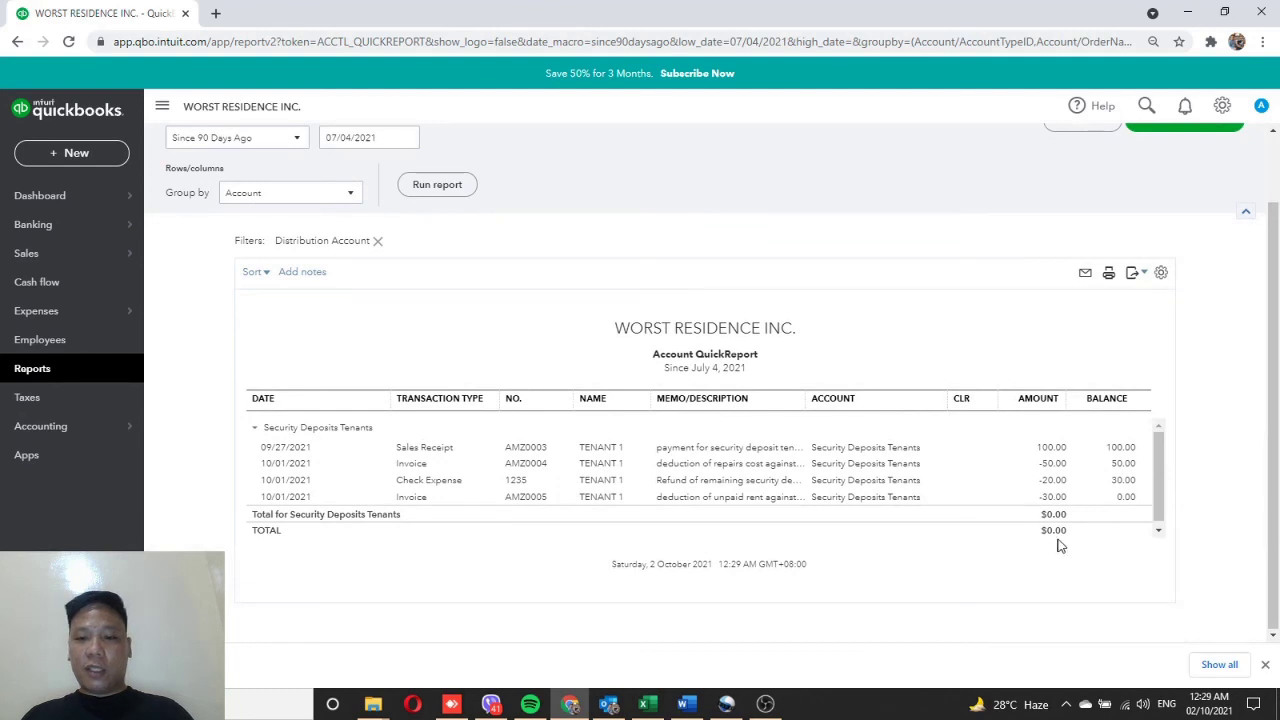